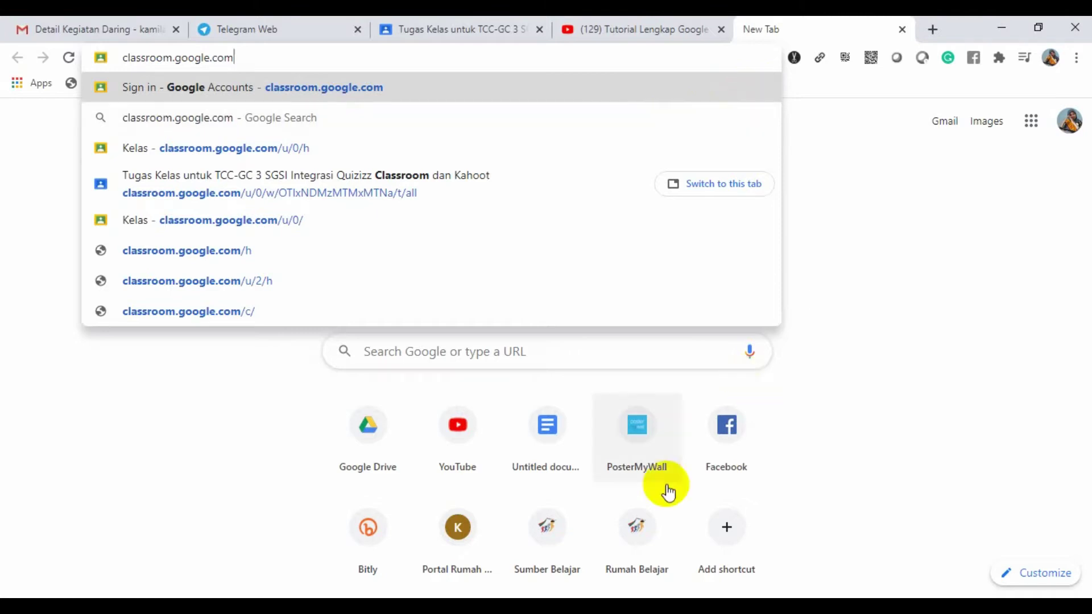
Step: Open Google Classroom from the list of Google apps
{"action": "left_click", "coordinate": [915, 145]}
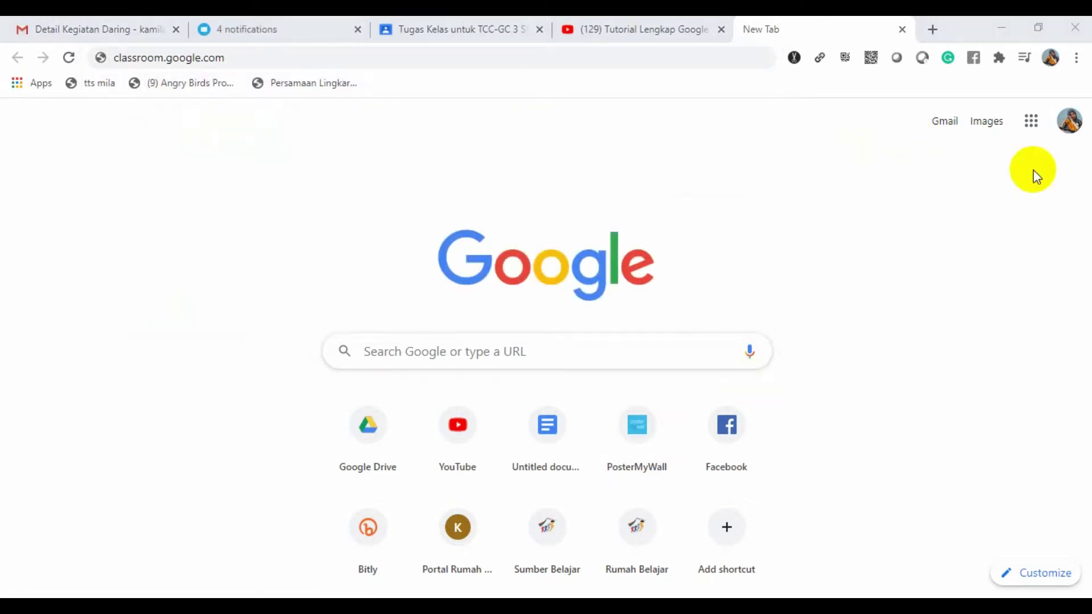
{"action": "left_click", "coordinate": [1031, 128]}
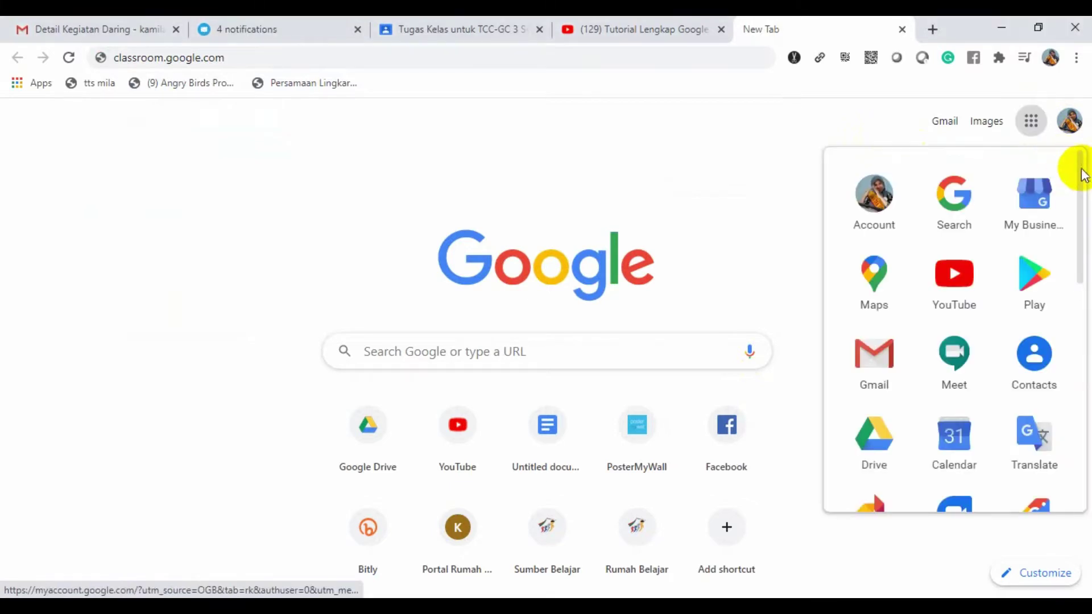
{"action": "left_click_drag", "start_coordinate": [1082, 171], "coordinate": [1080, 340]}
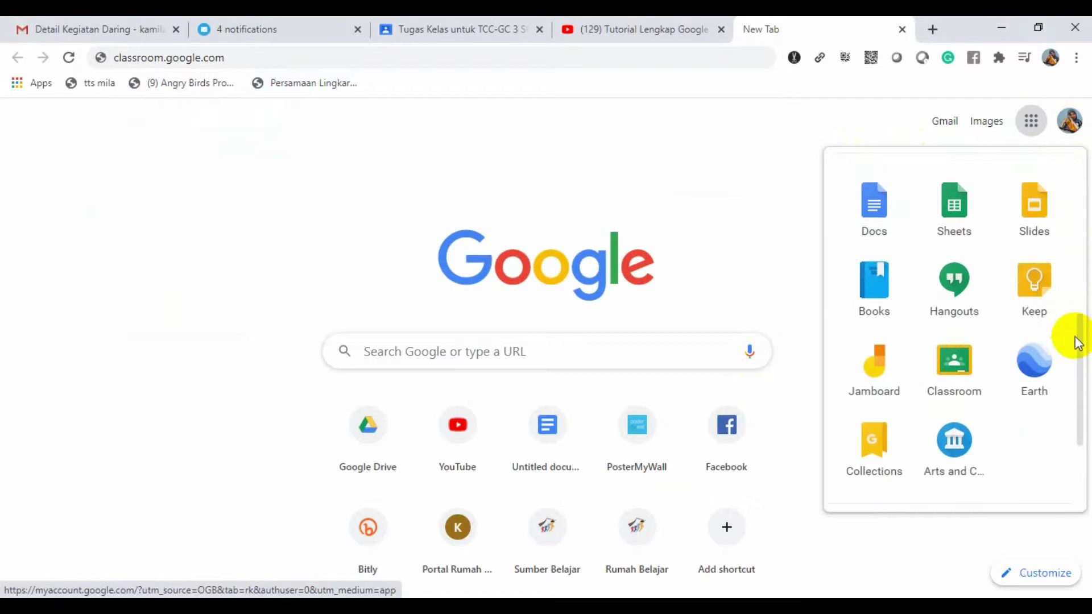
{"action": "left_click", "coordinate": [963, 368]}
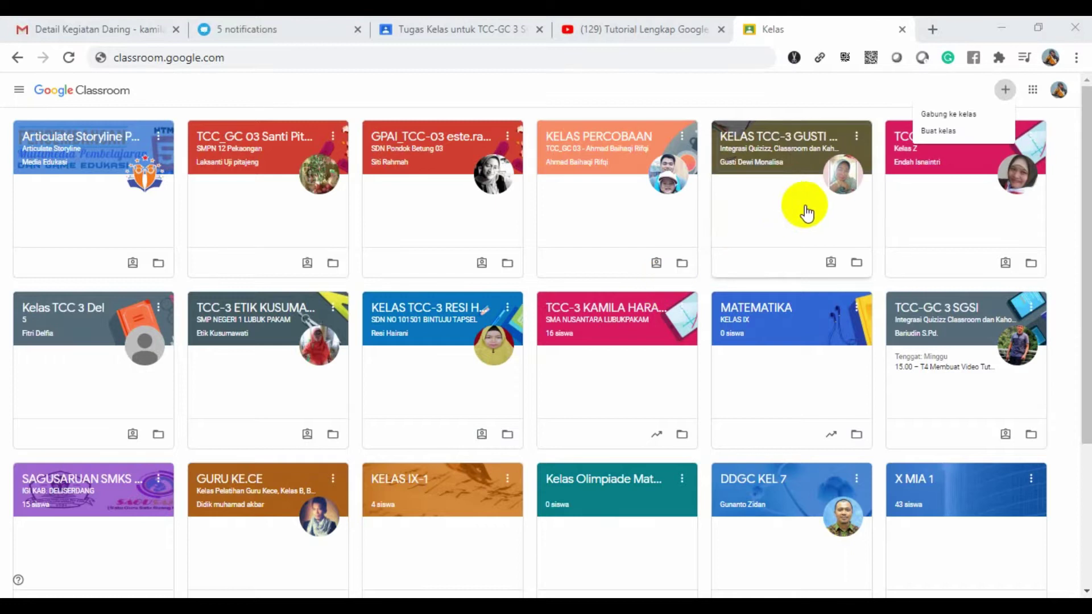
Step: Start creating a new class, acknowledging the notice about not using Classroom at a school with students
{"action": "left_click", "coordinate": [833, 91]}
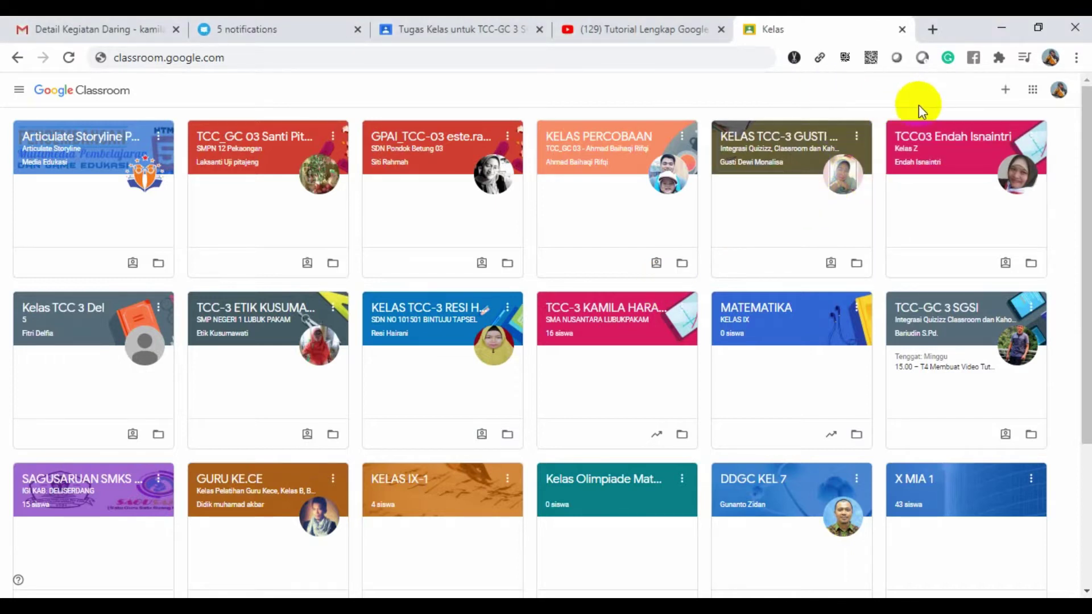
{"action": "left_click", "coordinate": [1003, 93]}
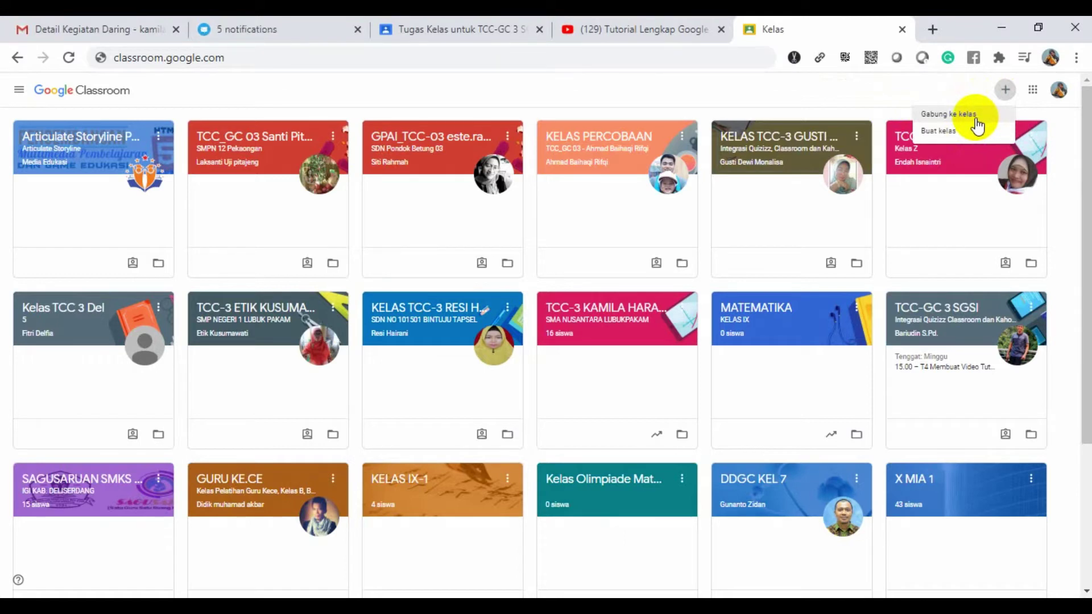
{"action": "left_click", "coordinate": [949, 136]}
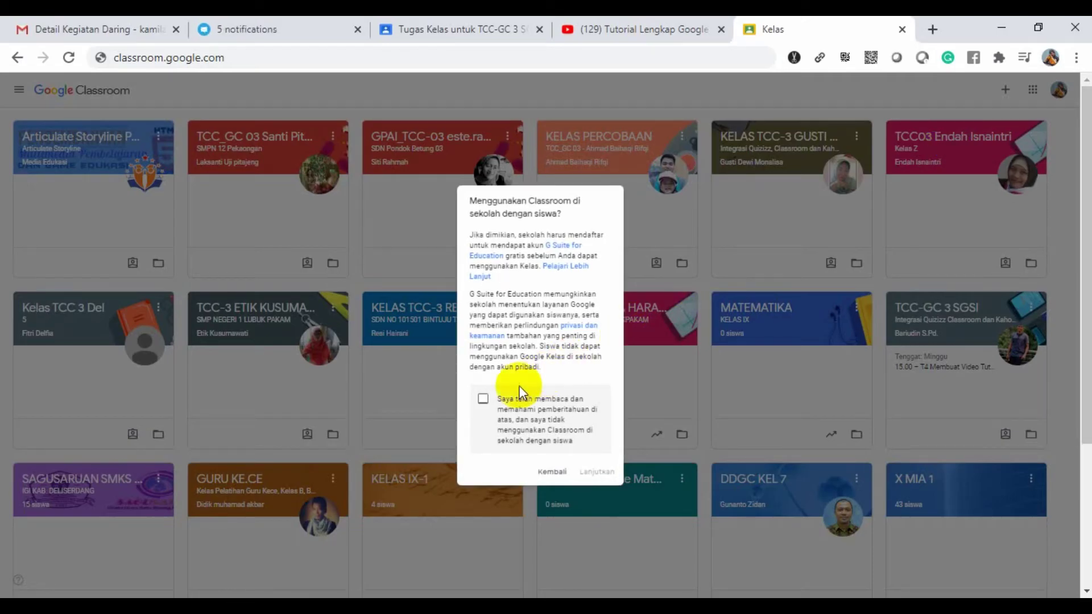
{"action": "left_click", "coordinate": [482, 399]}
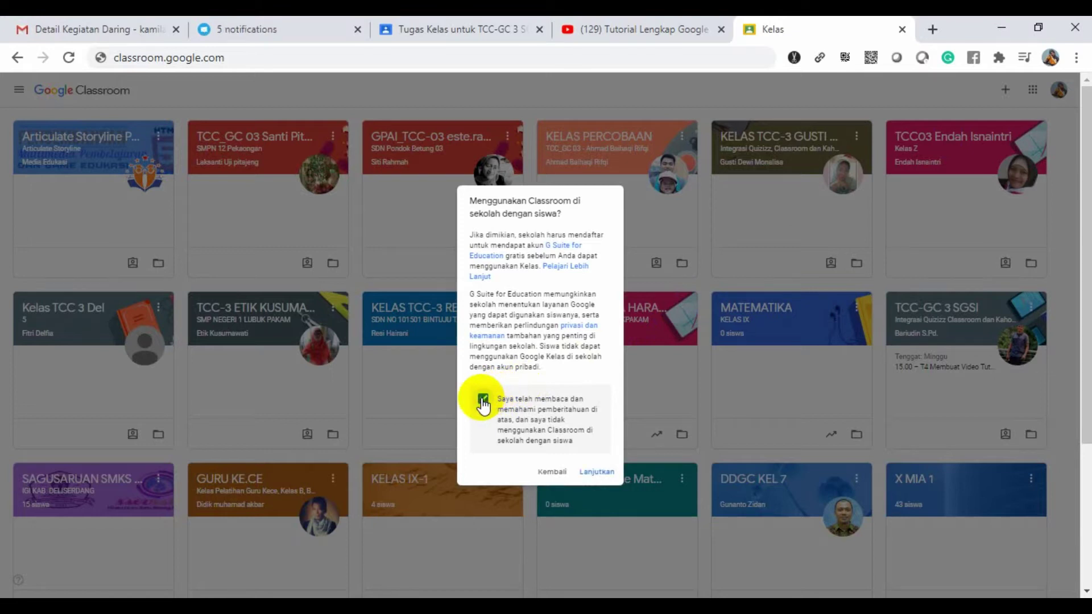
{"action": "left_click", "coordinate": [596, 471]}
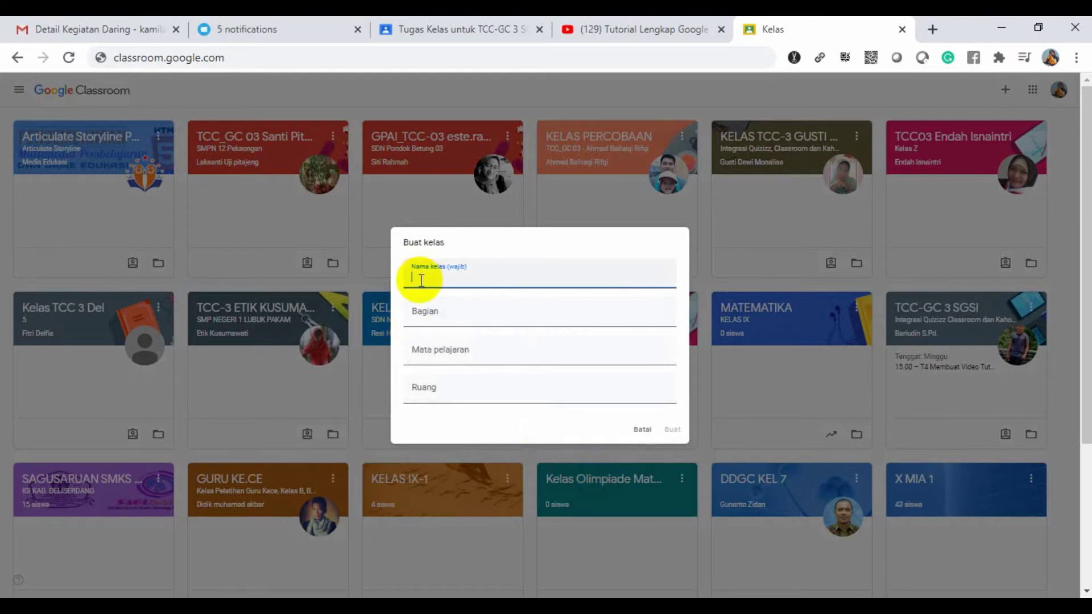
Step: Create the class named "KELAS VII-1" with section "SMP Negeri 3 Pantai Labu" and subject "Matematika"
{"action": "type", "text": "KELAS"}
{"action": "type", "text": "VII-1"}
{"action": "left_click", "coordinate": [434, 319]}
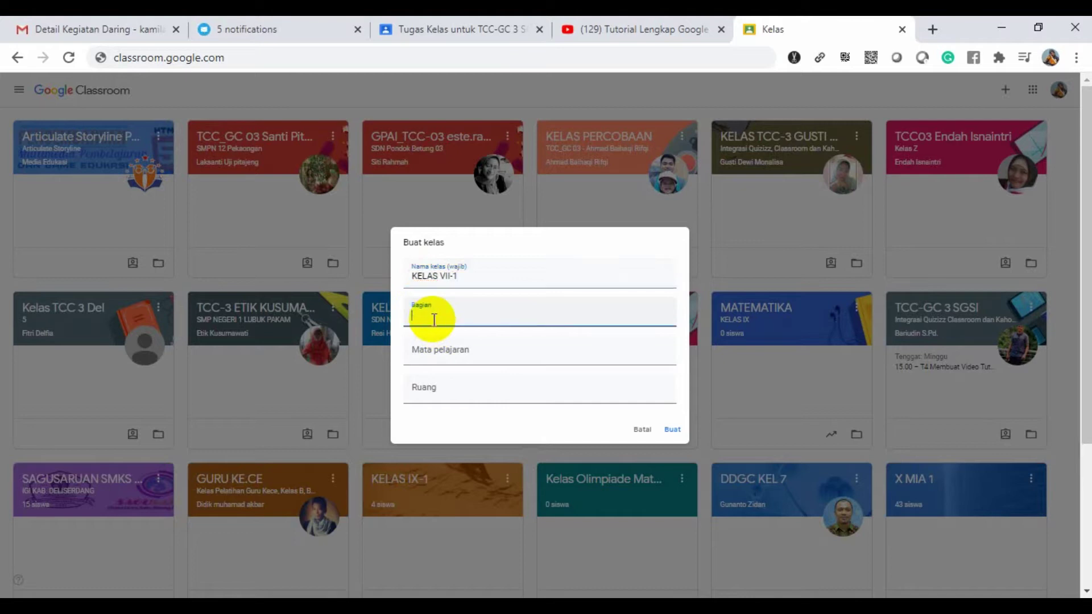
{"action": "type", "text": "SMP Negeri 3 Pantai "}
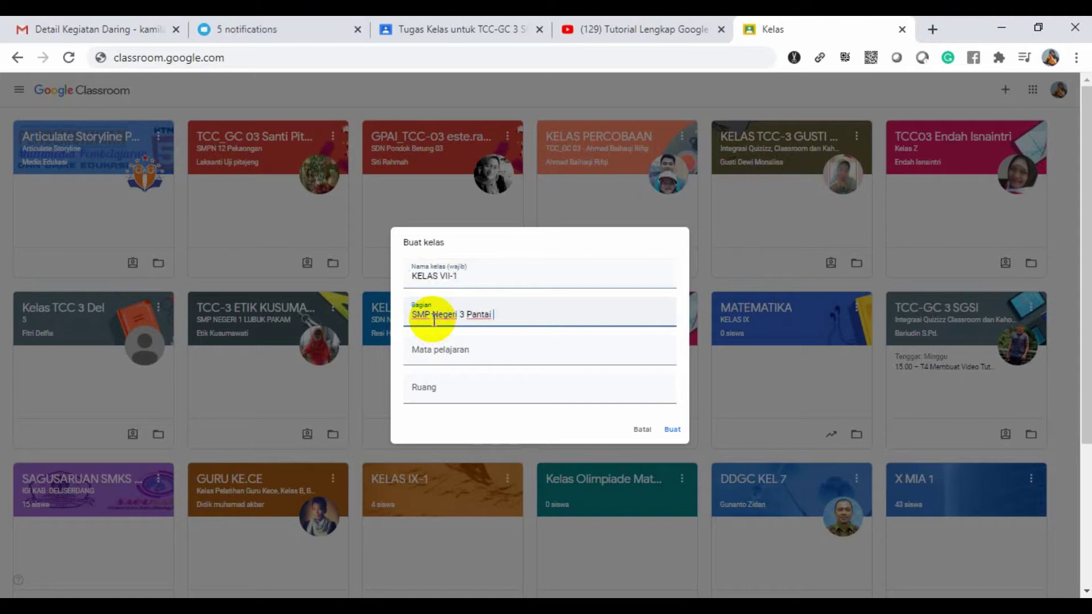
{"action": "type", "text": "Labu"}
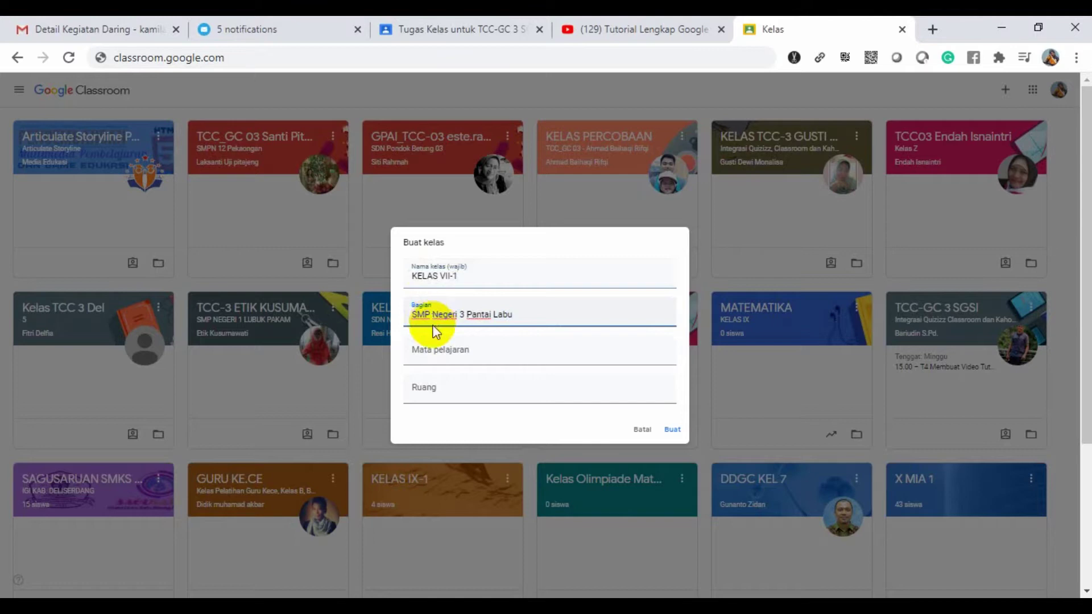
{"action": "left_click", "coordinate": [433, 357]}
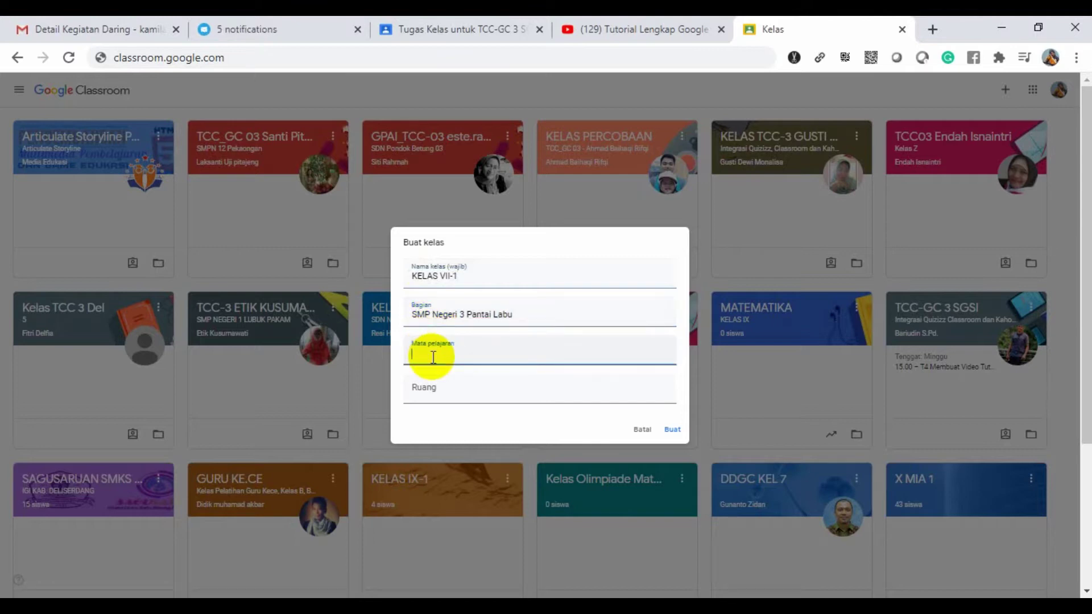
{"action": "type", "text": "Matematika"}
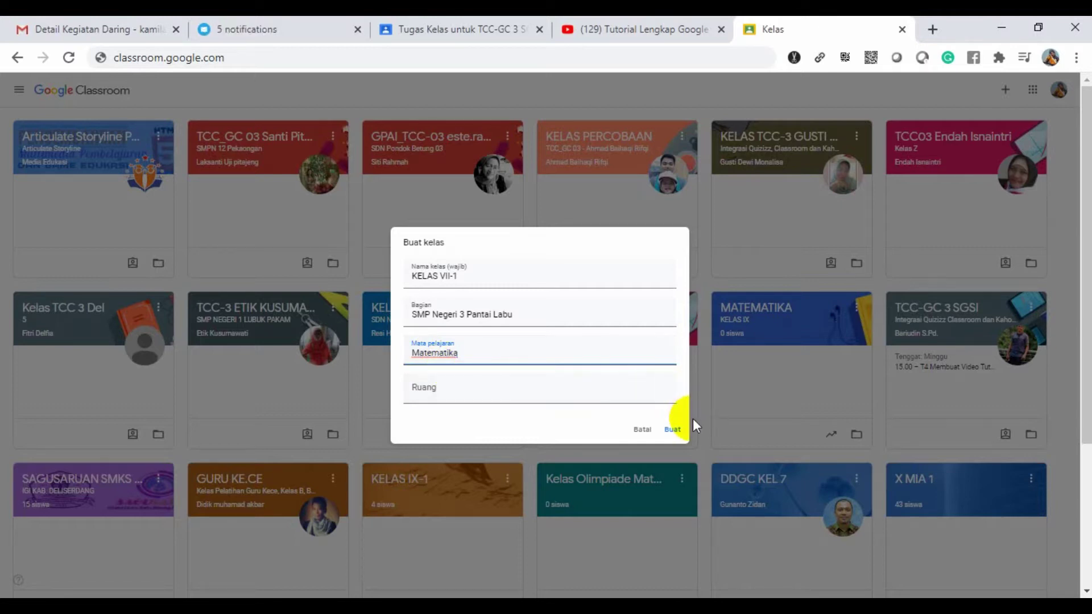
{"action": "left_click", "coordinate": [672, 429]}
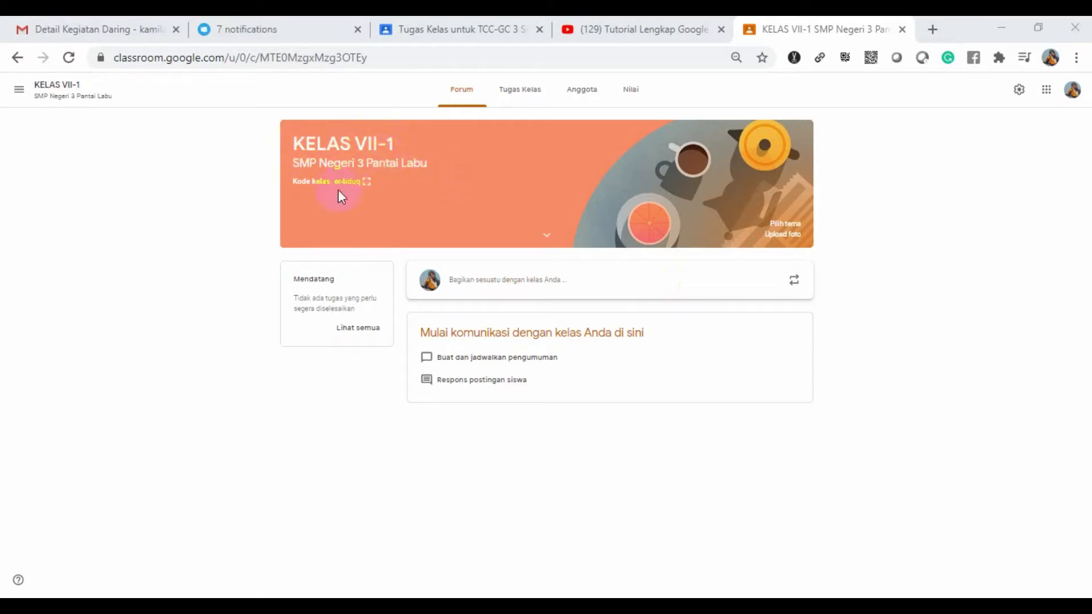
Step: View the enlarged class code of KELAS VII-1 and close it
{"action": "left_click", "coordinate": [368, 193]}
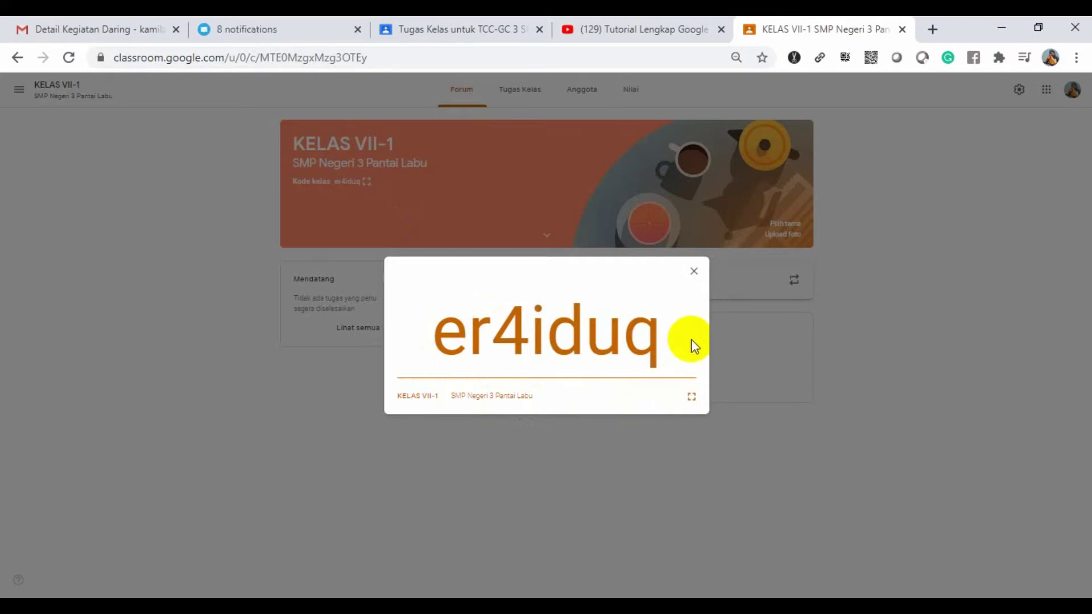
{"action": "left_click", "coordinate": [694, 271]}
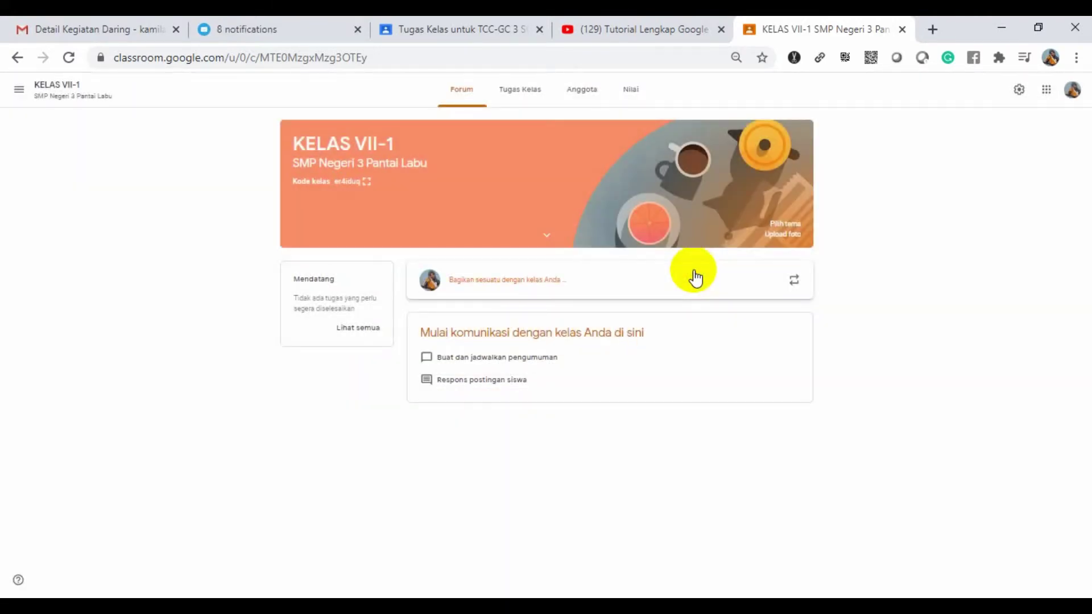
{"action": "left_click", "coordinate": [792, 169]}
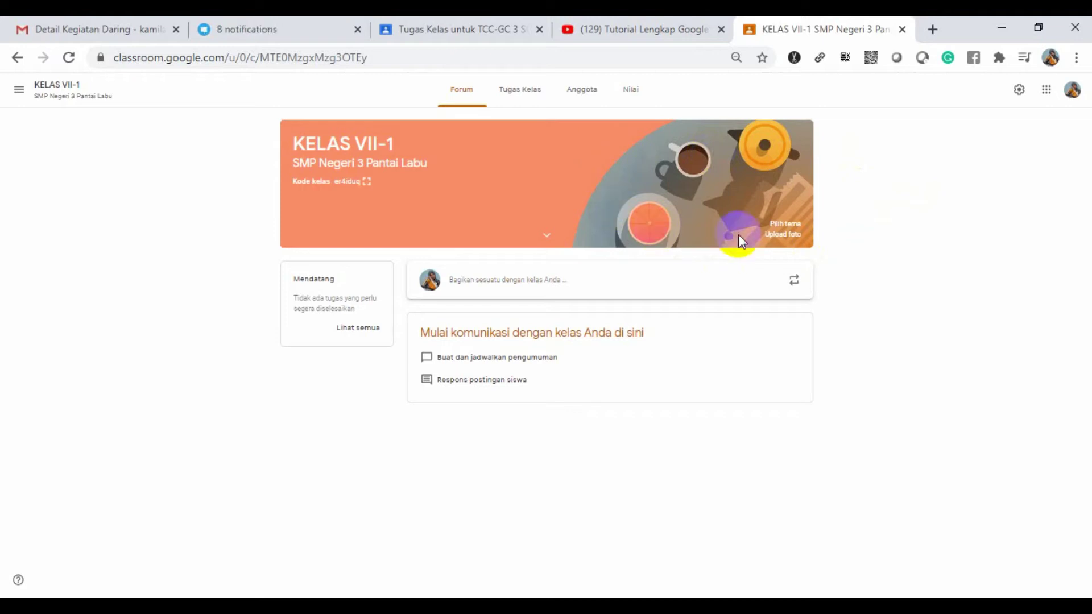
Step: Change the class theme to the green DNA and pea plant image from the Math & Science gallery
{"action": "left_click", "coordinate": [783, 227]}
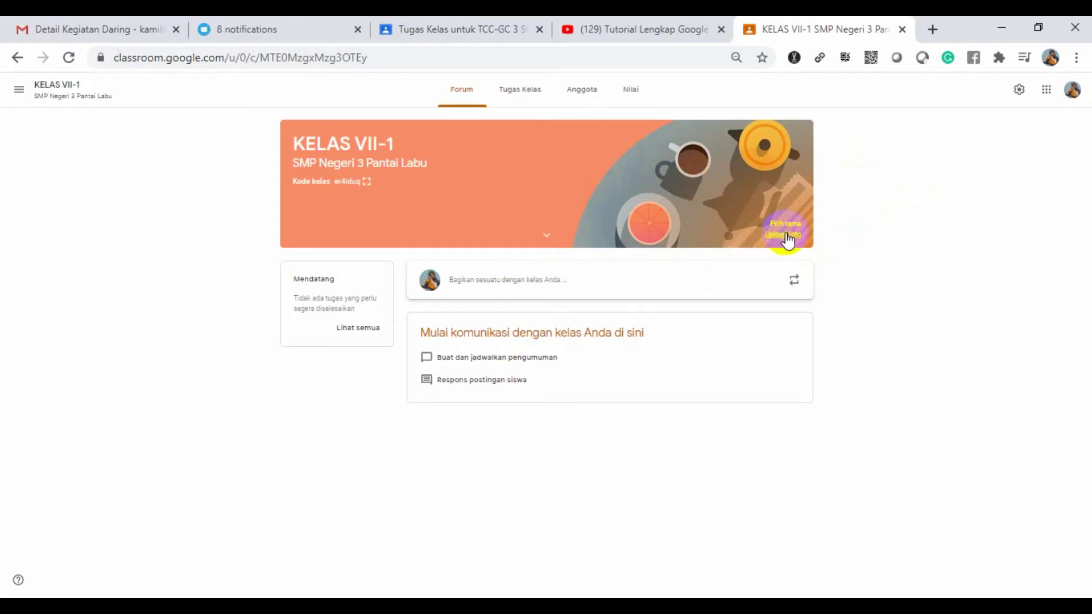
{"action": "left_click", "coordinate": [786, 225]}
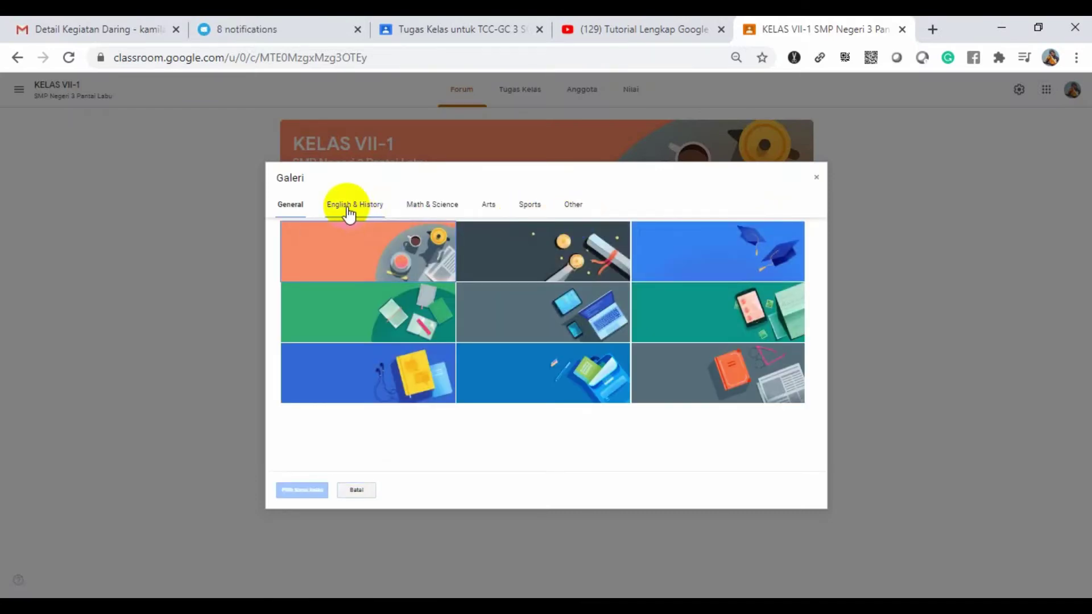
{"action": "left_click", "coordinate": [348, 207]}
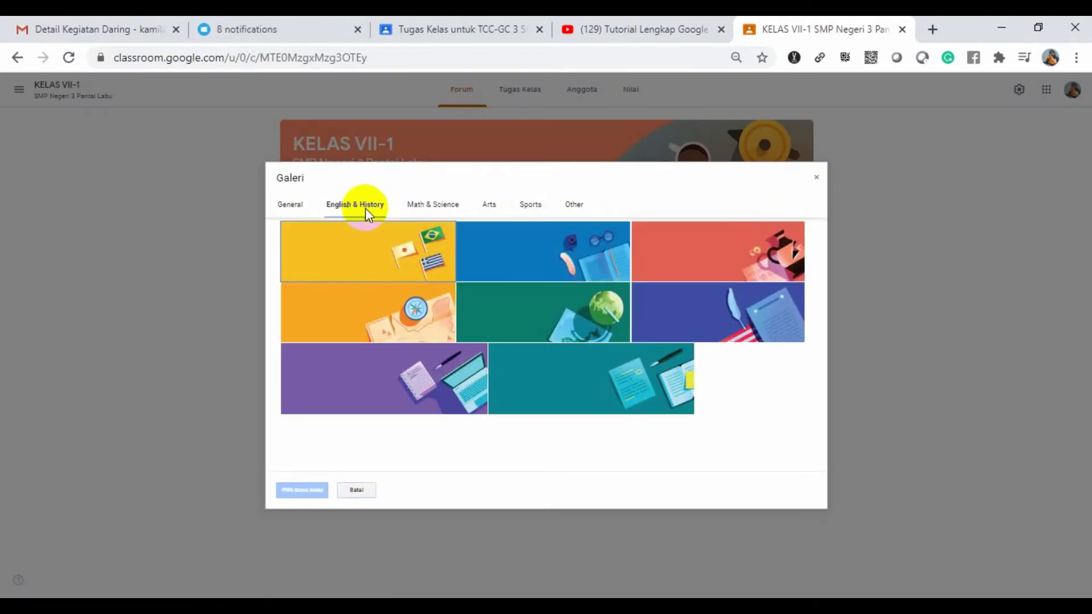
{"action": "left_click", "coordinate": [418, 211]}
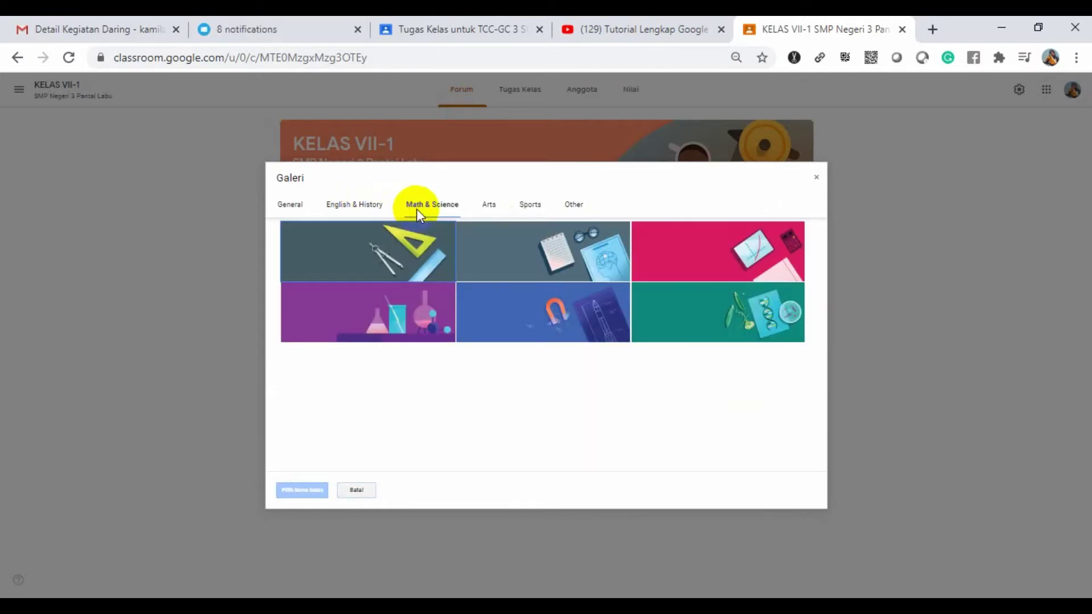
{"action": "left_click", "coordinate": [494, 339]}
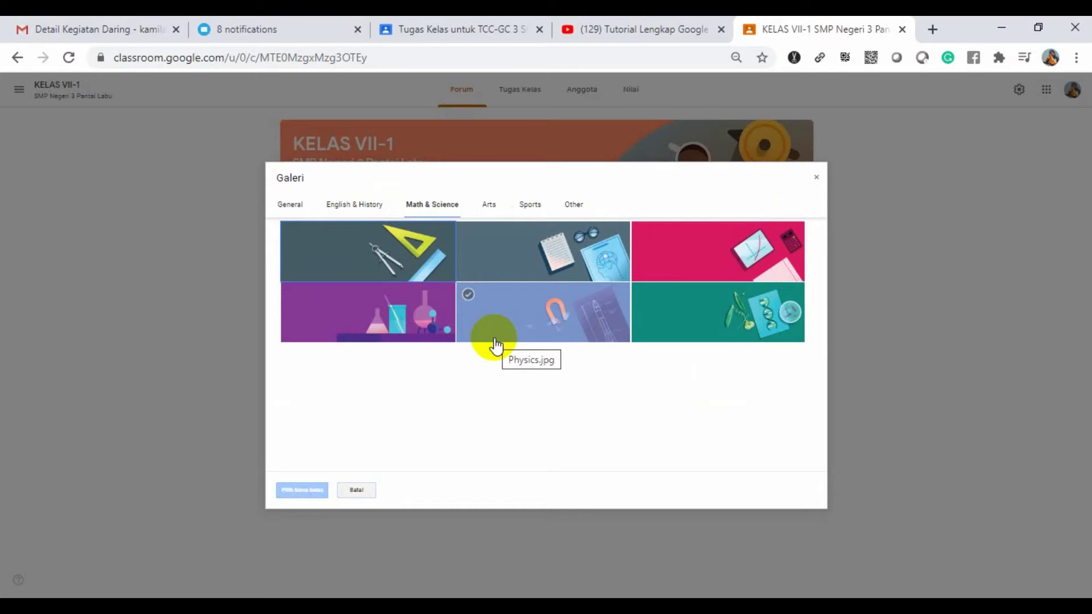
{"action": "left_click", "coordinate": [660, 330]}
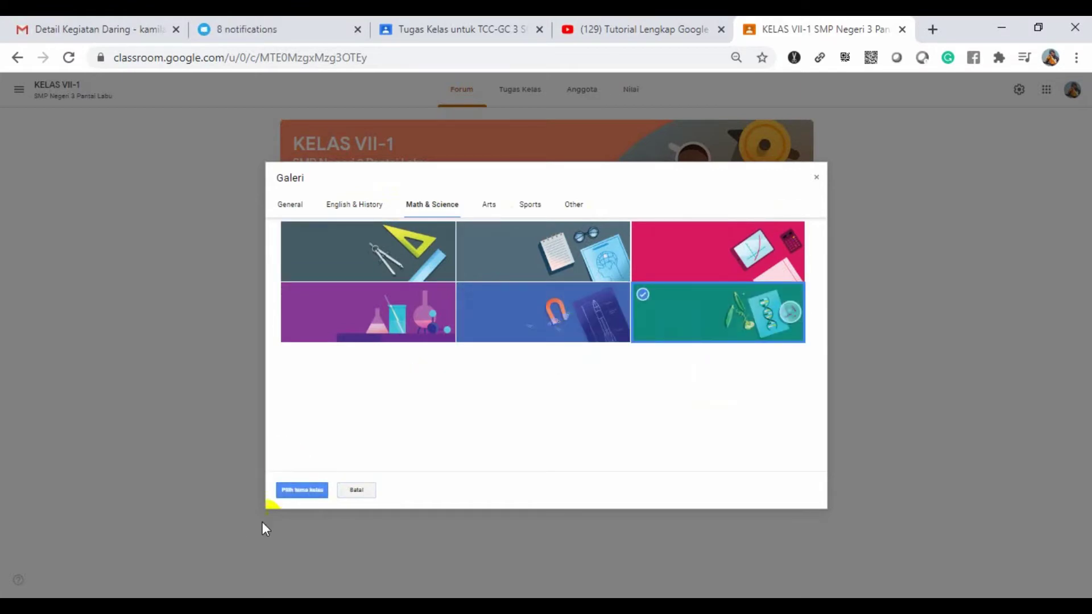
{"action": "left_click", "coordinate": [302, 490]}
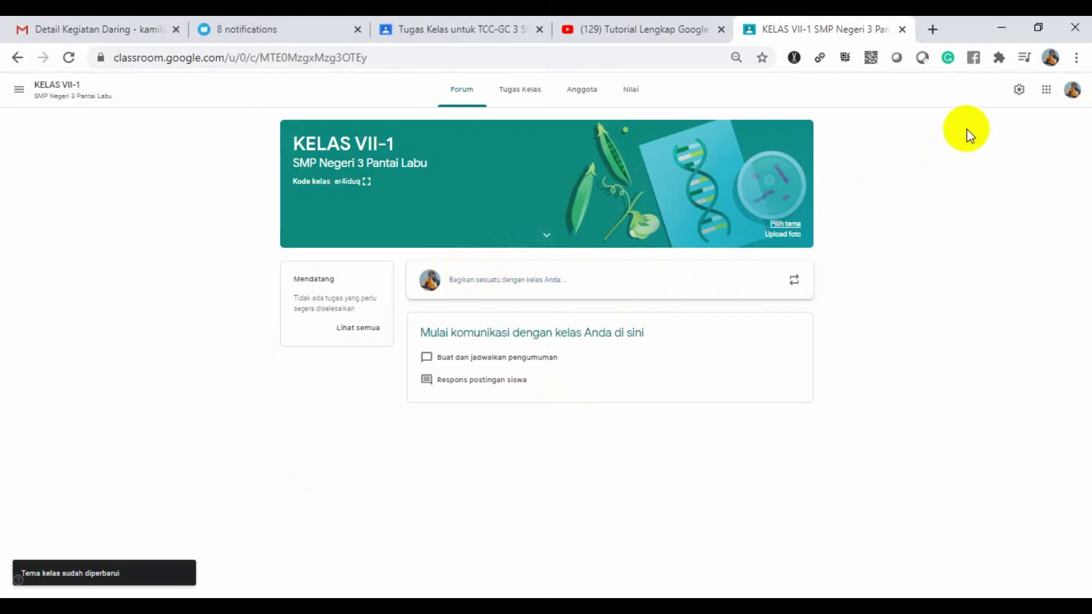
Step: Reset the class code in the class settings
{"action": "left_click", "coordinate": [1018, 90]}
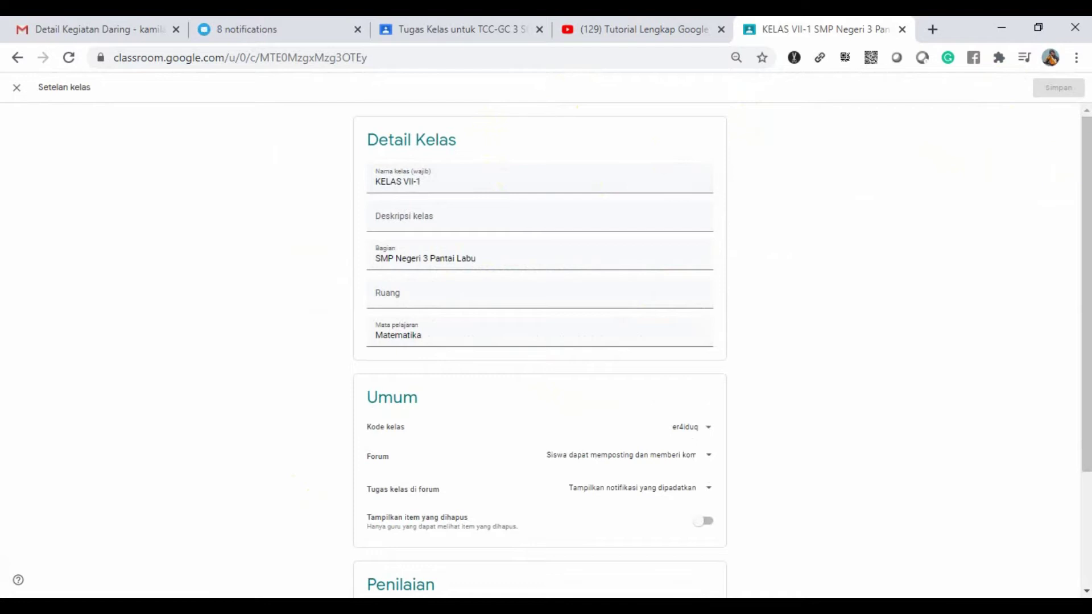
{"action": "left_click_drag", "start_coordinate": [1086, 149], "coordinate": [1063, 250]}
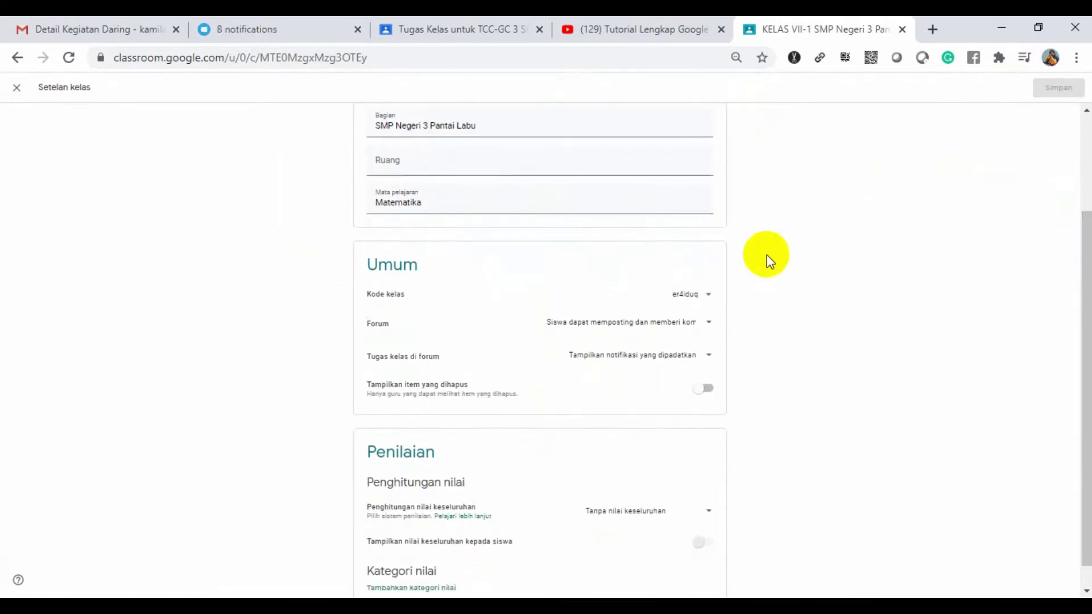
{"action": "left_click", "coordinate": [709, 294]}
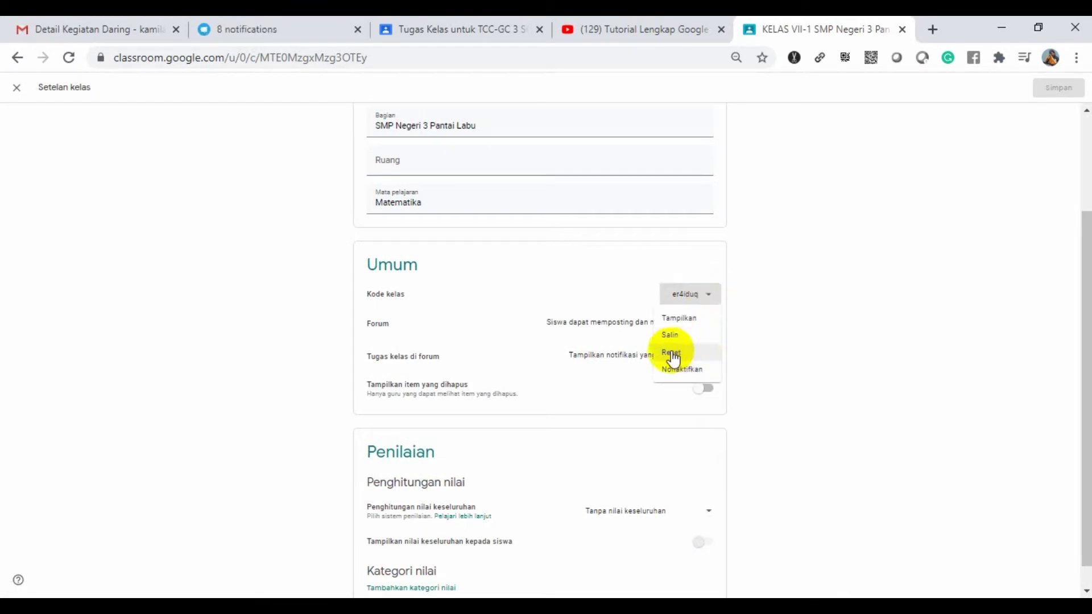
{"action": "left_click", "coordinate": [672, 358]}
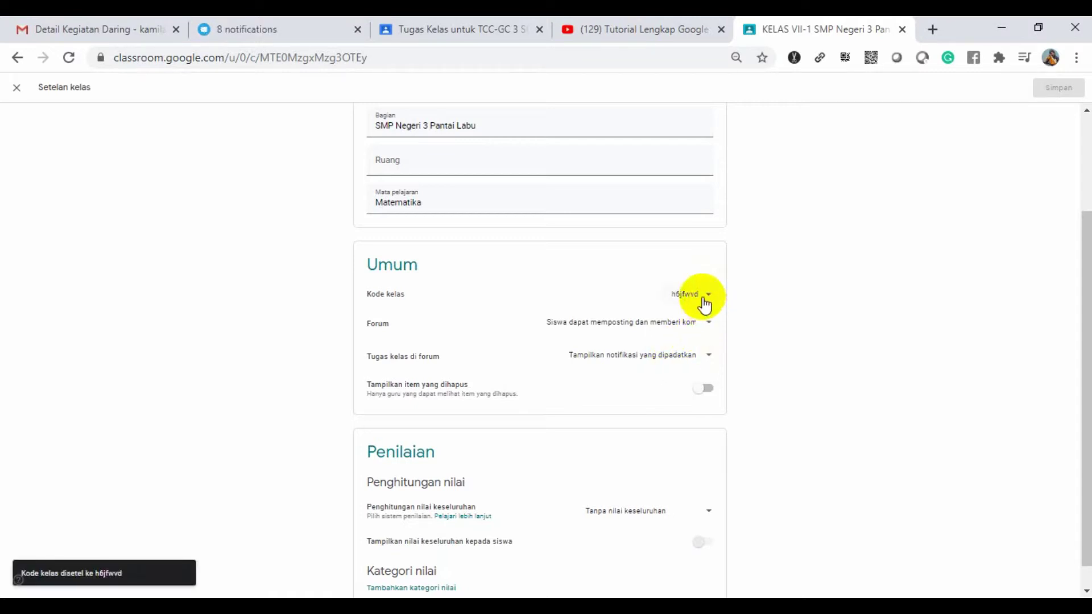
Step: Review the forum posting permission and set "Tugas kelas di forum" to "Tampilkan lampiran dan detail"
{"action": "left_click", "coordinate": [702, 333]}
{"action": "left_click", "coordinate": [703, 334]}
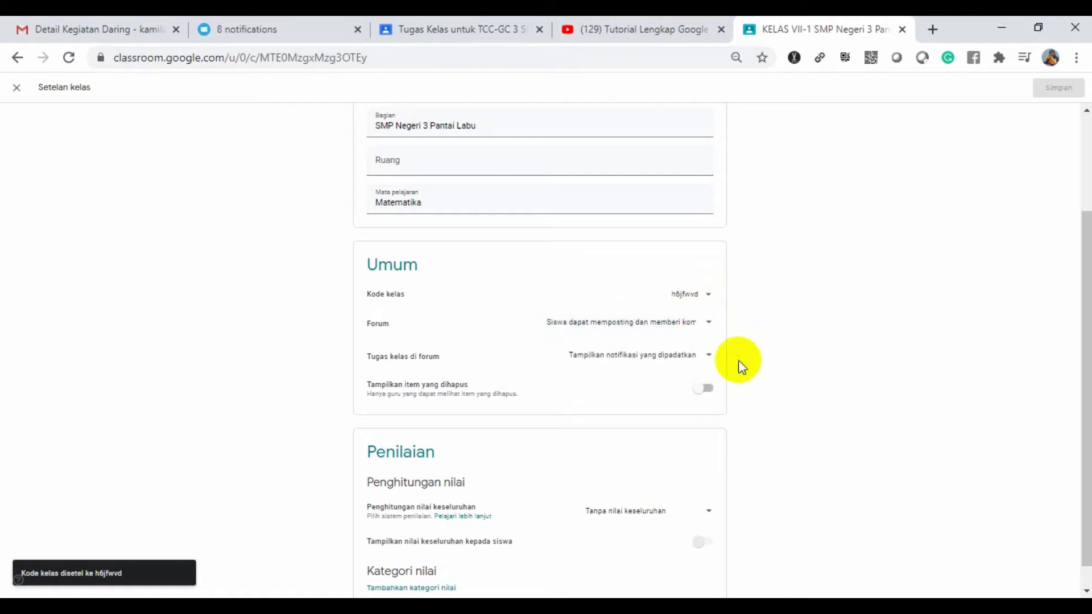
{"action": "left_click", "coordinate": [696, 358]}
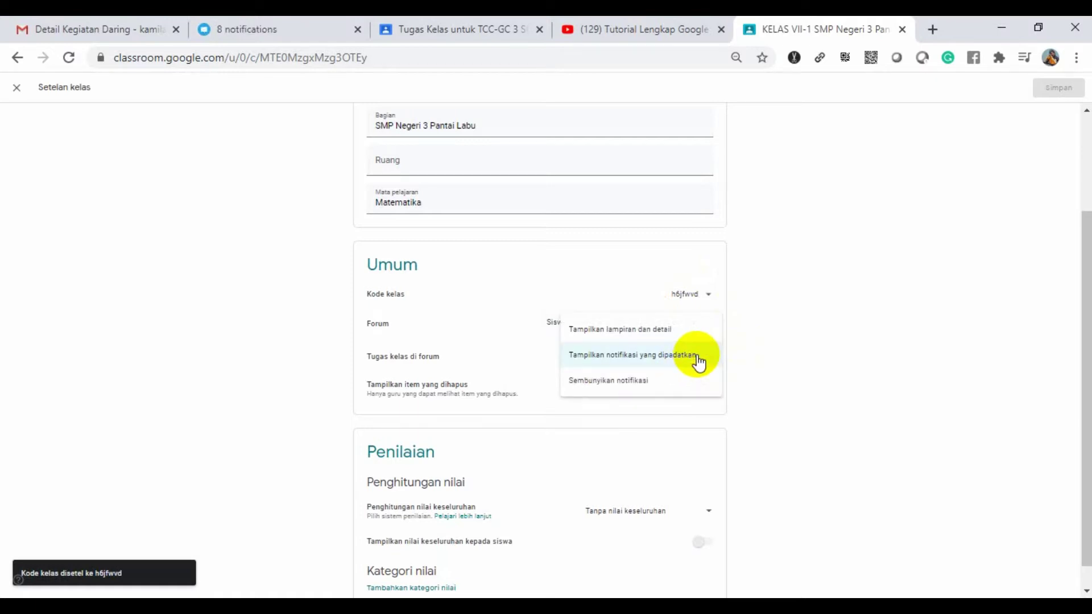
{"action": "left_click", "coordinate": [623, 332]}
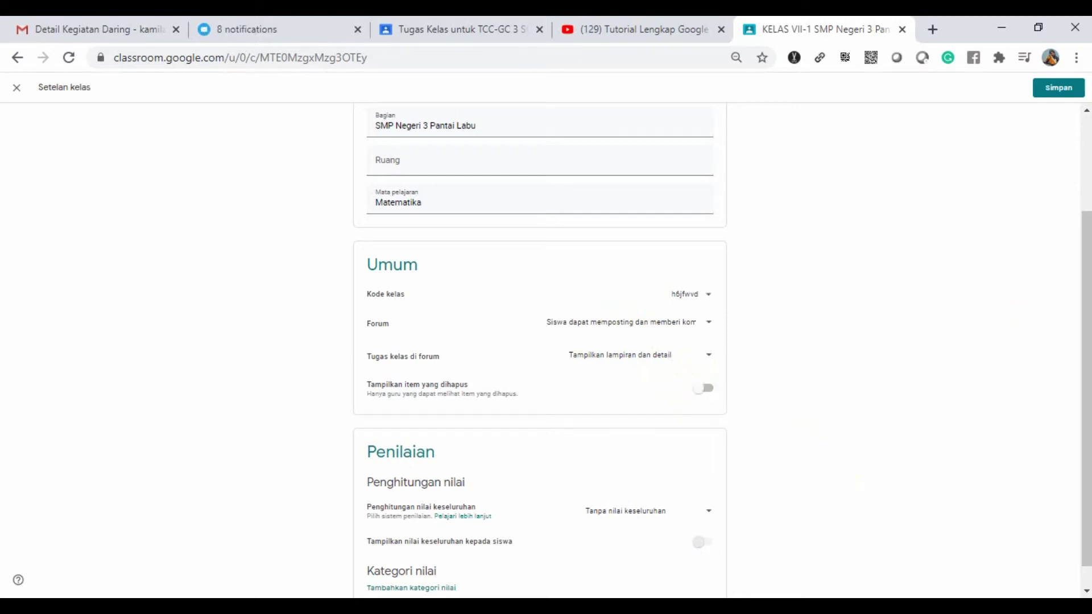
Step: Set the overall grade calculation ("Penghitungan nilai keseluruhan") to "Poin total"
{"action": "left_click_drag", "start_coordinate": [1078, 231], "coordinate": [1084, 256]}
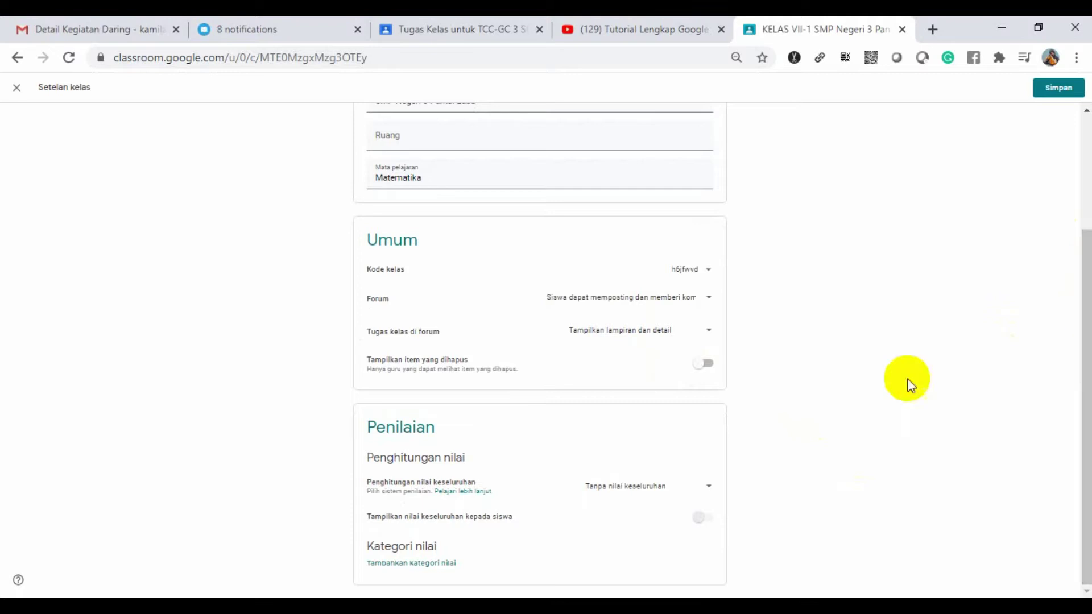
{"action": "left_click", "coordinate": [701, 488]}
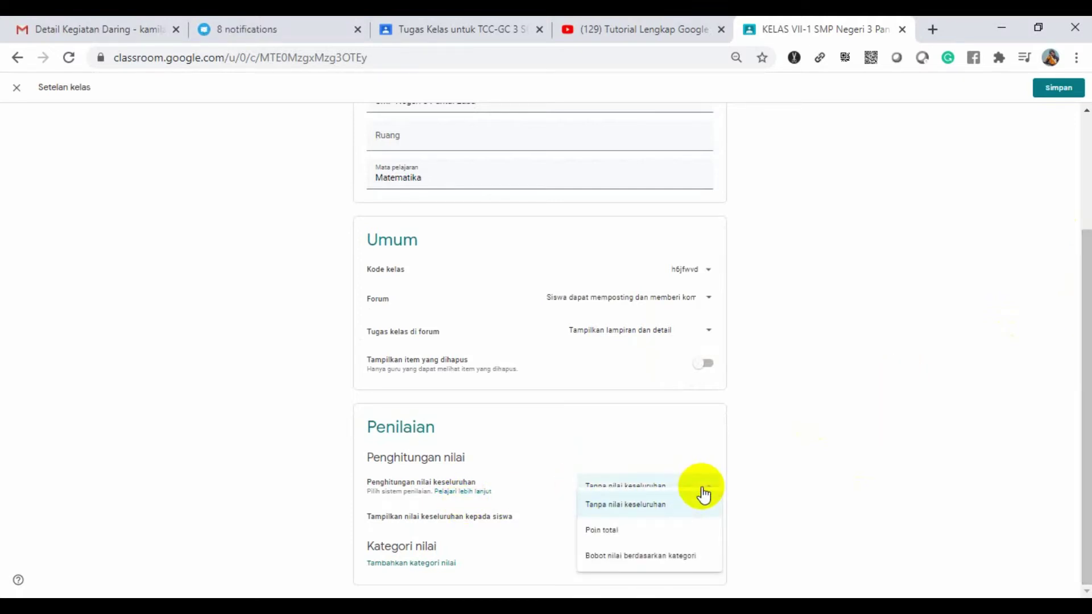
{"action": "left_click", "coordinate": [625, 530]}
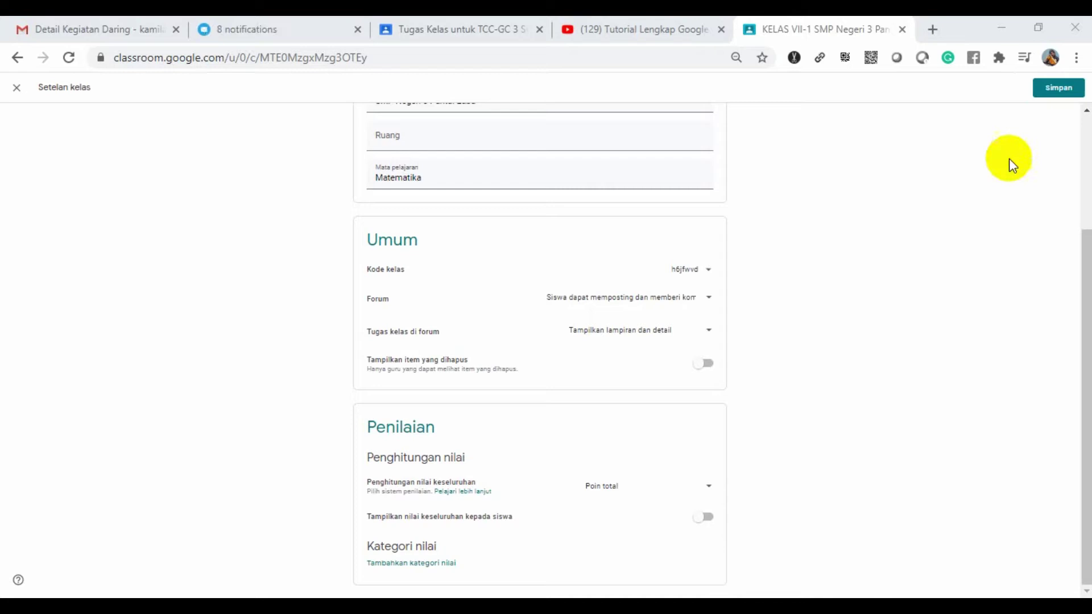
Step: Save the class settings, then open the forum's announcement form and close it without posting
{"action": "left_click", "coordinate": [1063, 89]}
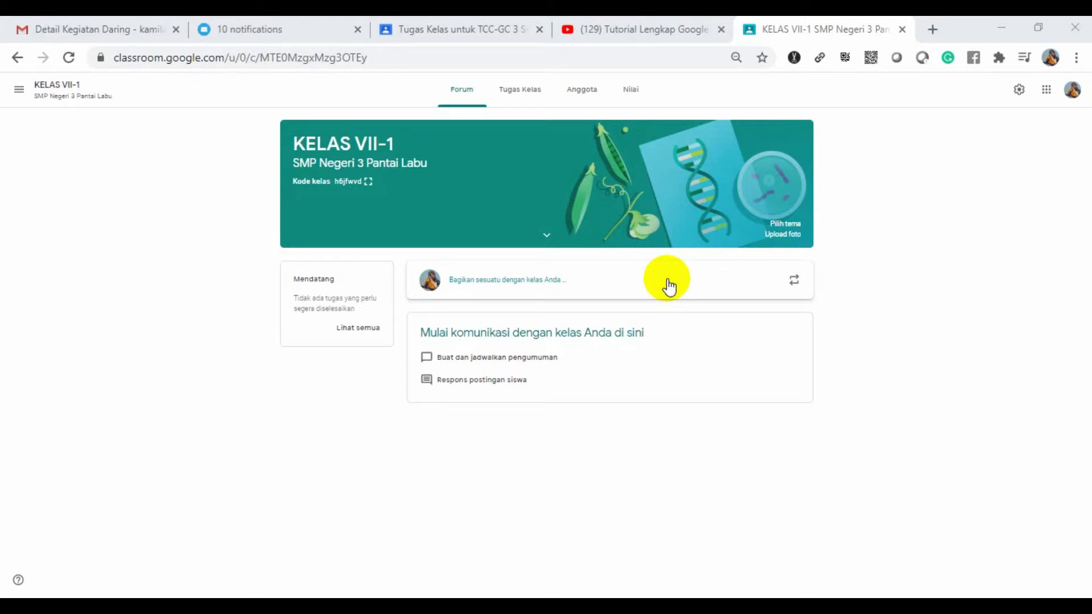
{"action": "left_click", "coordinate": [669, 286]}
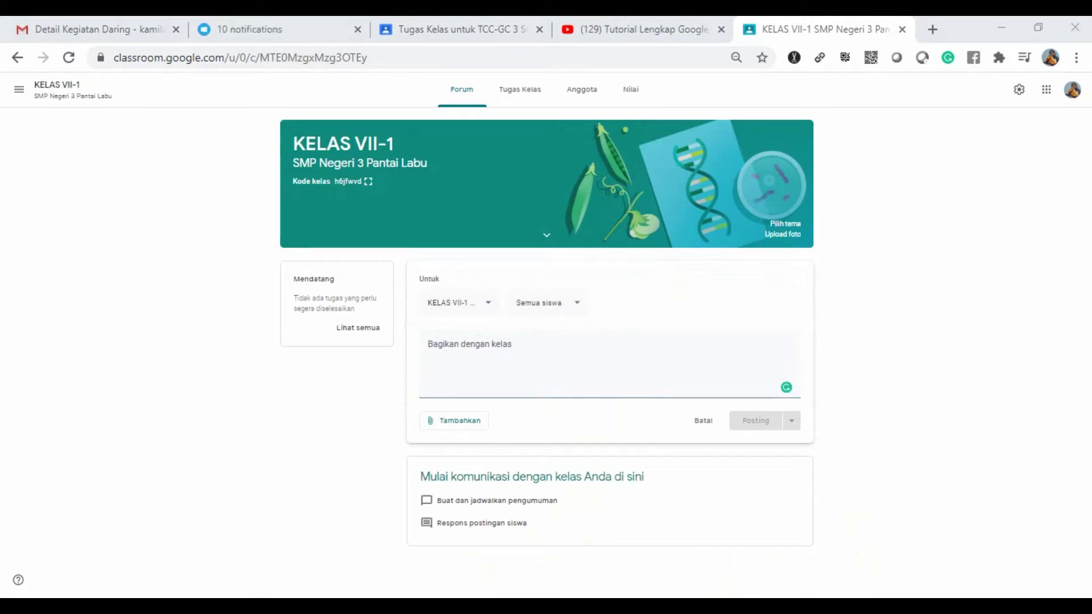
{"action": "left_click", "coordinate": [476, 575]}
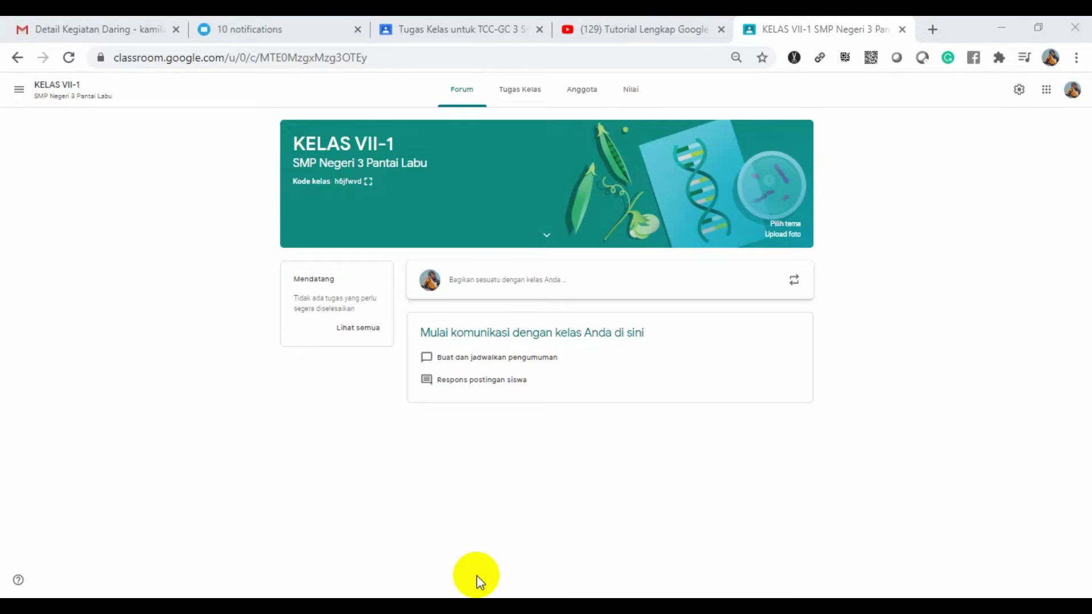
Step: Add a classwork topic named "D. EVALUASI" to KELAS VII-1
{"action": "left_click", "coordinate": [516, 96]}
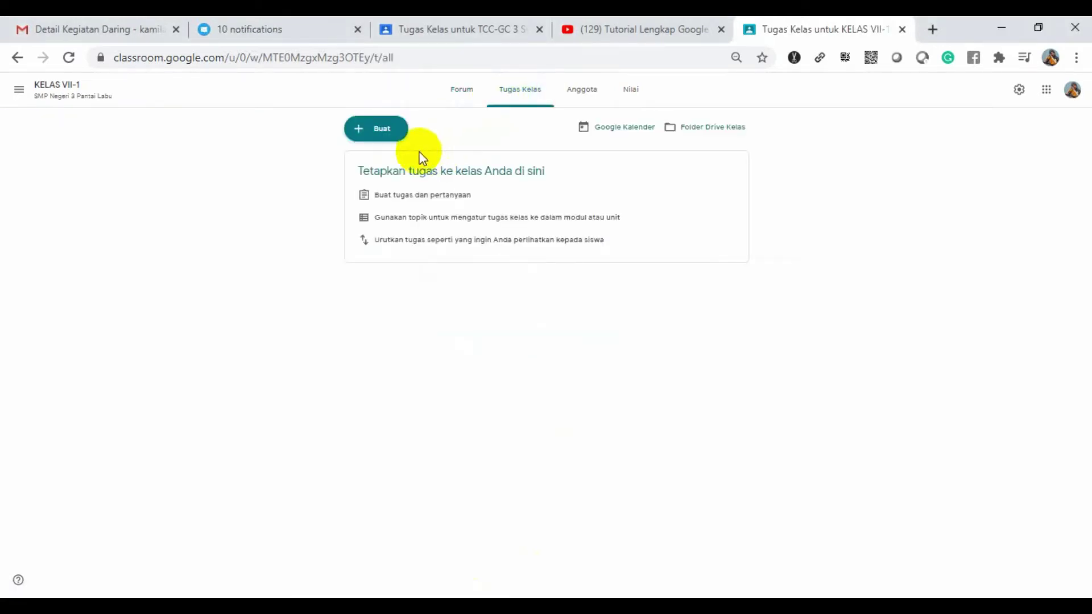
{"action": "left_click", "coordinate": [391, 138]}
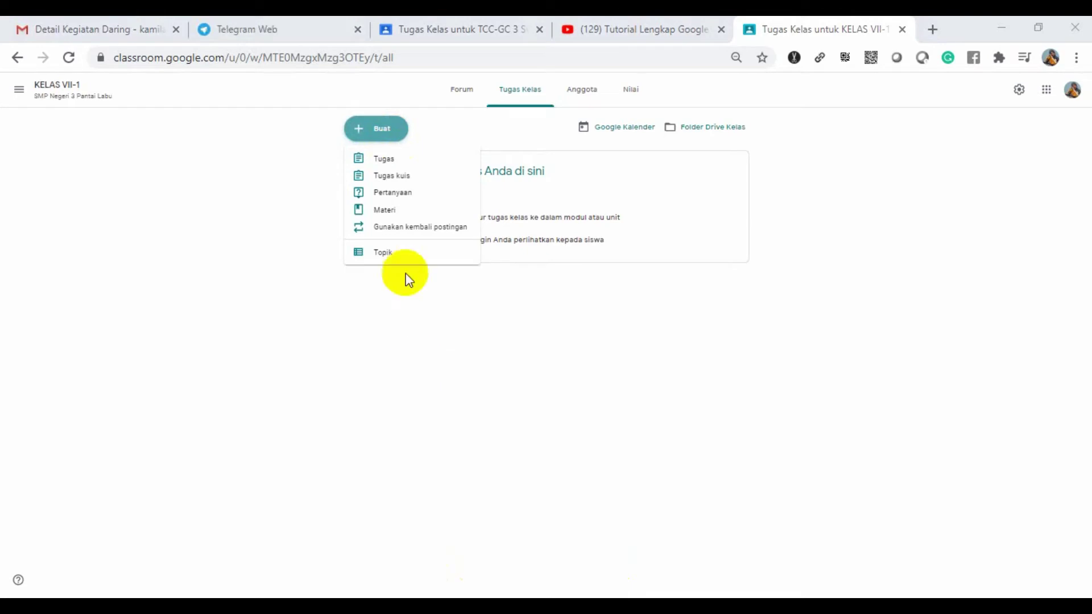
{"action": "left_click", "coordinate": [384, 252]}
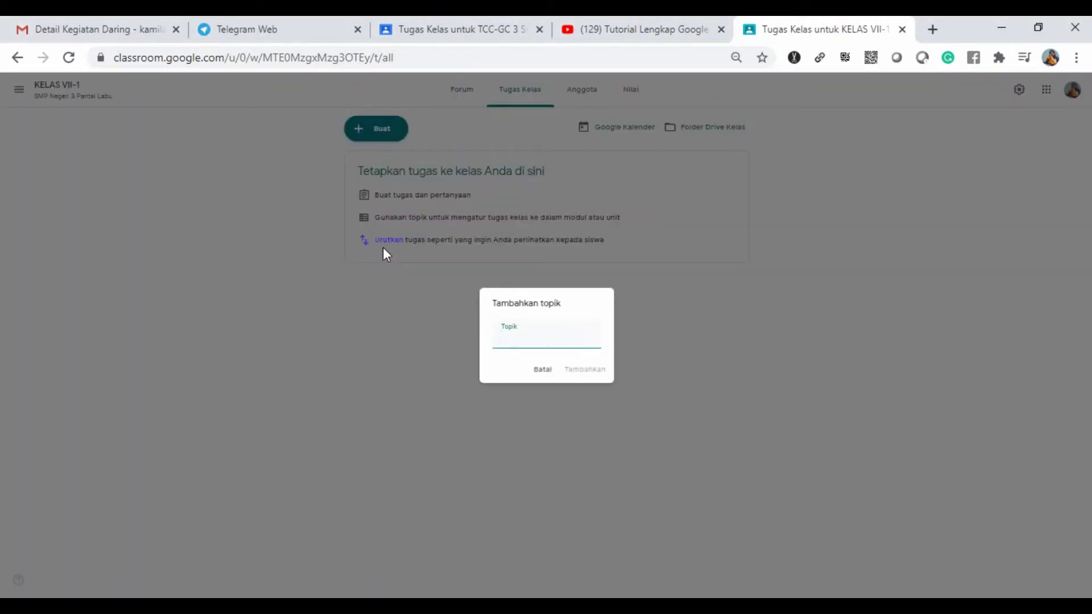
{"action": "left_click", "coordinate": [523, 345]}
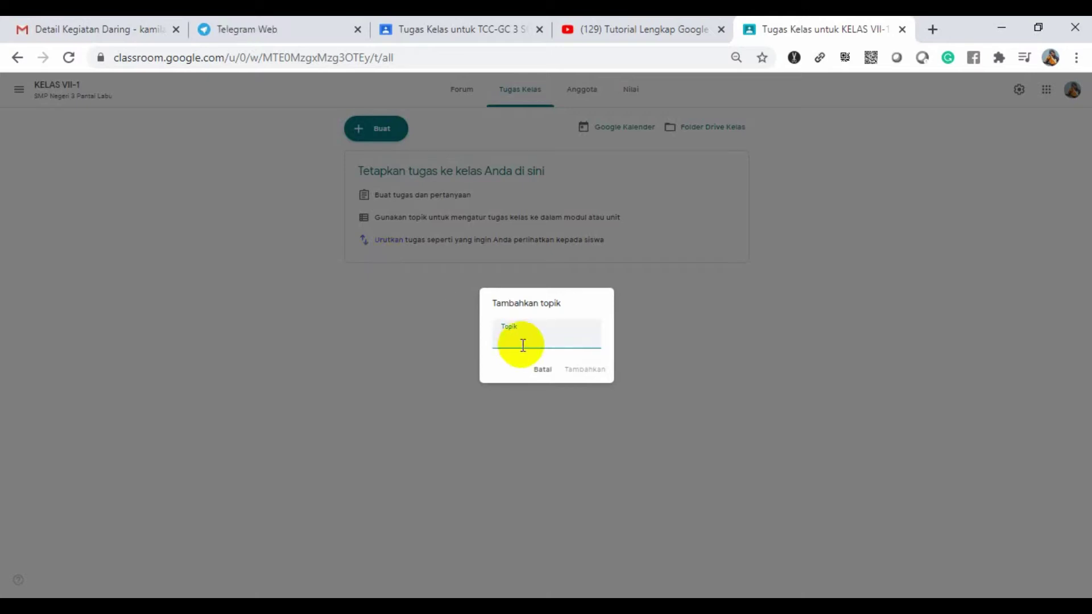
{"action": "type", "text": "D. EVALUASI"}
{"action": "left_click", "coordinate": [597, 373]}
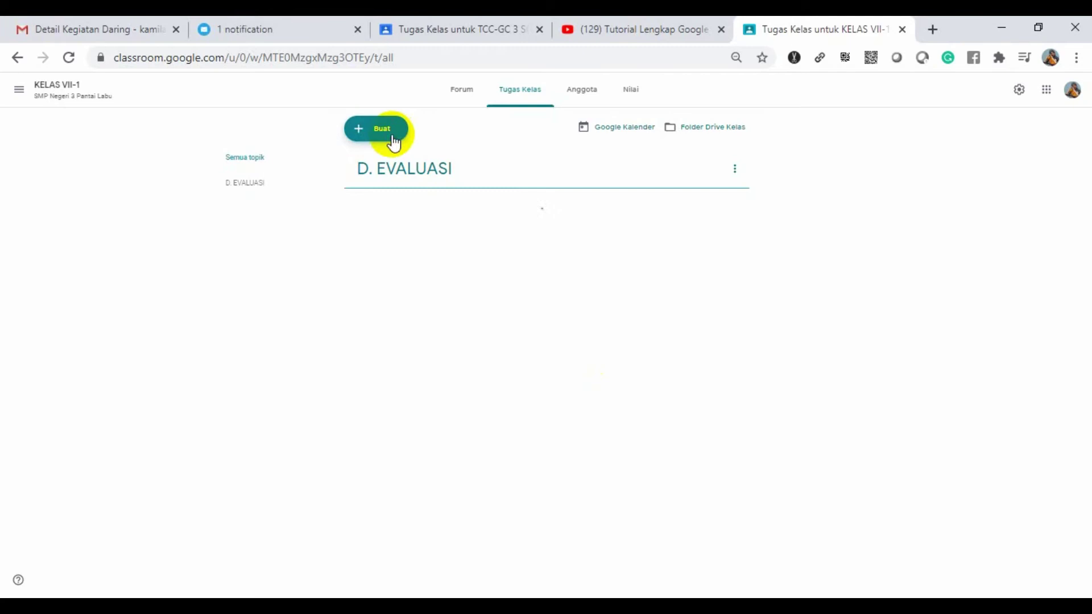
Step: Add a second classwork topic named "C. TUGAS"
{"action": "left_click", "coordinate": [392, 136]}
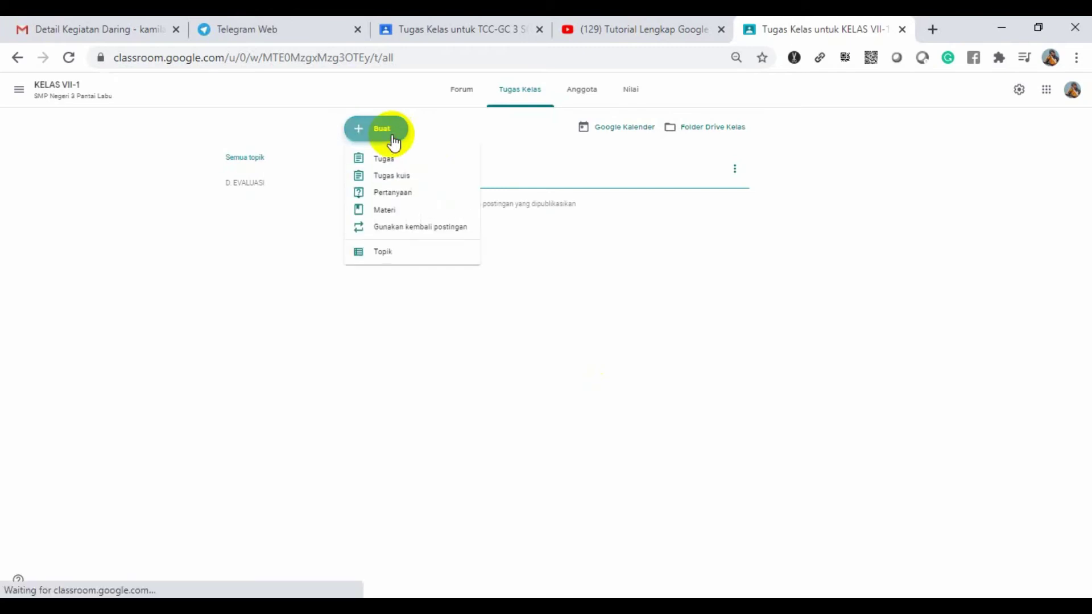
{"action": "left_click", "coordinate": [387, 254]}
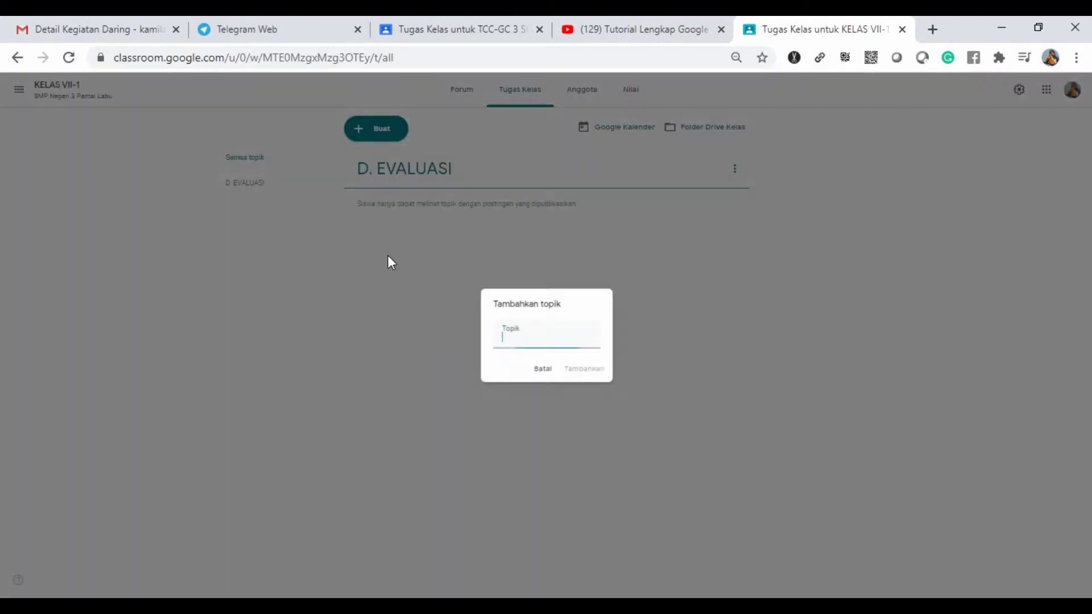
{"action": "type", "text": "C."}
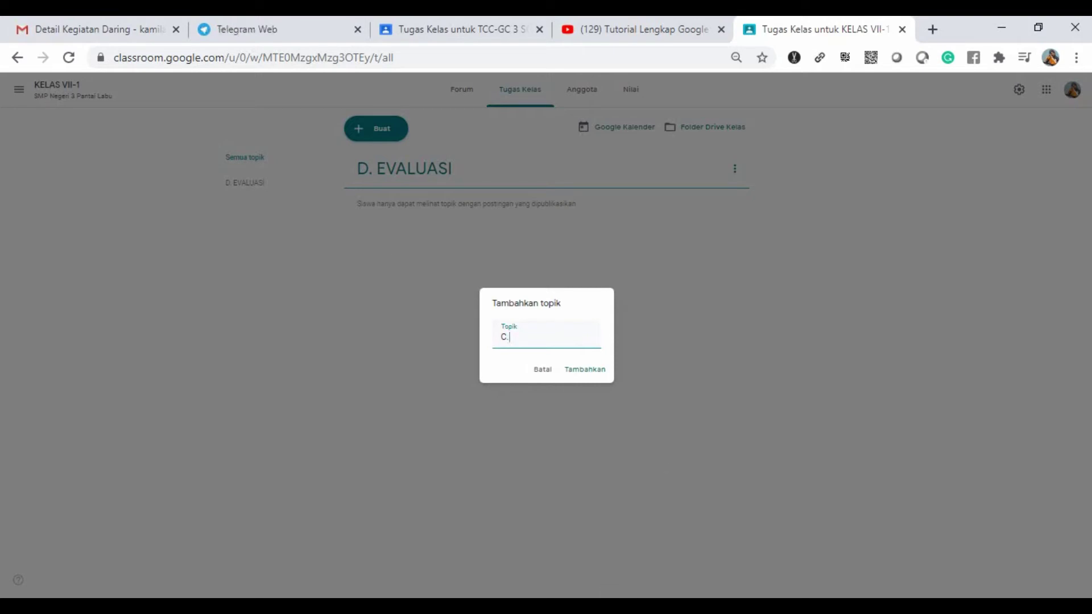
{"action": "left_click", "coordinate": [461, 29]}
{"action": "left_click", "coordinate": [777, 29]}
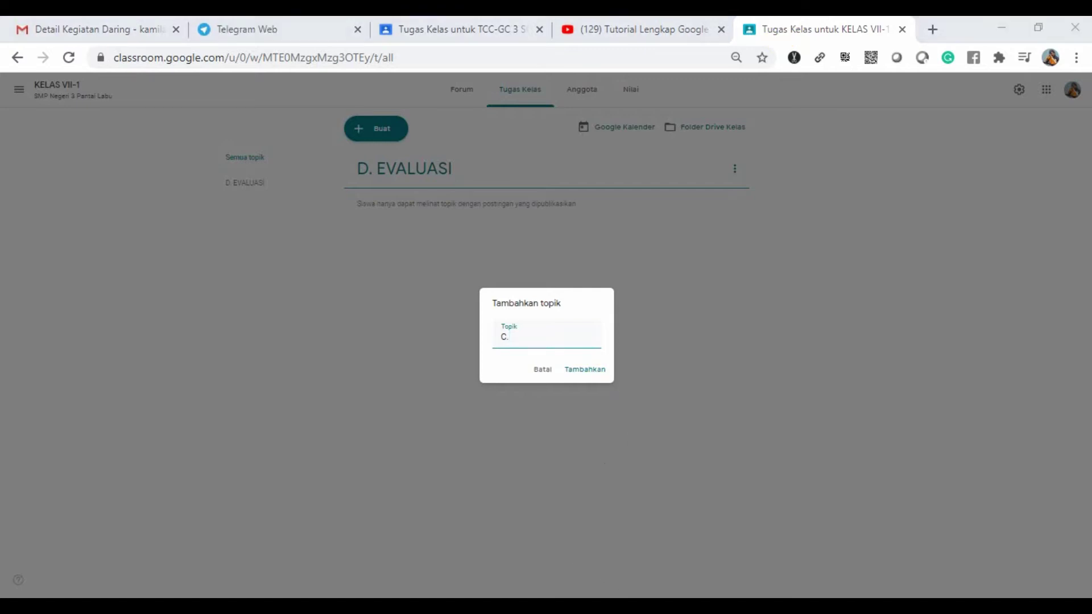
{"action": "left_click", "coordinate": [533, 335]}
{"action": "left_click", "coordinate": [522, 333]}
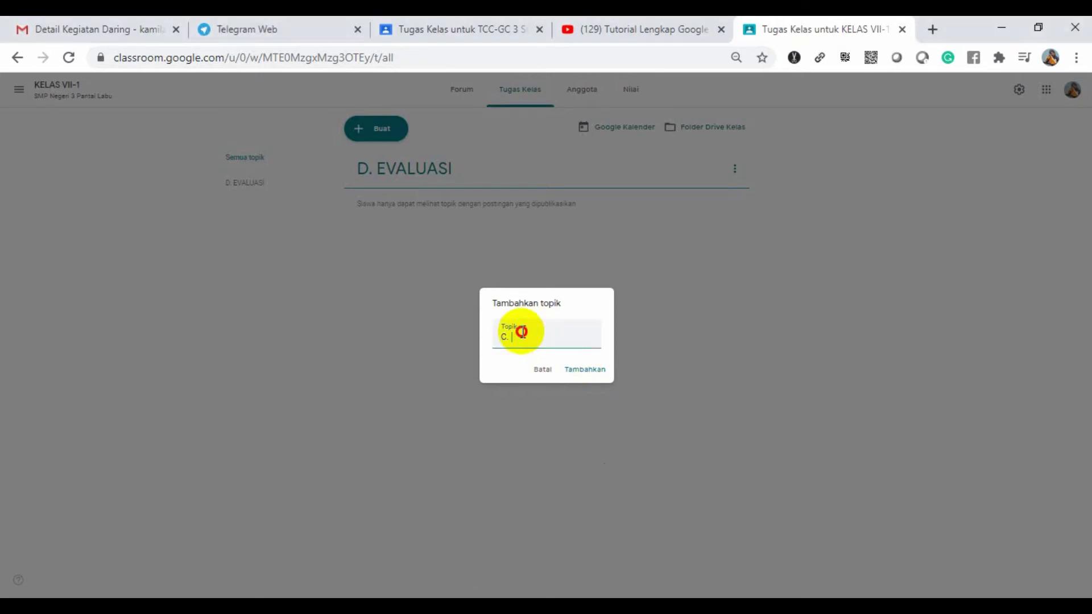
{"action": "type", "text": "TUGAS"}
{"action": "left_click", "coordinate": [574, 368]}
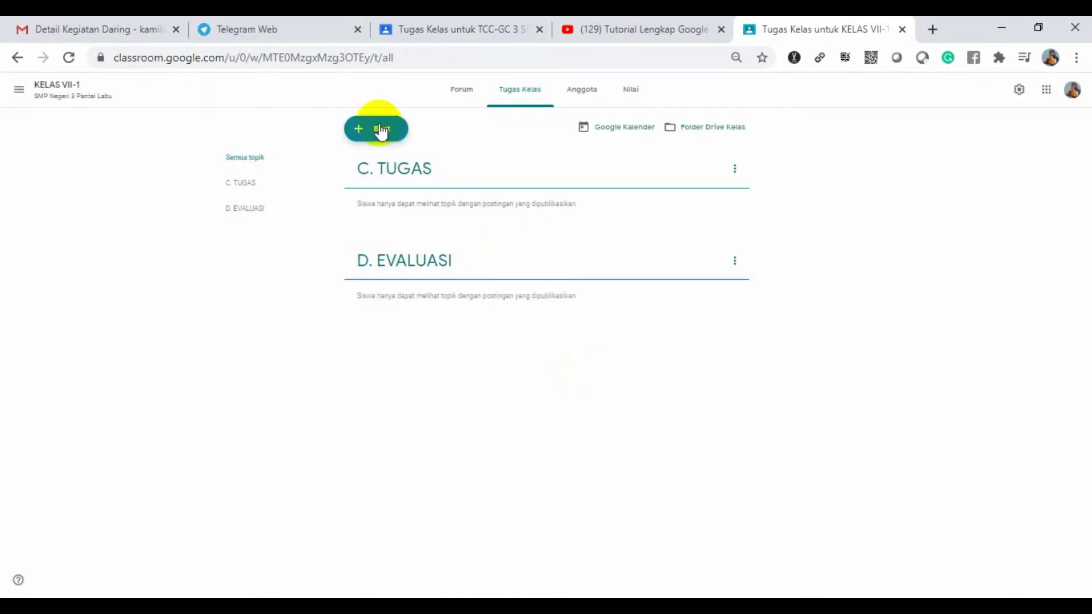
Step: Add a third classwork topic named "MATERI"
{"action": "left_click", "coordinate": [380, 130]}
{"action": "left_click", "coordinate": [384, 252]}
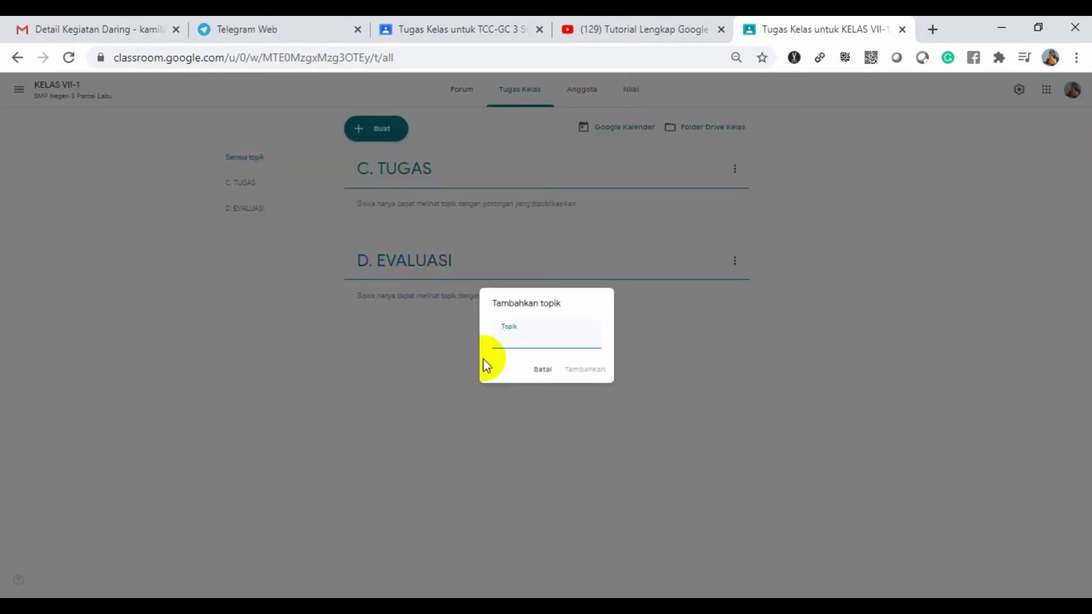
{"action": "type", "text": "MATERI"}
{"action": "left_click", "coordinate": [581, 368]}
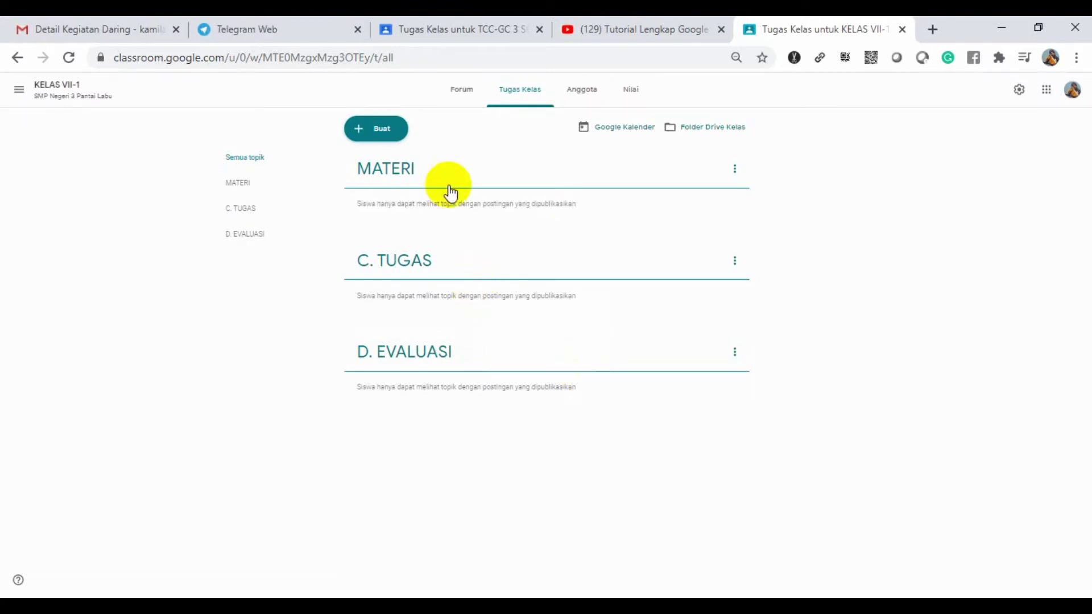
Step: Rename the "MATERI" topic as "B. MATERI"
{"action": "left_click", "coordinate": [735, 169]}
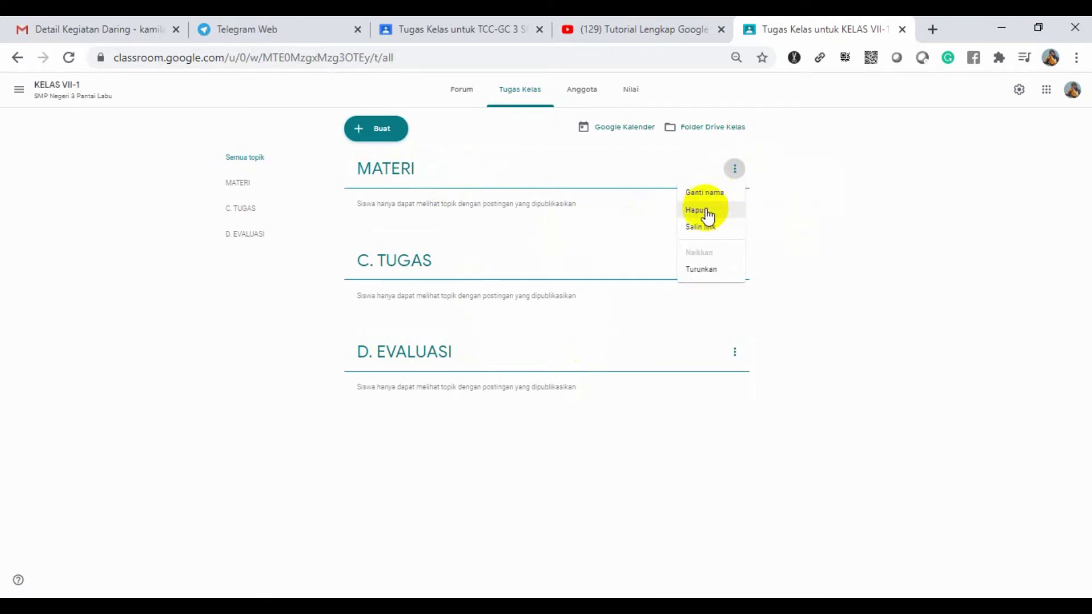
{"action": "left_click", "coordinate": [705, 194]}
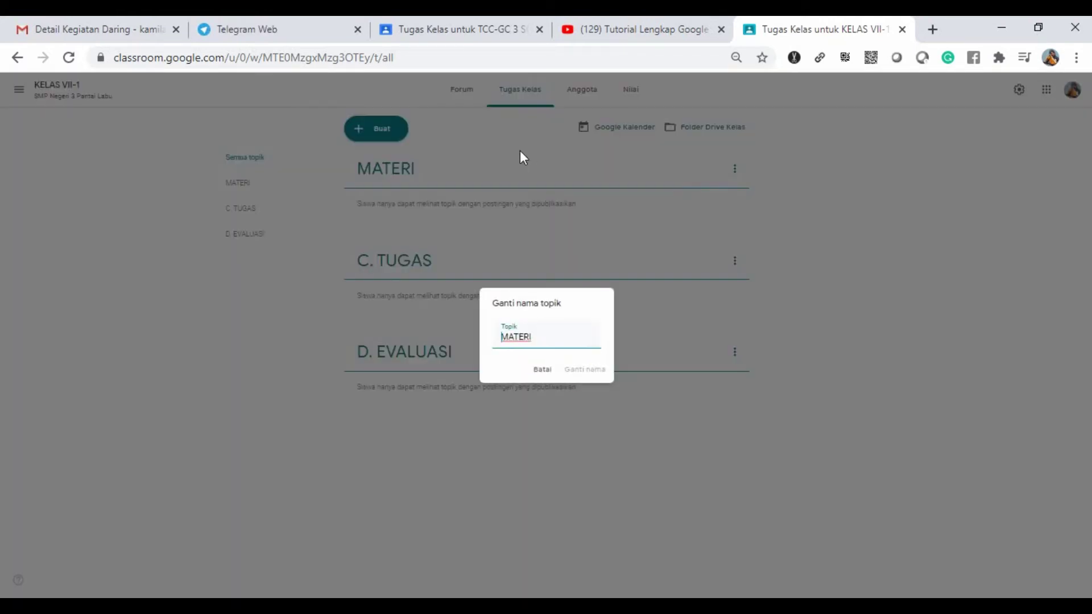
{"action": "left_click", "coordinate": [490, 328]}
{"action": "type", "text": "B."}
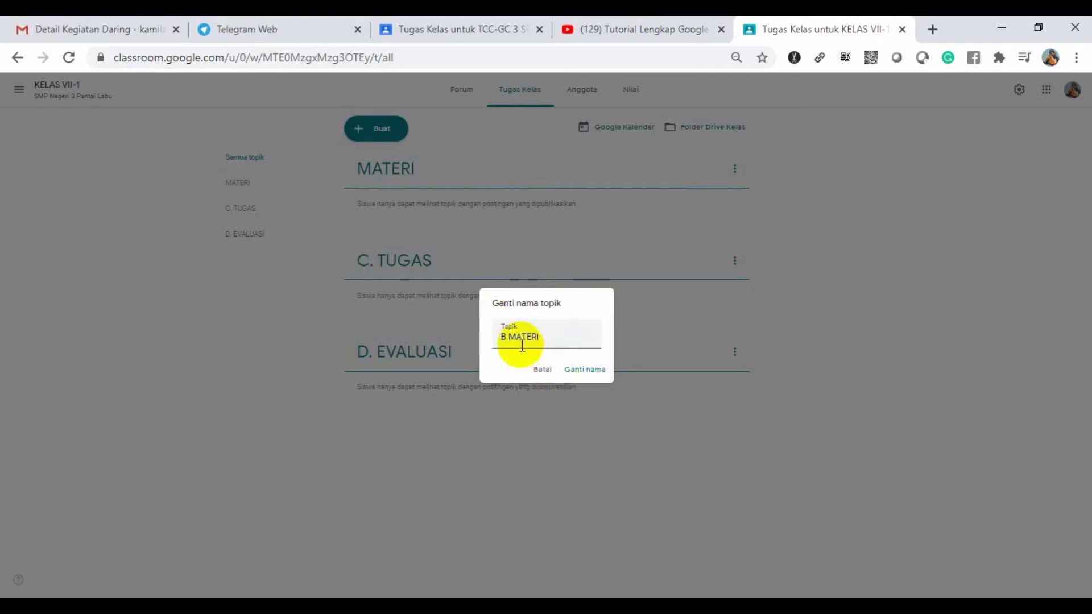
{"action": "left_click", "coordinate": [513, 340]}
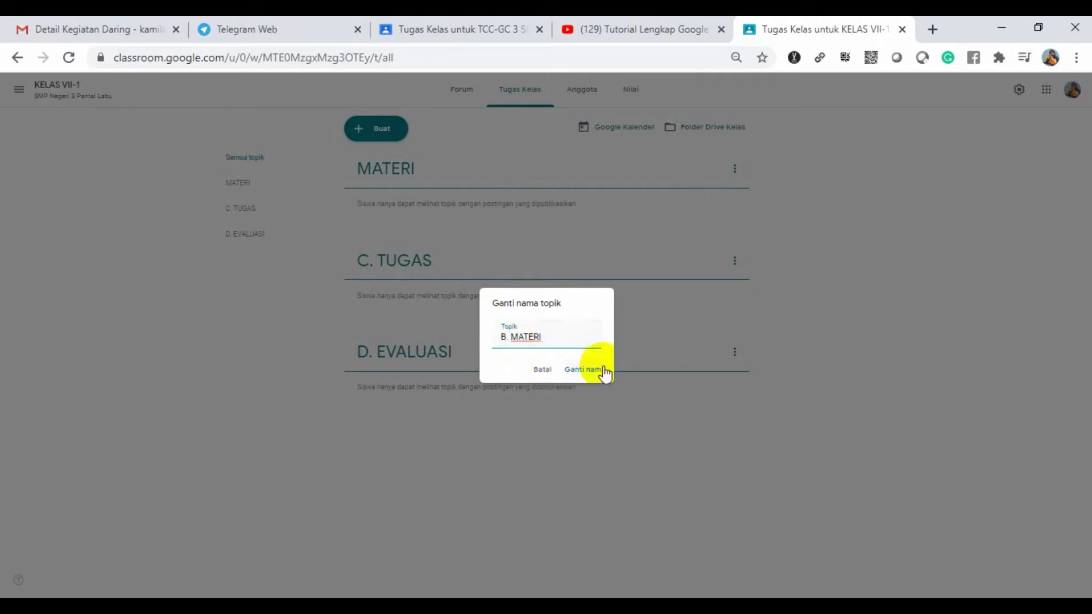
{"action": "left_click", "coordinate": [586, 370]}
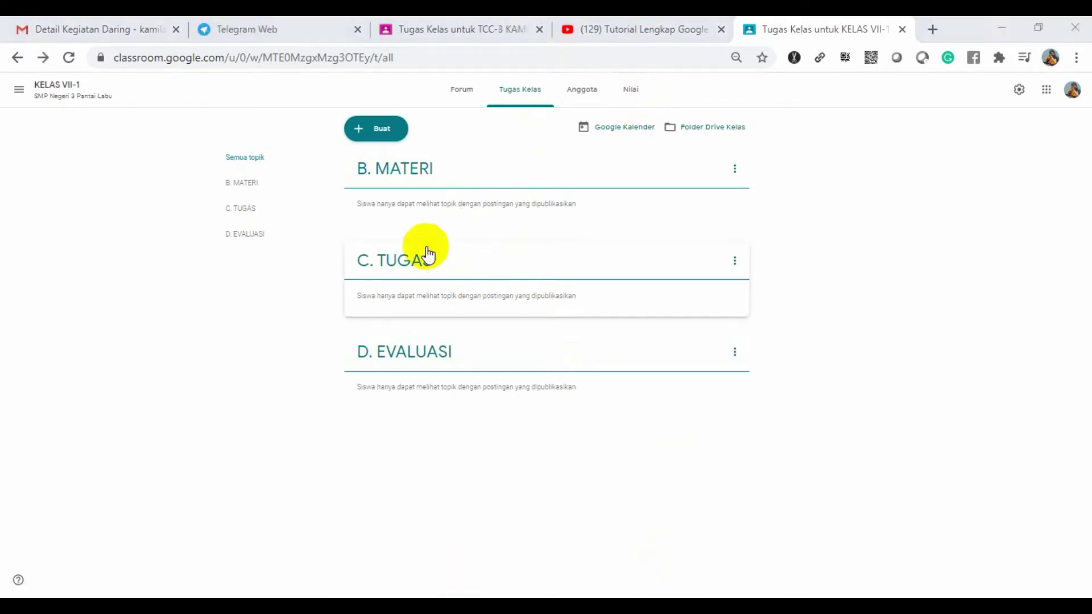
Step: Add a fourth classwork topic named "A. Presensi Kehadiran"
{"action": "left_click", "coordinate": [380, 127]}
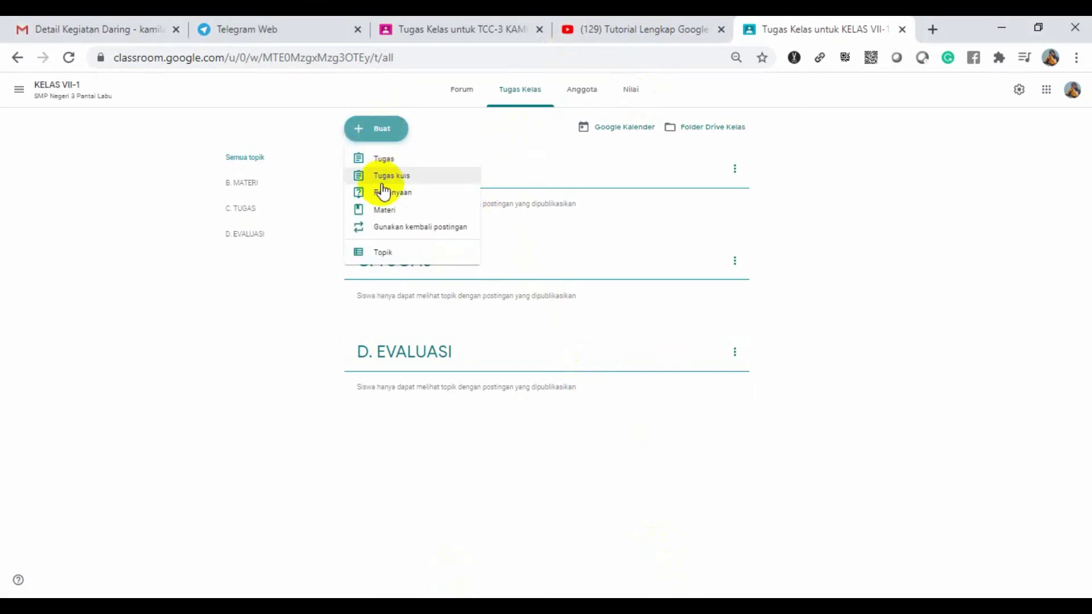
{"action": "left_click", "coordinate": [390, 252]}
{"action": "type", "text": "A"}
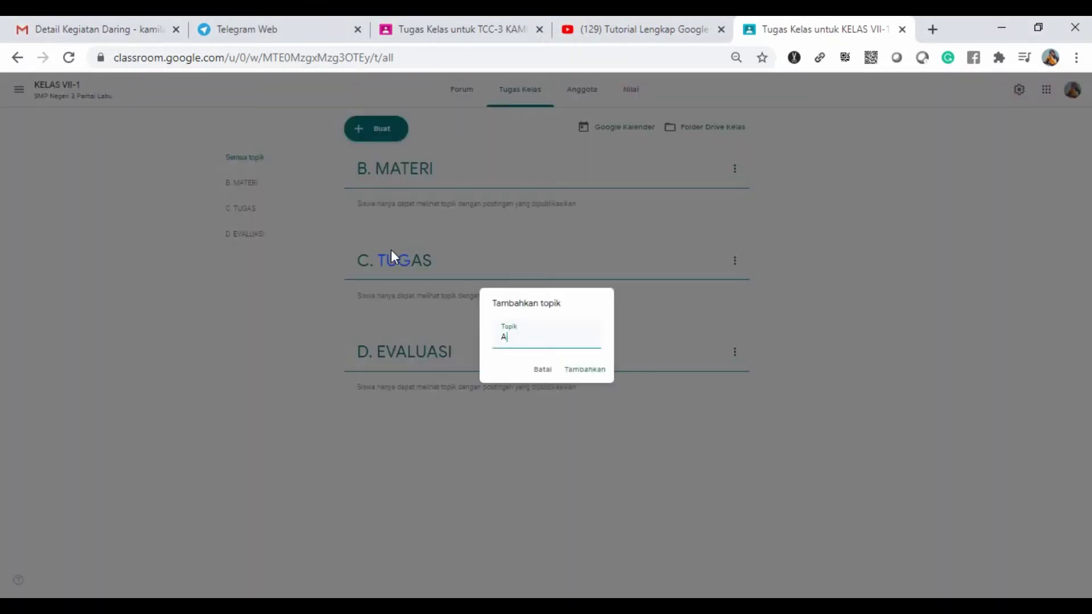
{"action": "type", "text": ". Presensi Kehadiran"}
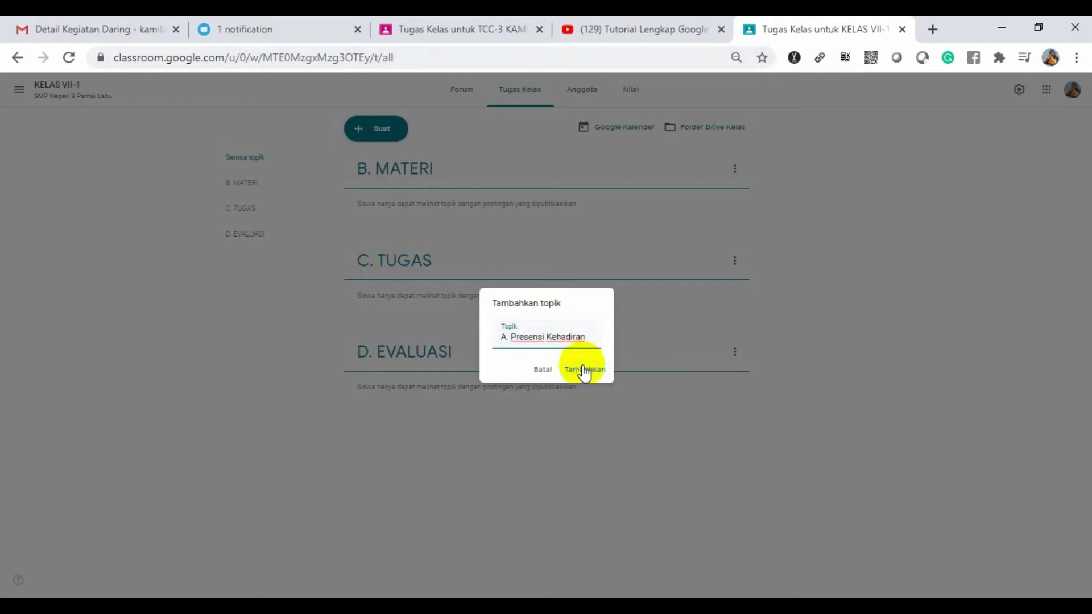
{"action": "left_click", "coordinate": [584, 371]}
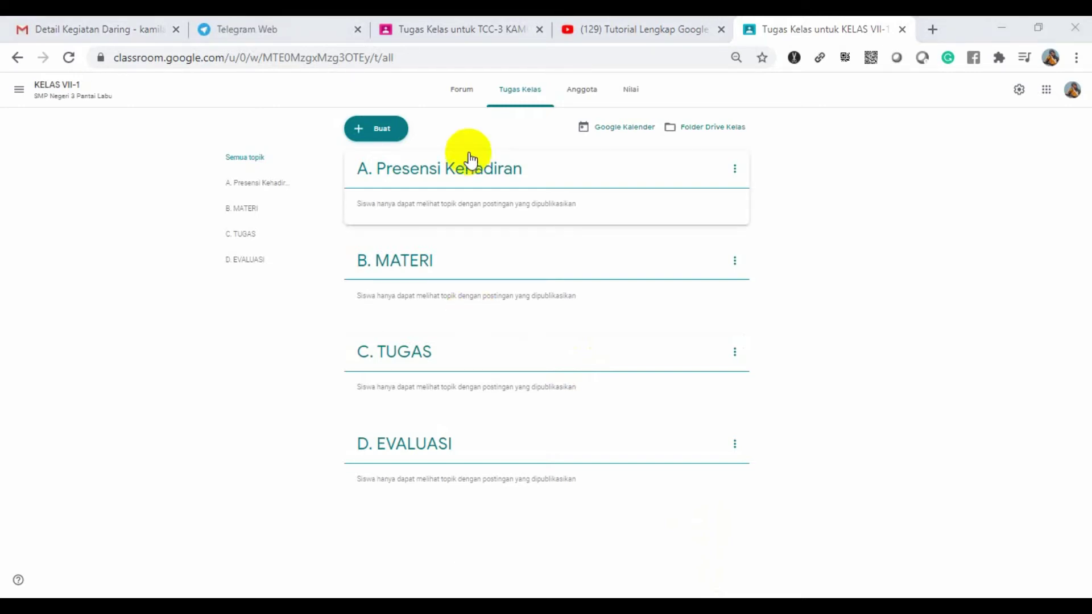
Step: Rename the attendance topic in capitals as "A. PRESENSI KEHADIRAN"
{"action": "left_click_drag", "start_coordinate": [470, 173], "coordinate": [424, 139]}
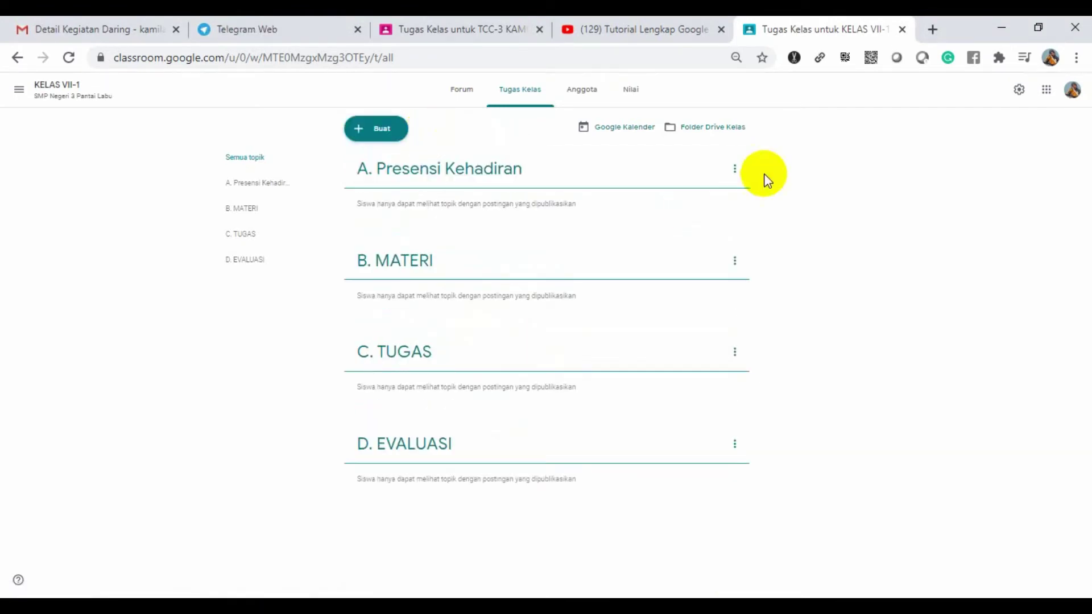
{"action": "left_click", "coordinate": [736, 169]}
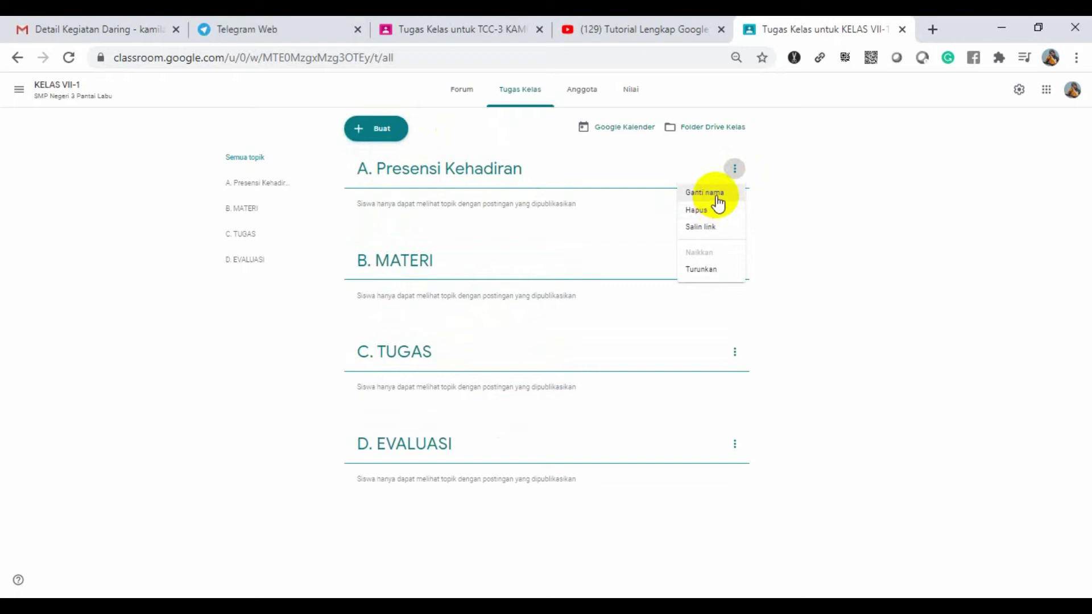
{"action": "left_click", "coordinate": [806, 183]}
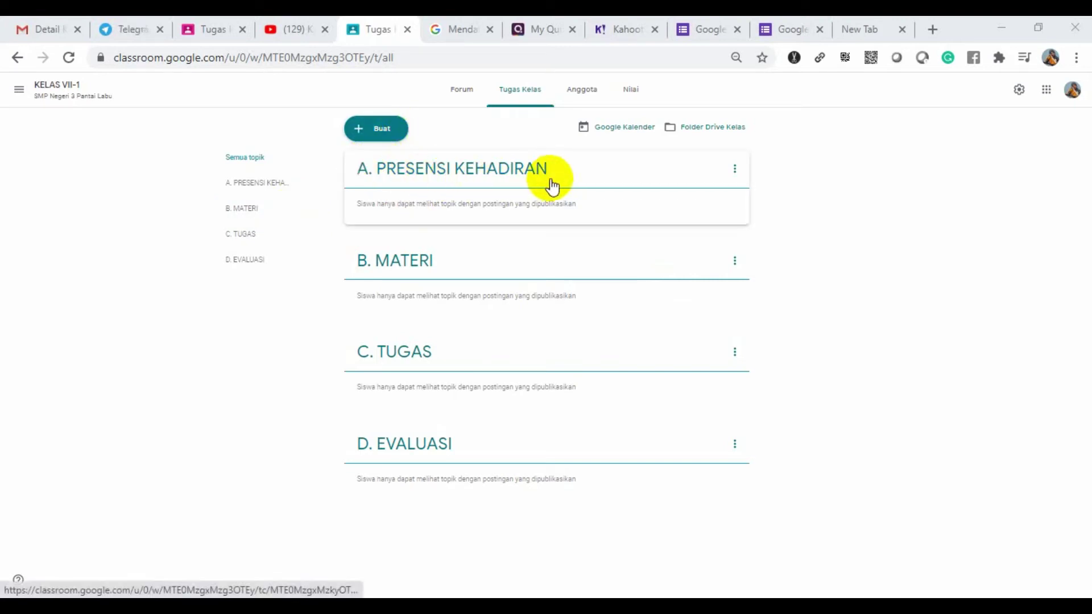
Step: Create a class material titled "Presensi Kehadiran" with the description "Isilah dengan baik!"
{"action": "left_click", "coordinate": [382, 126]}
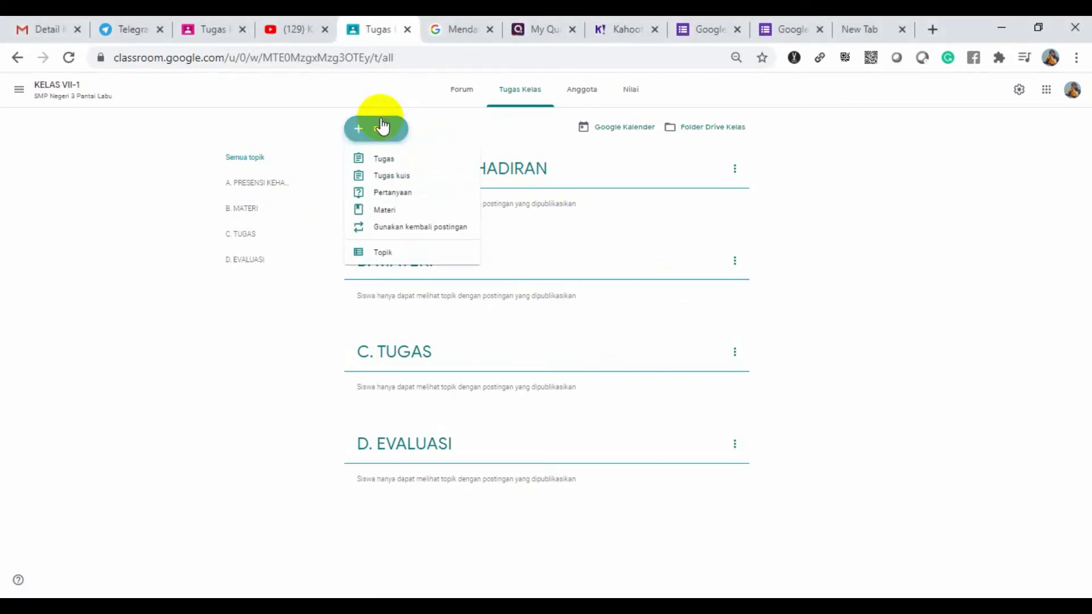
{"action": "left_click", "coordinate": [393, 208]}
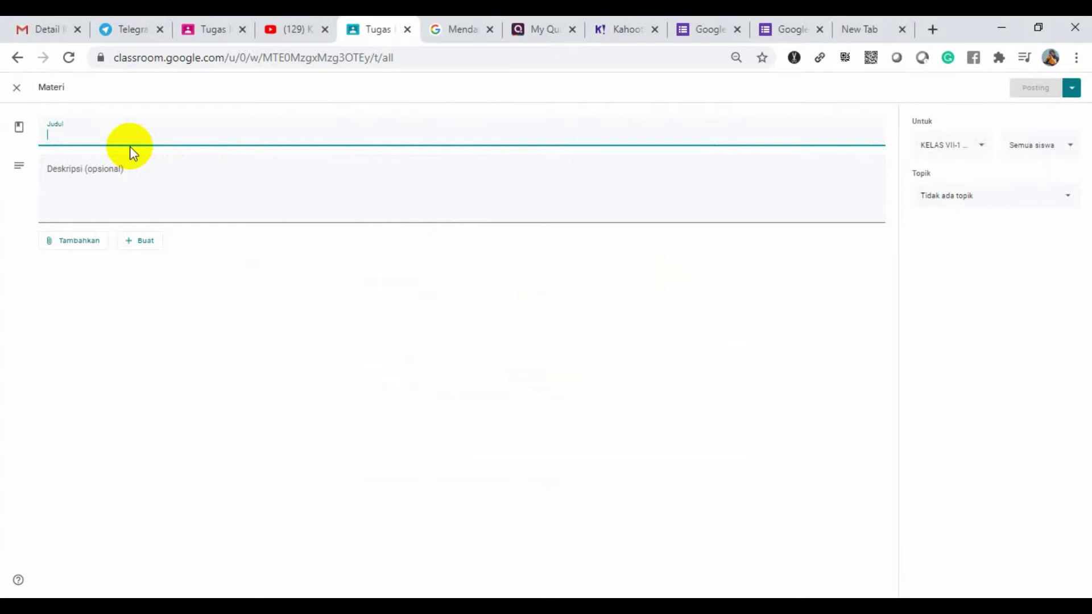
{"action": "type", "text": "Pres"}
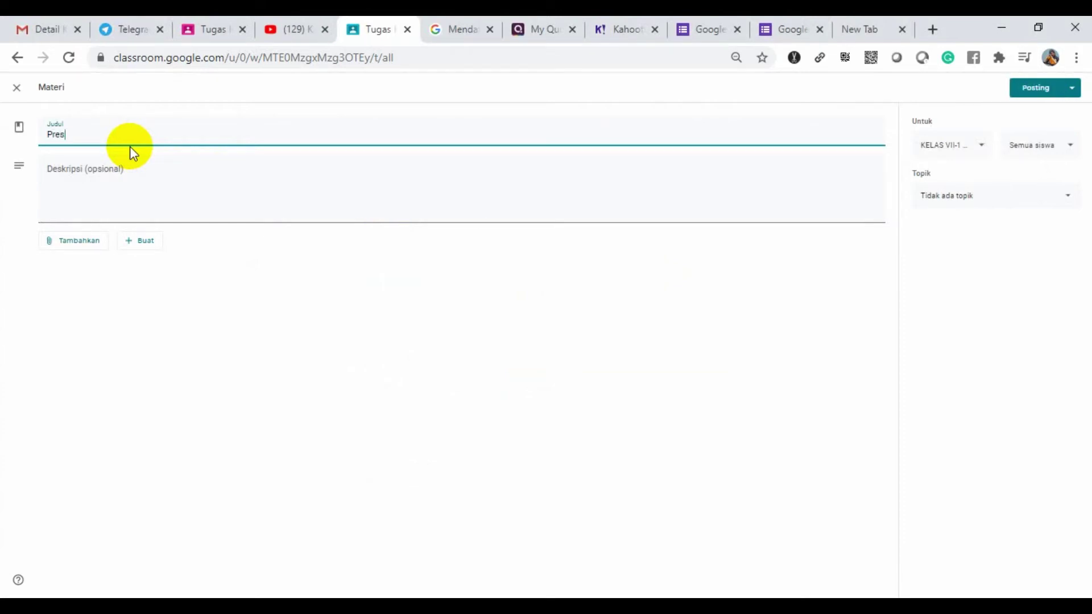
{"action": "type", "text": "ensi Kehadiran"}
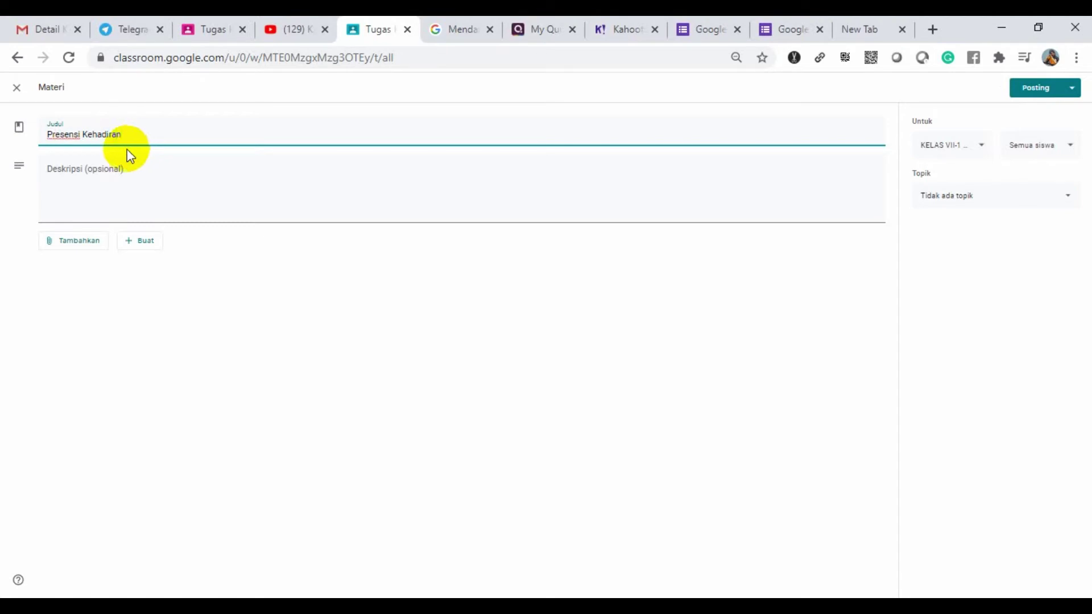
{"action": "left_click", "coordinate": [106, 196]}
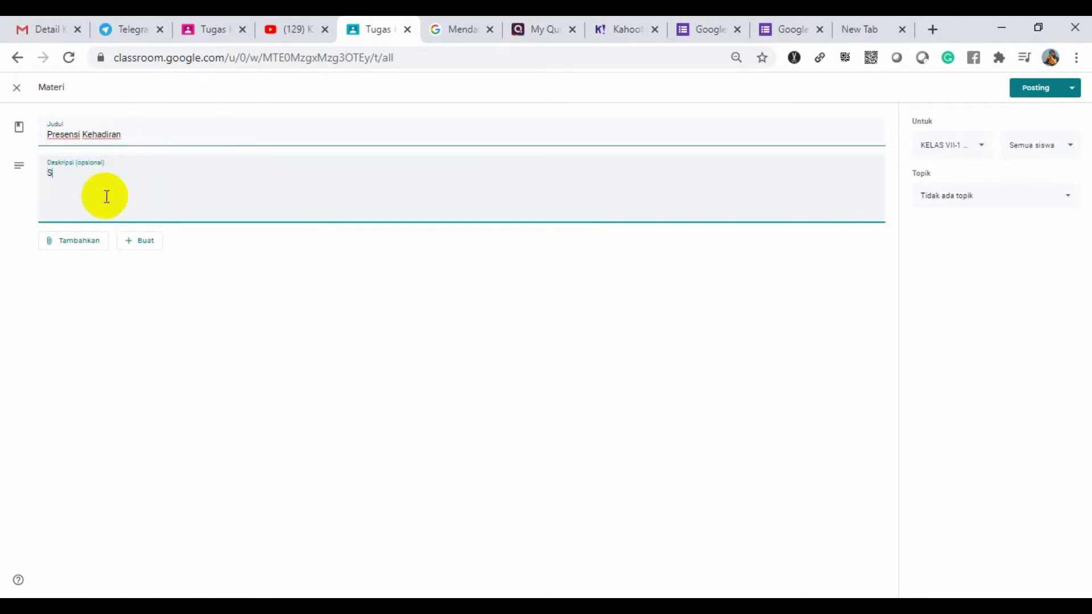
{"action": "type", "text": "Isilah dengan baik!"}
{"action": "left_click", "coordinate": [91, 257]}
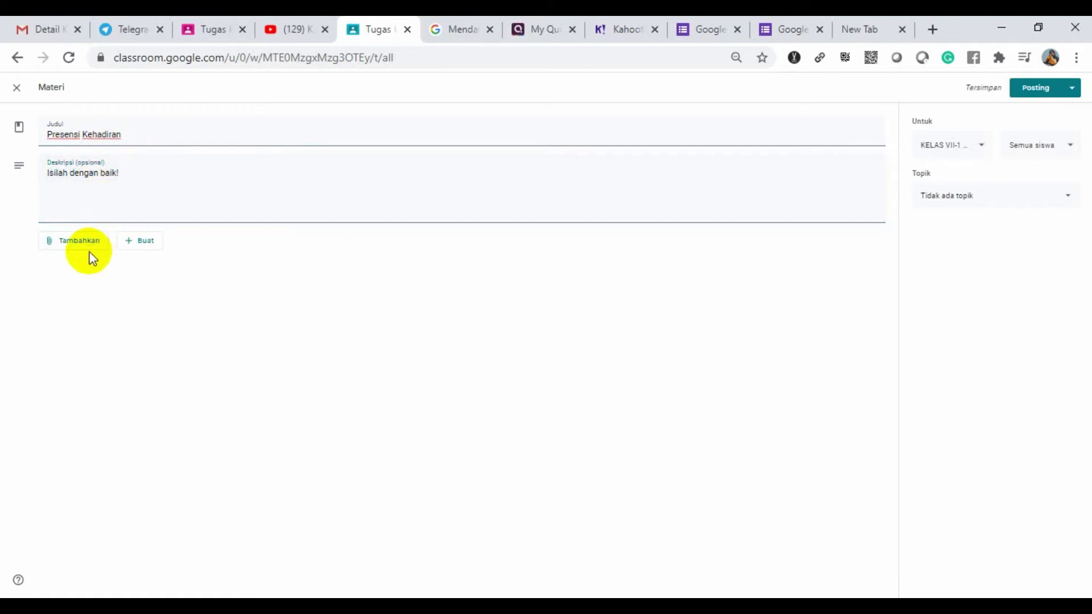
{"action": "left_click", "coordinate": [89, 249]}
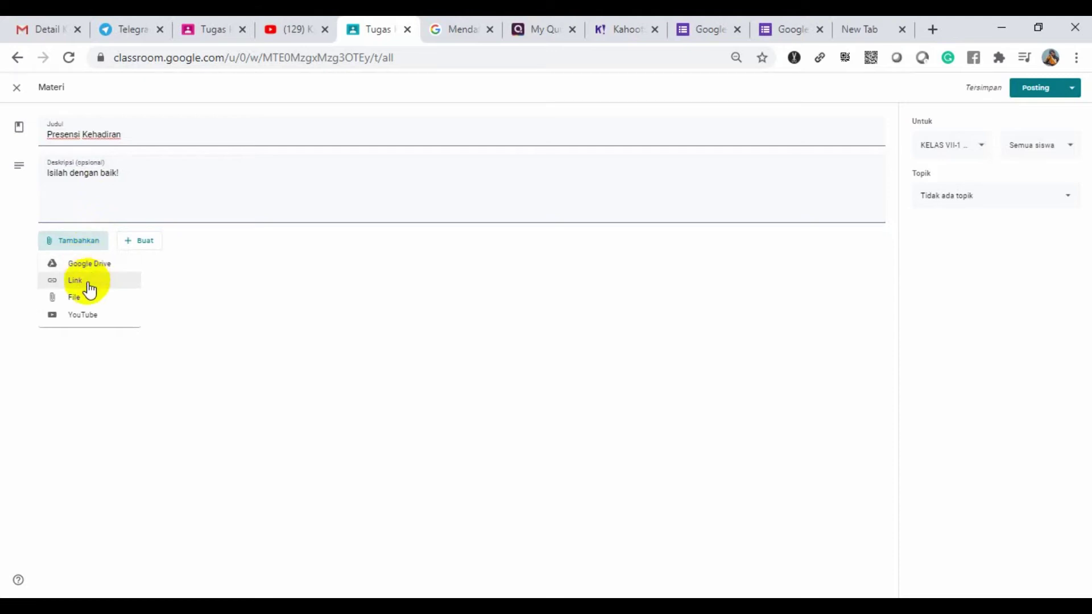
{"action": "left_click", "coordinate": [86, 284]}
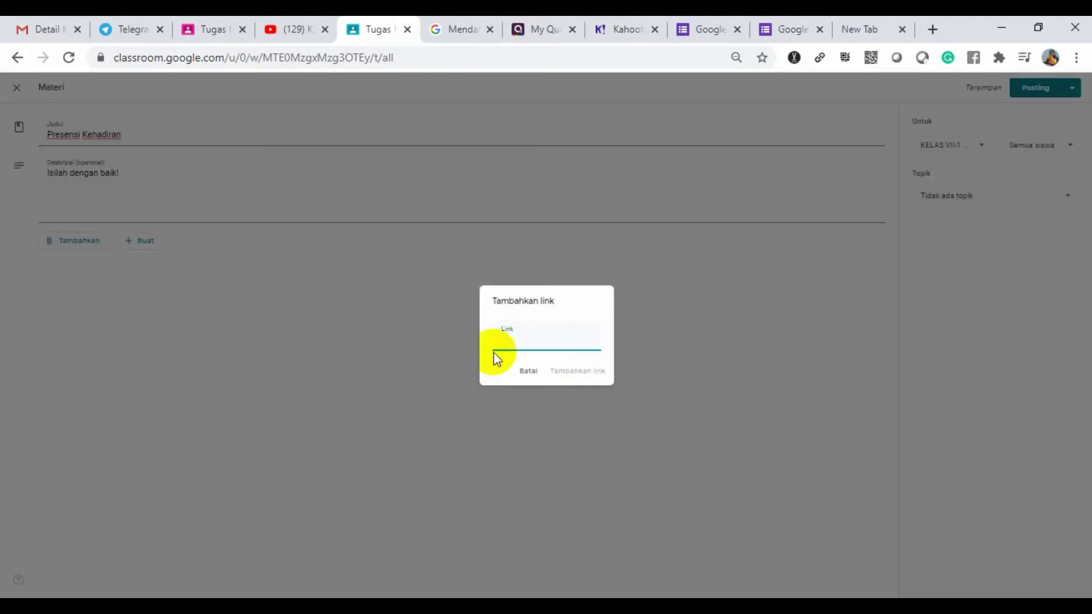
{"action": "key", "text": "ctrl+v"}
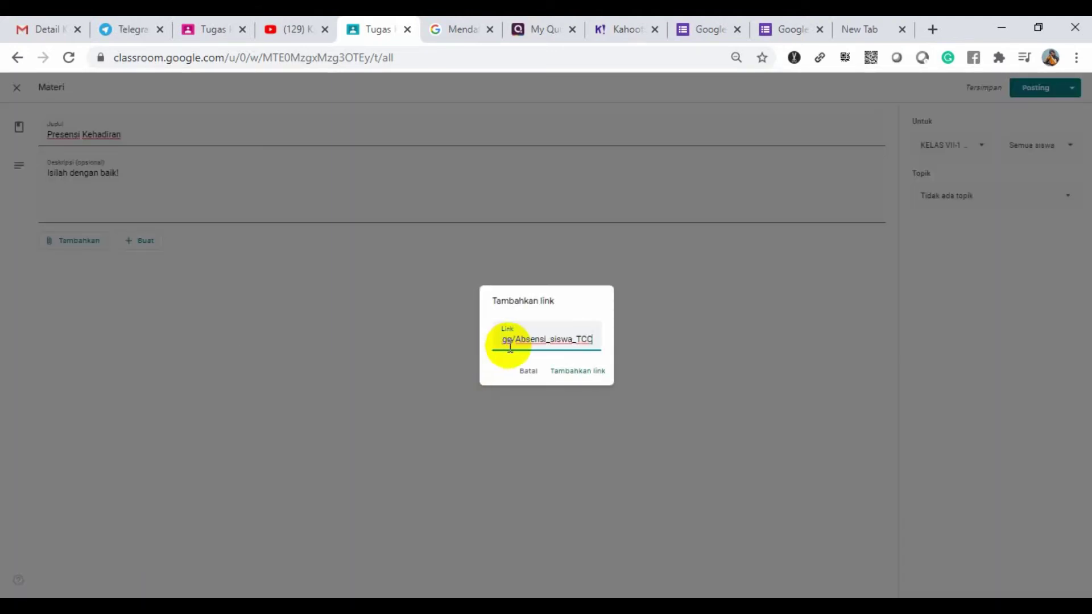
{"action": "left_click", "coordinate": [590, 378]}
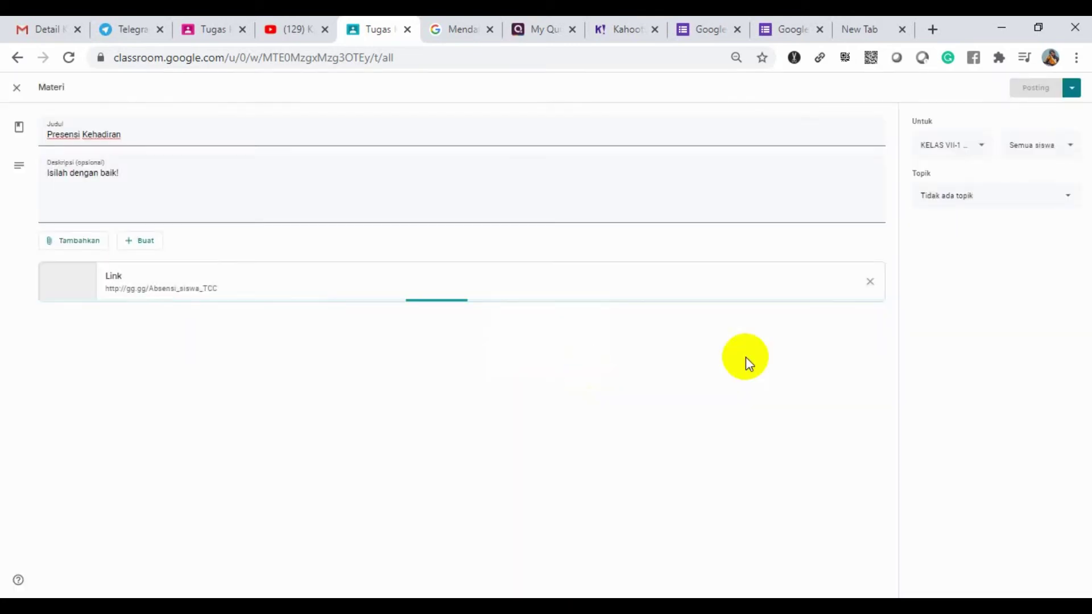
Step: Assign the attendance material to the topic "A. PRESENSI KEHADIRAN" and close it as a draft
{"action": "left_click", "coordinate": [1071, 208]}
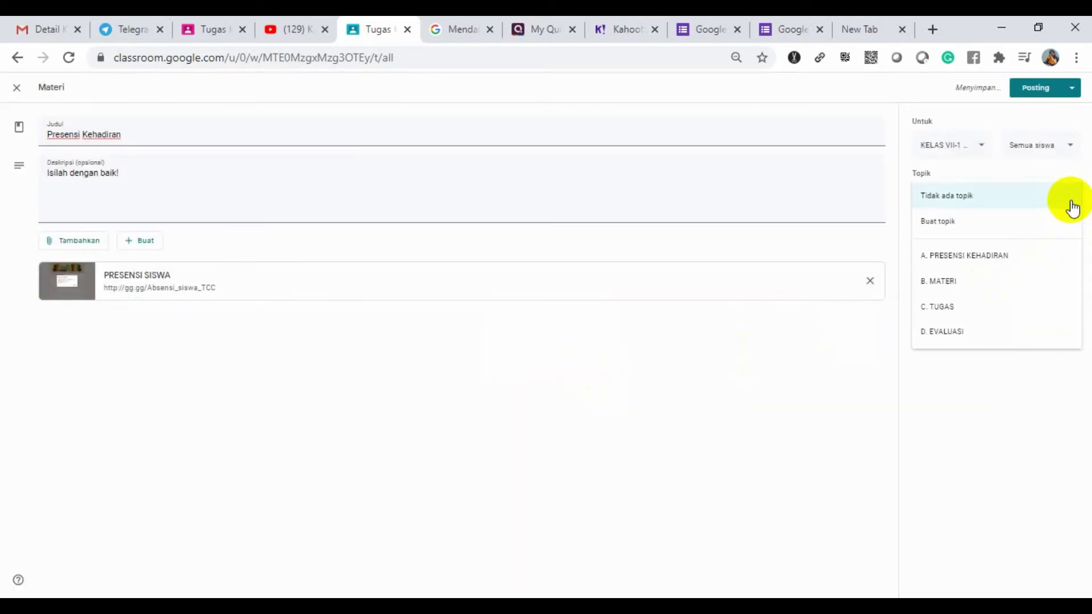
{"action": "left_click", "coordinate": [993, 257]}
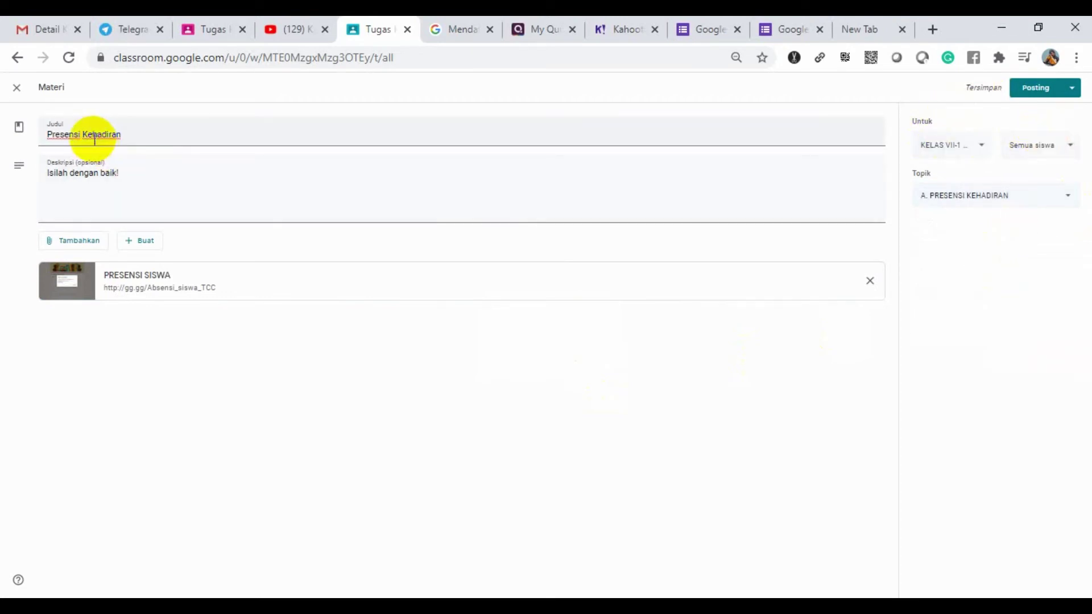
{"action": "left_click", "coordinate": [18, 94]}
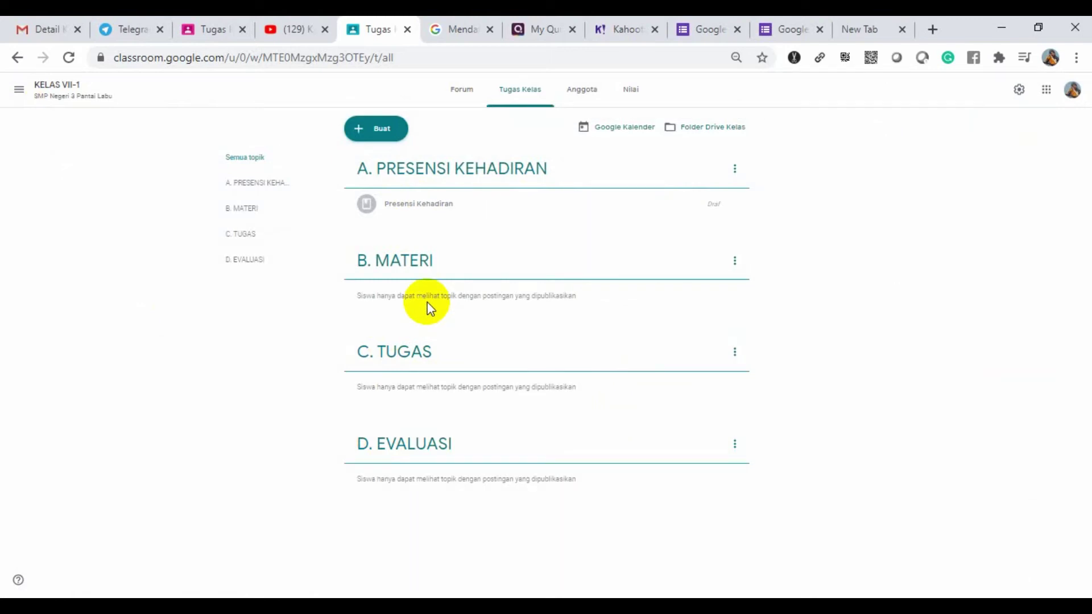
Step: Create a class material titled "Bilangan" with the description "Pahami materi dengan baik!"
{"action": "left_click", "coordinate": [375, 139]}
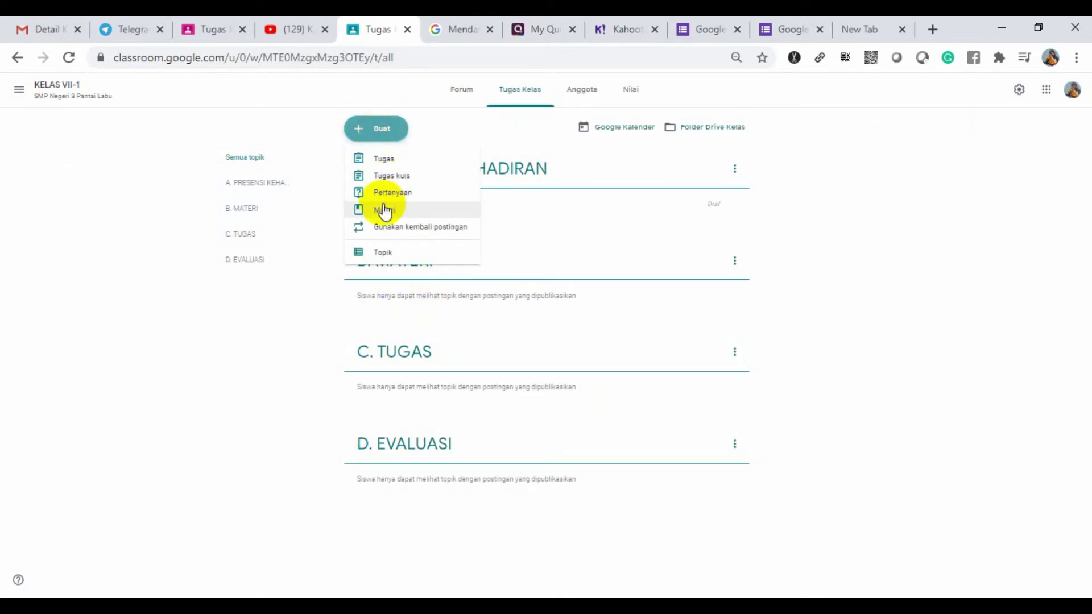
{"action": "left_click", "coordinate": [386, 216]}
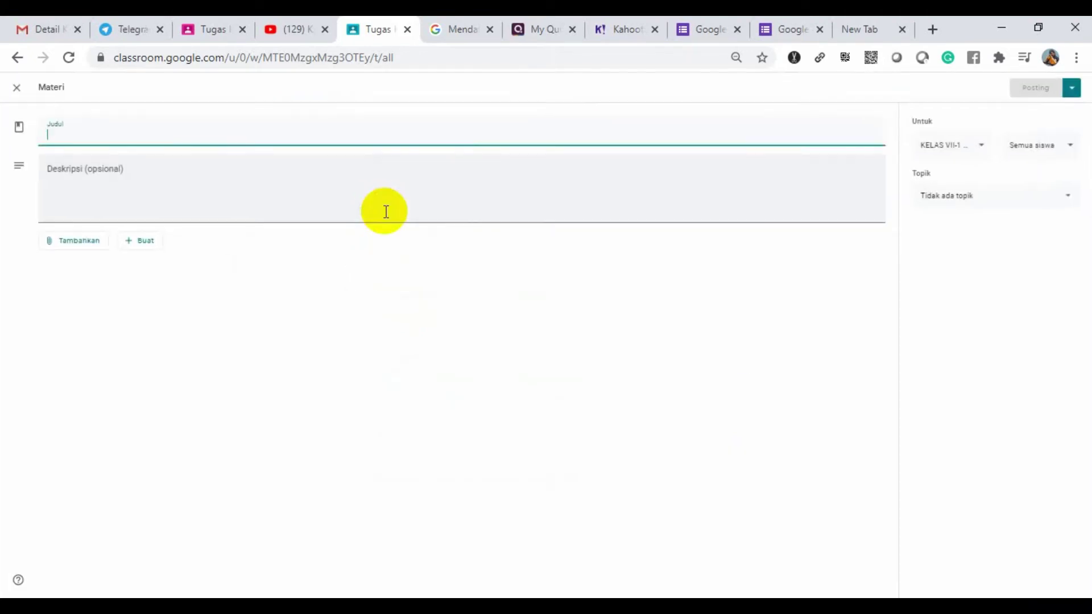
{"action": "type", "text": "B"}
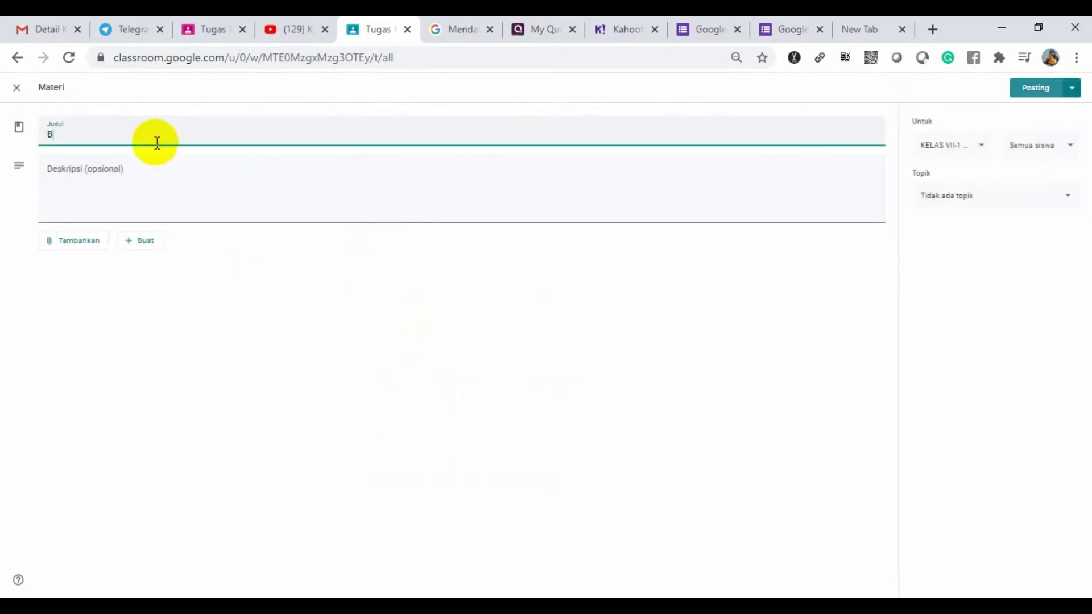
{"action": "type", "text": "ilangan"}
{"action": "left_click", "coordinate": [119, 190]}
{"action": "type", "text": "Pahami ma"}
{"action": "type", "text": "engan baik"}
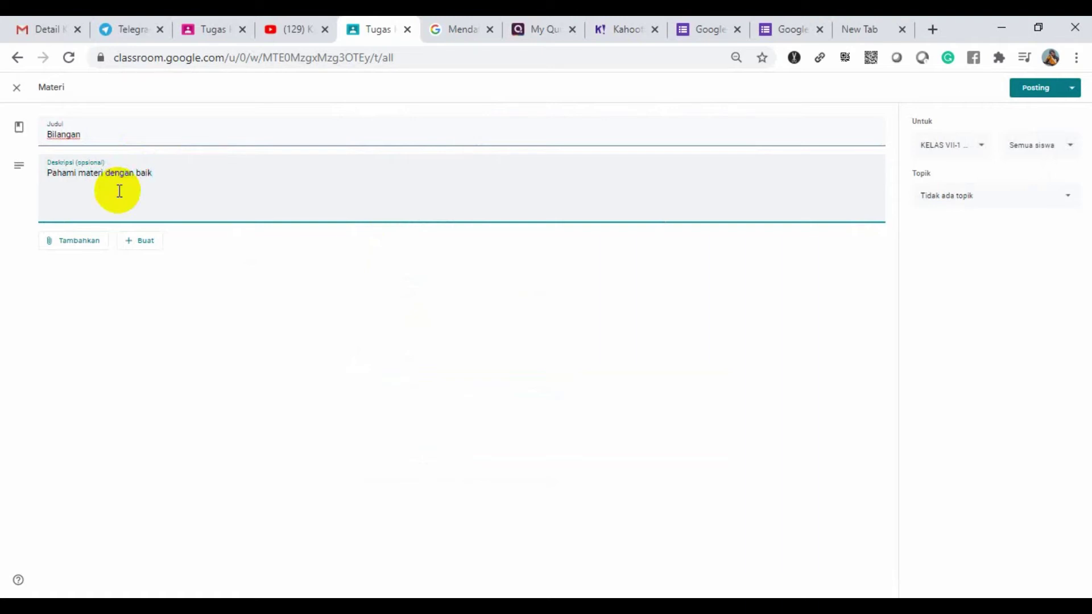
{"action": "type", "text": "!"}
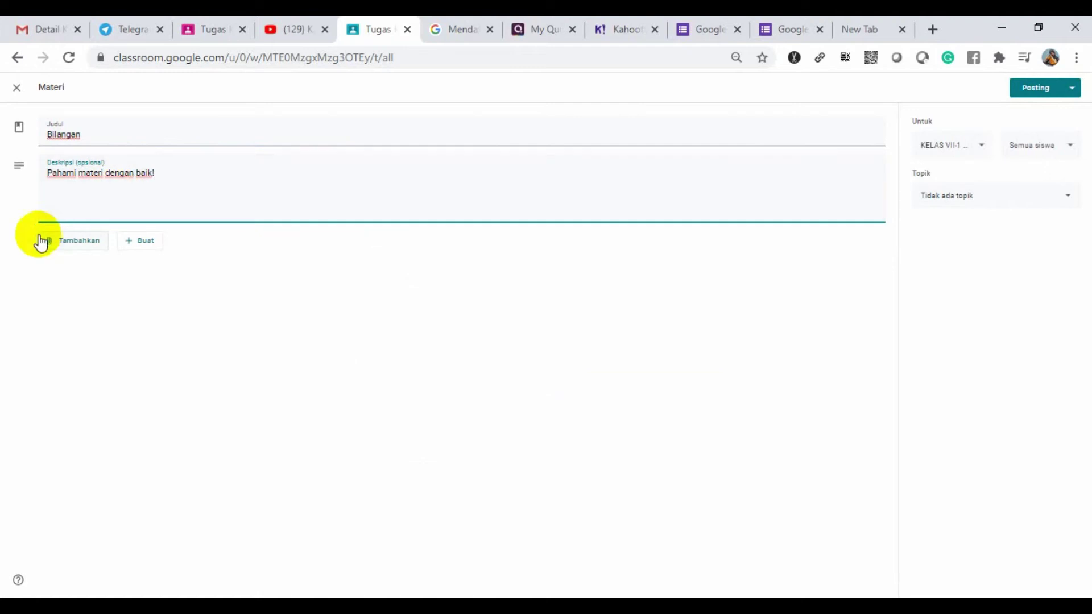
{"action": "left_click", "coordinate": [292, 31]}
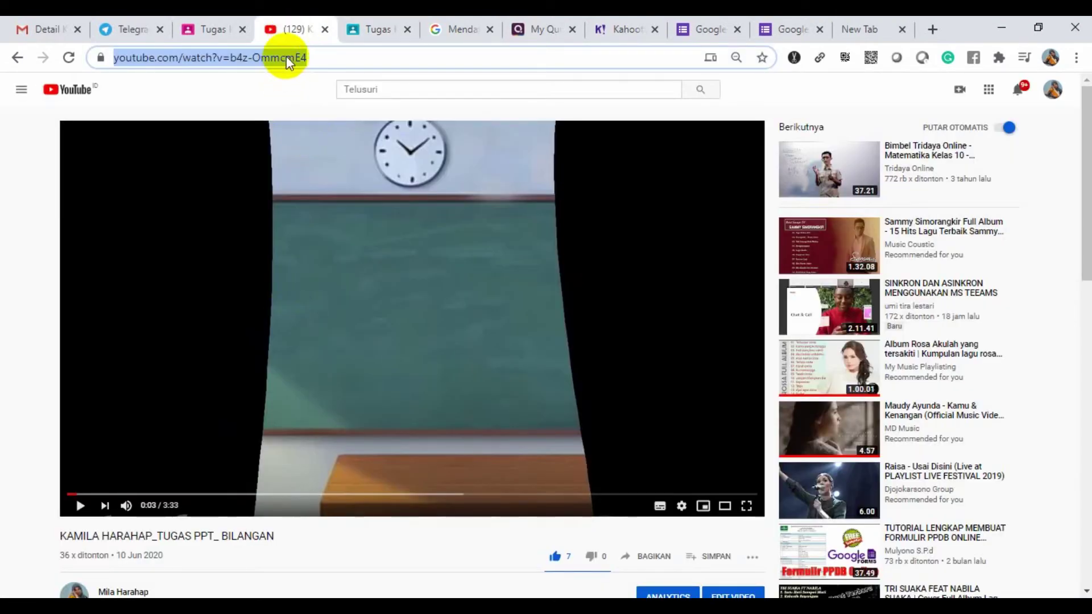
{"action": "left_click", "coordinate": [219, 30]}
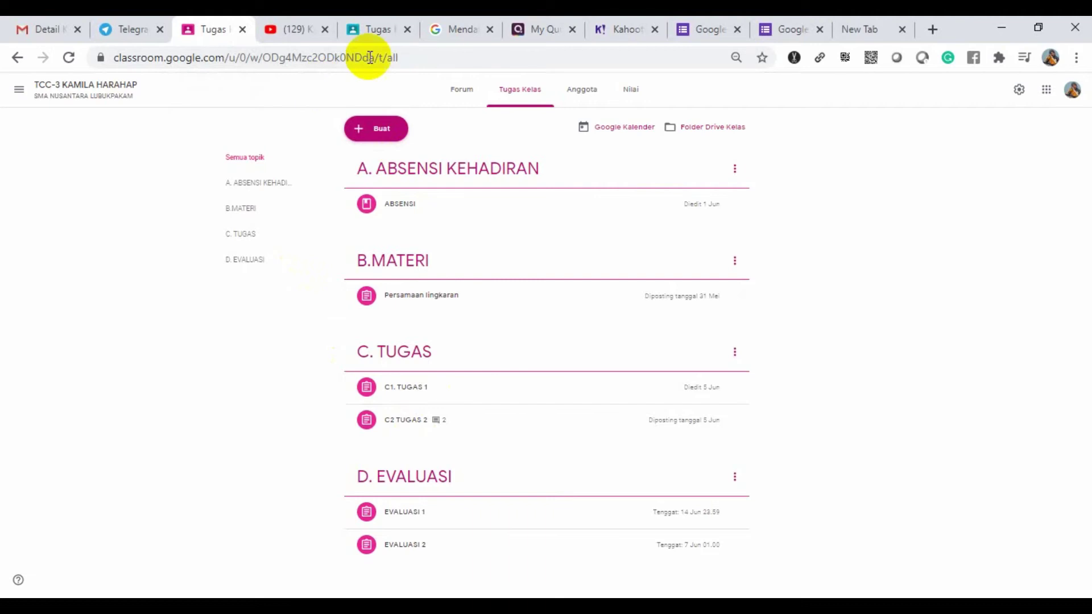
{"action": "left_click", "coordinate": [381, 30]}
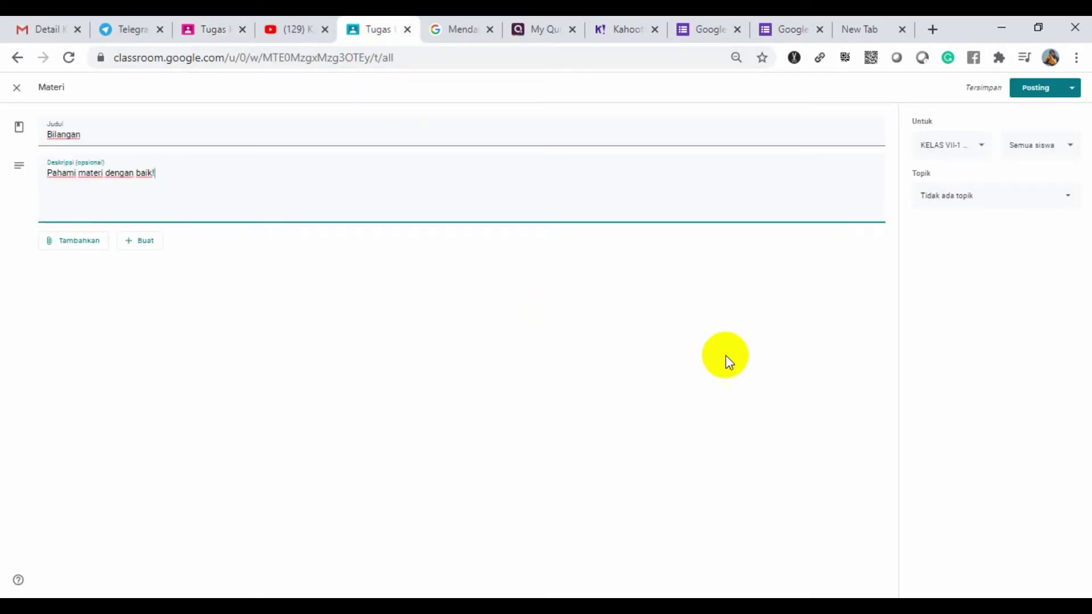
{"action": "left_click", "coordinate": [74, 246]}
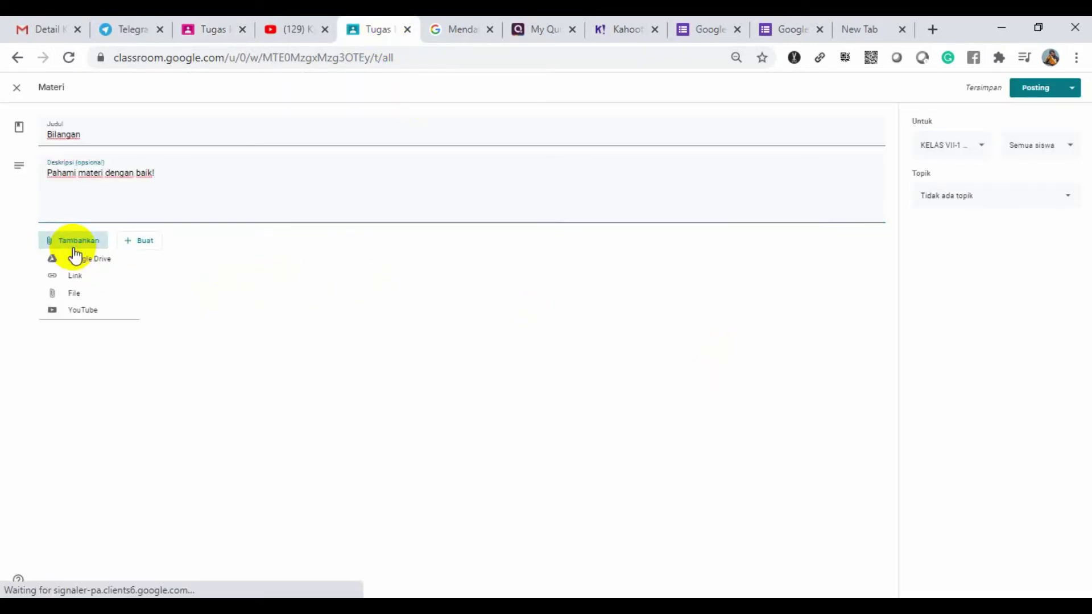
{"action": "left_click", "coordinate": [75, 280]}
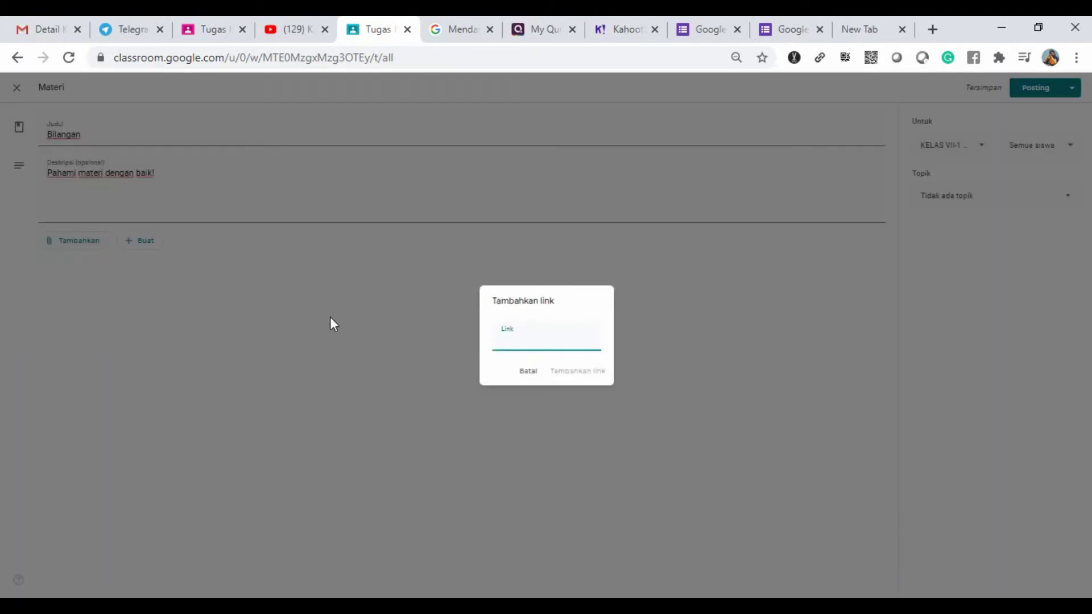
{"action": "left_click", "coordinate": [512, 348]}
{"action": "type", "text": "https://www.youtube.com/watch?v=b4z-OmmcmE4"}
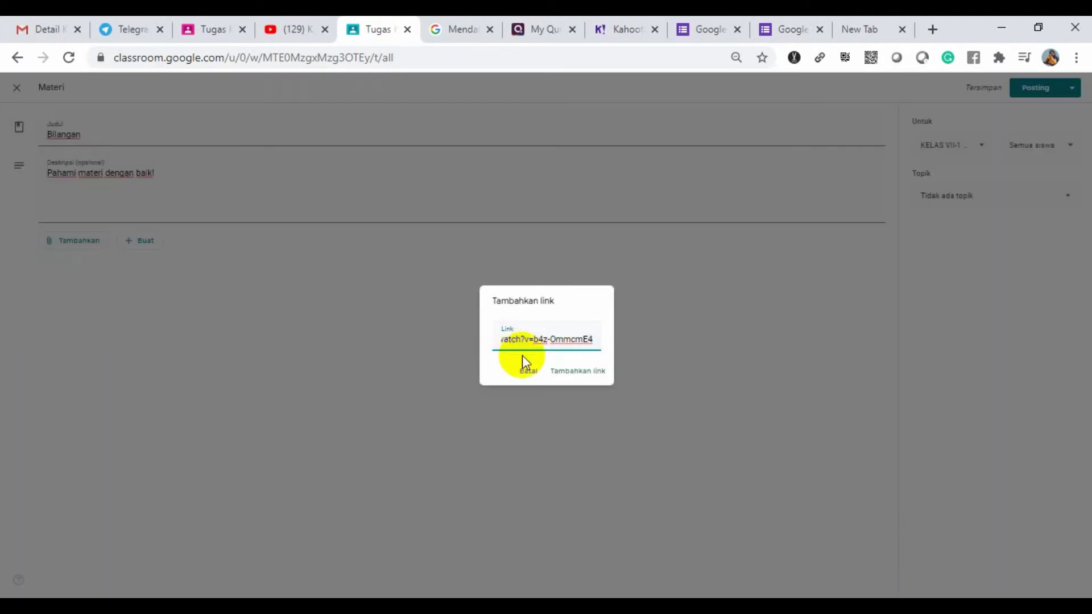
{"action": "left_click", "coordinate": [569, 373]}
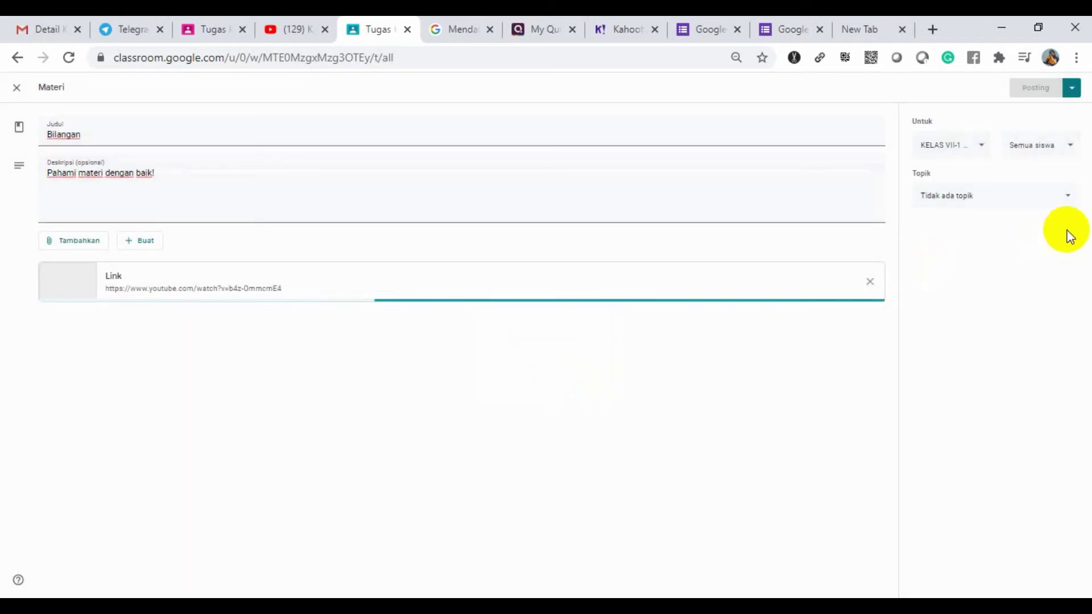
Step: Assign the "Bilangan" material to the topic "B. MATERI" and close it as a draft
{"action": "left_click", "coordinate": [1070, 200]}
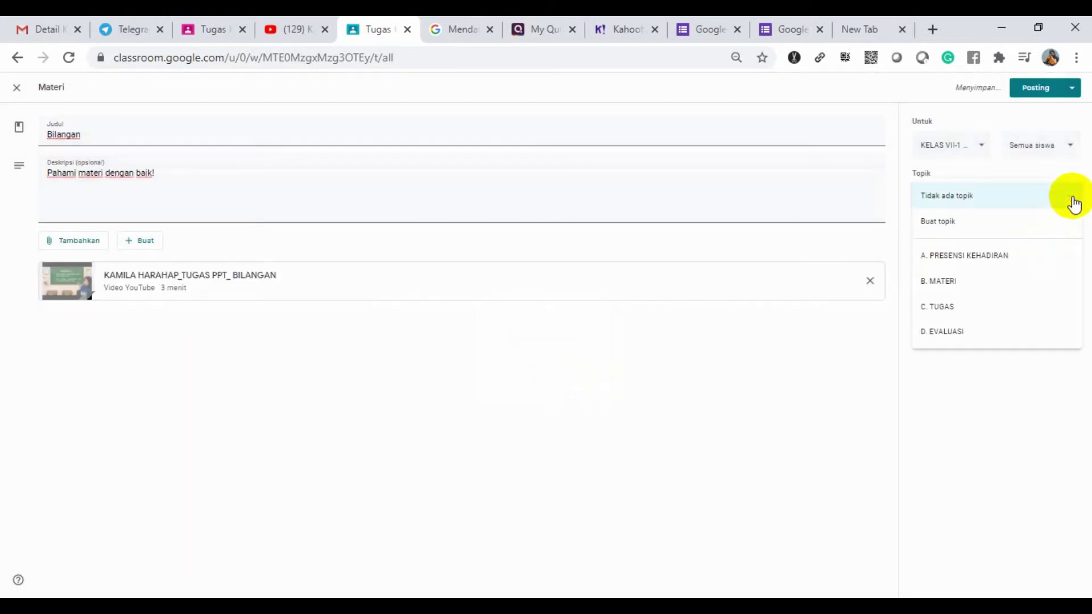
{"action": "left_click", "coordinate": [959, 284]}
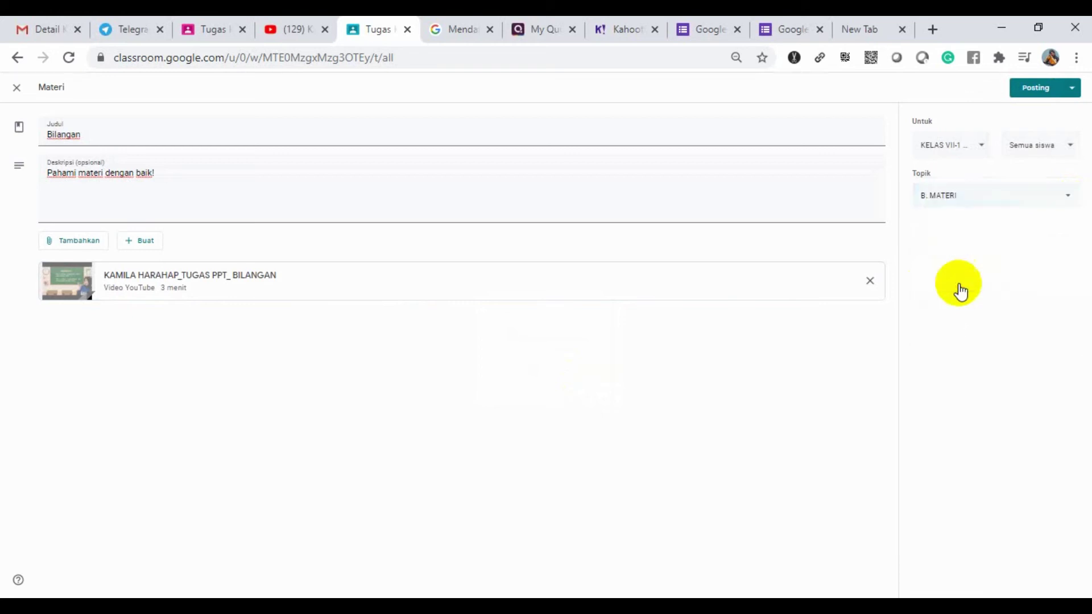
{"action": "left_click", "coordinate": [16, 91]}
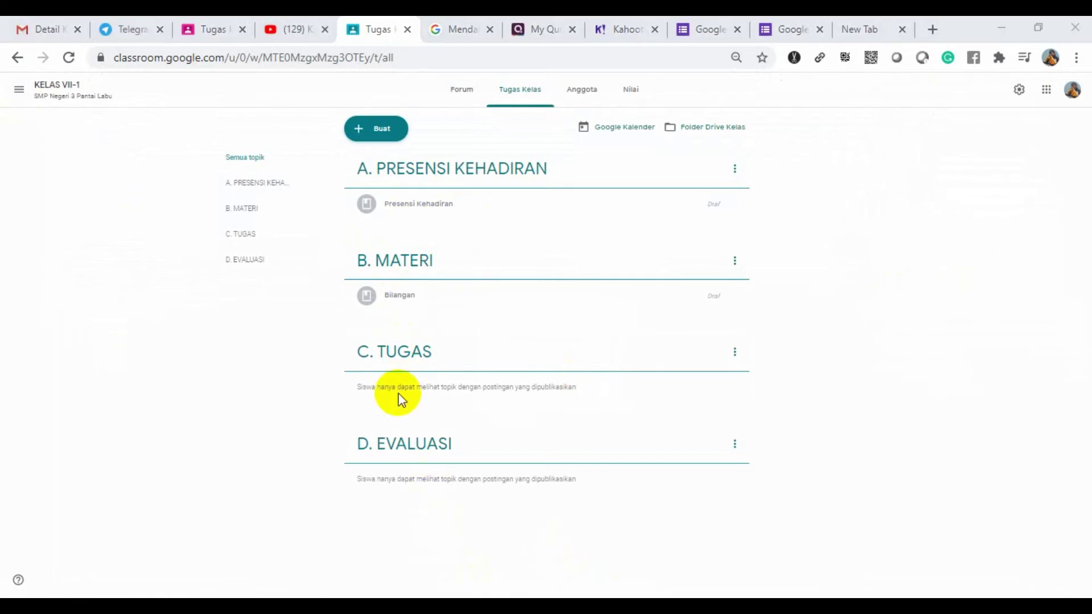
Step: Create a new assignment with the instructions "Pilih jawaban yang terbaik menurut", leaving its title empty
{"action": "left_click", "coordinate": [385, 132]}
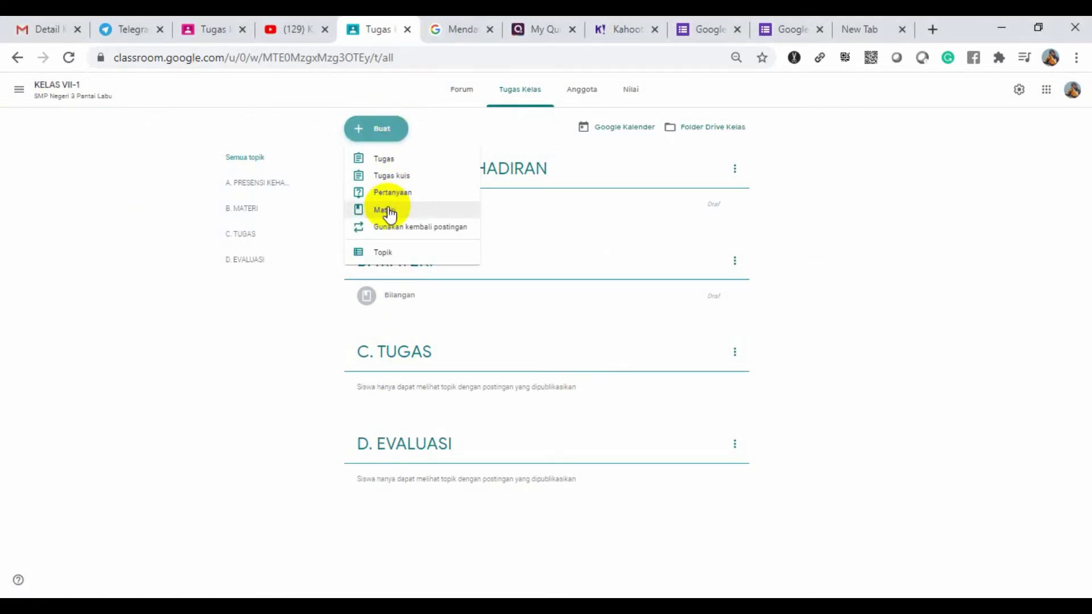
{"action": "left_click", "coordinate": [393, 162]}
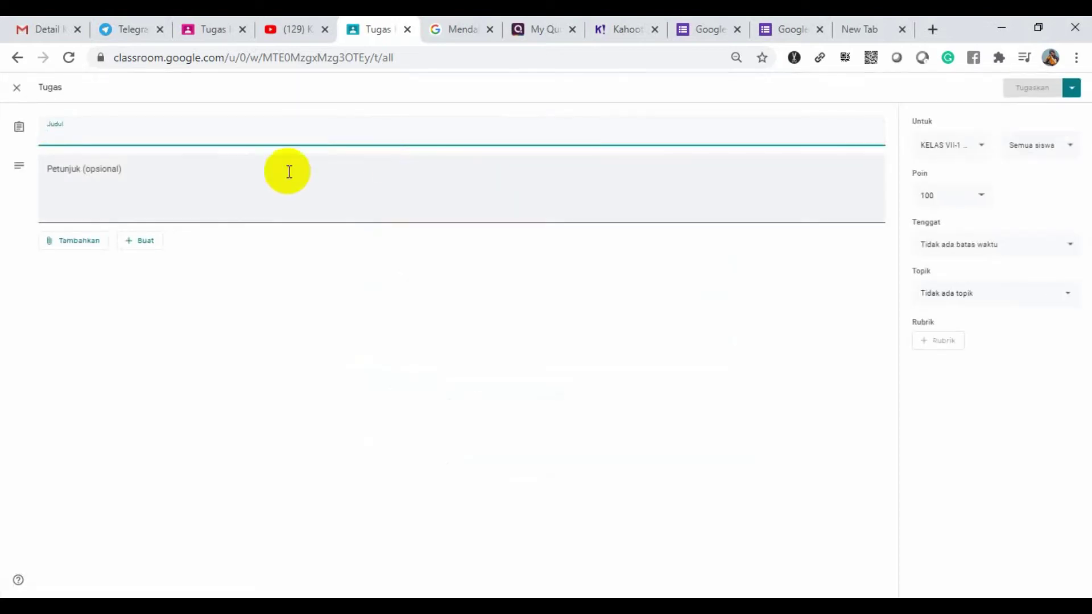
{"action": "left_click", "coordinate": [167, 193]}
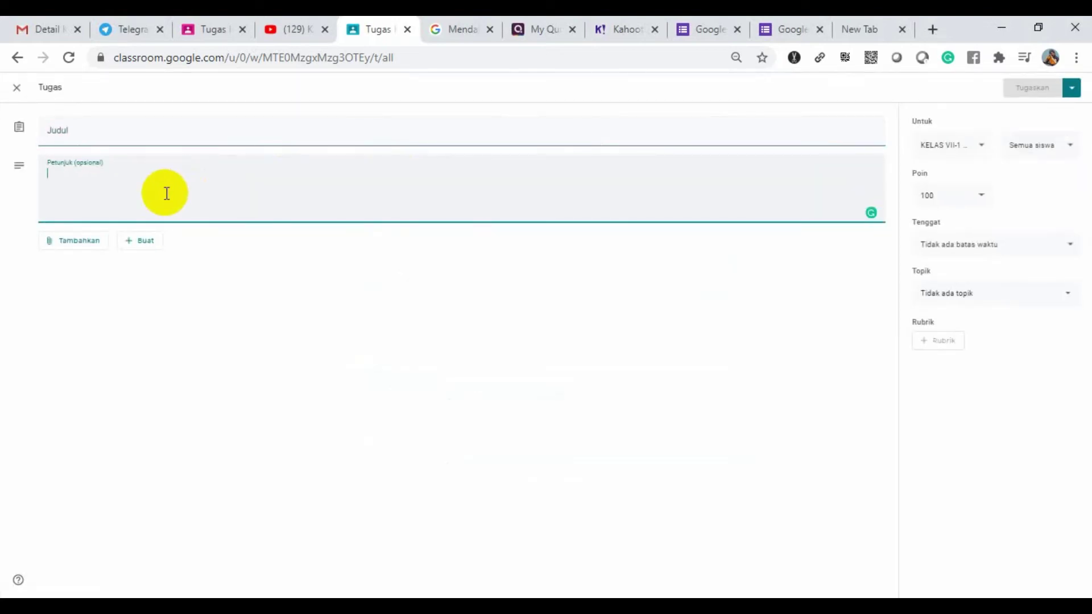
{"action": "type", "text": "Pilih jawaban yang terbai"}
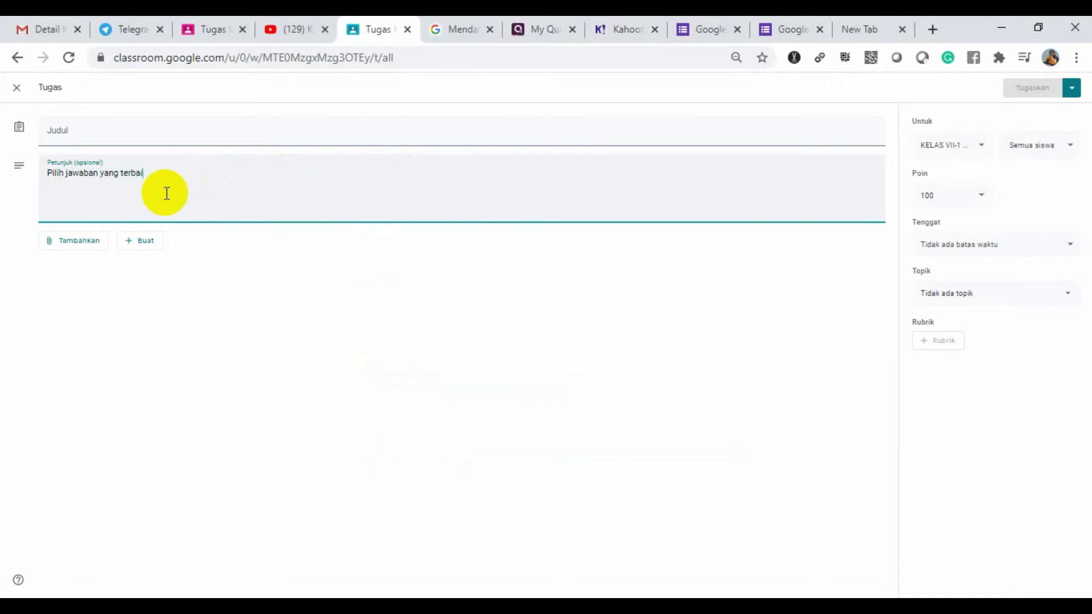
{"action": "type", "text": "k menurut"}
Step: Attach the copied Kahoot challenge link to the assignment and assign it to the topic "C. TUGAS"
{"action": "left_click", "coordinate": [73, 254]}
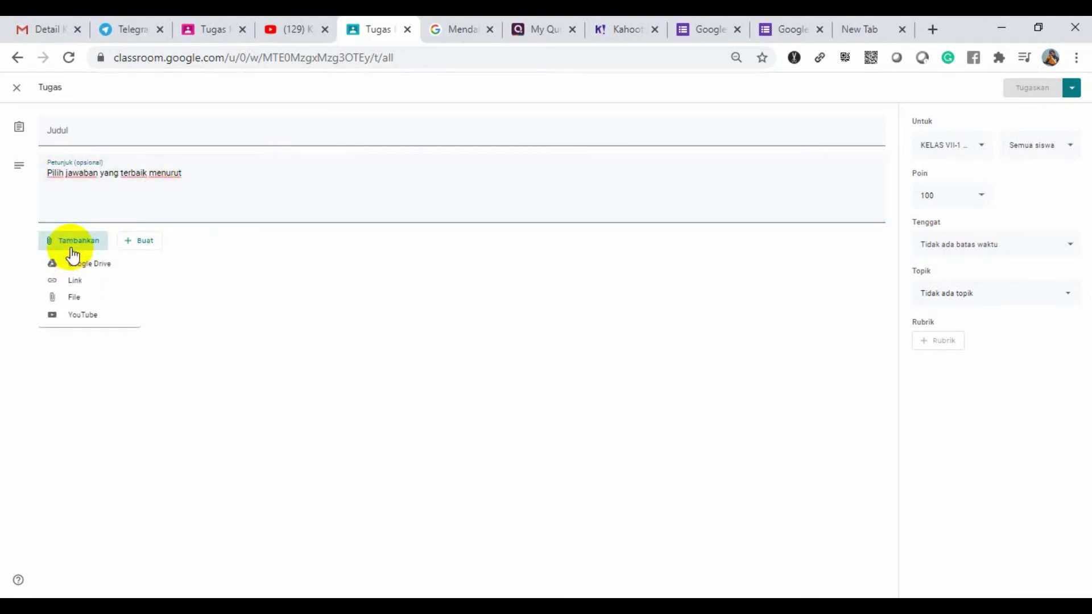
{"action": "left_click", "coordinate": [82, 281]}
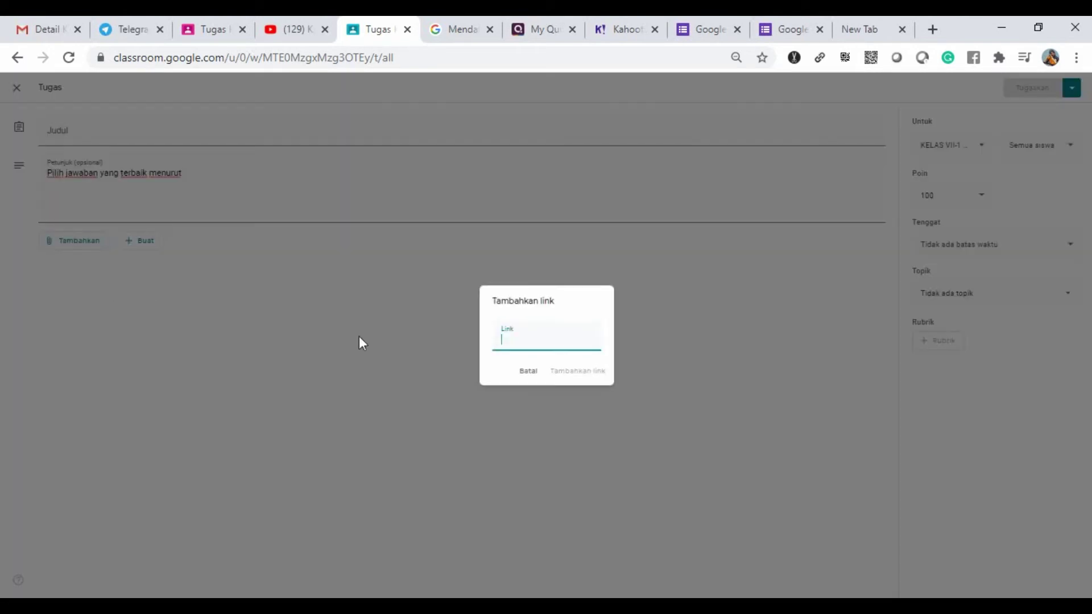
{"action": "key", "text": "ctrl+v"}
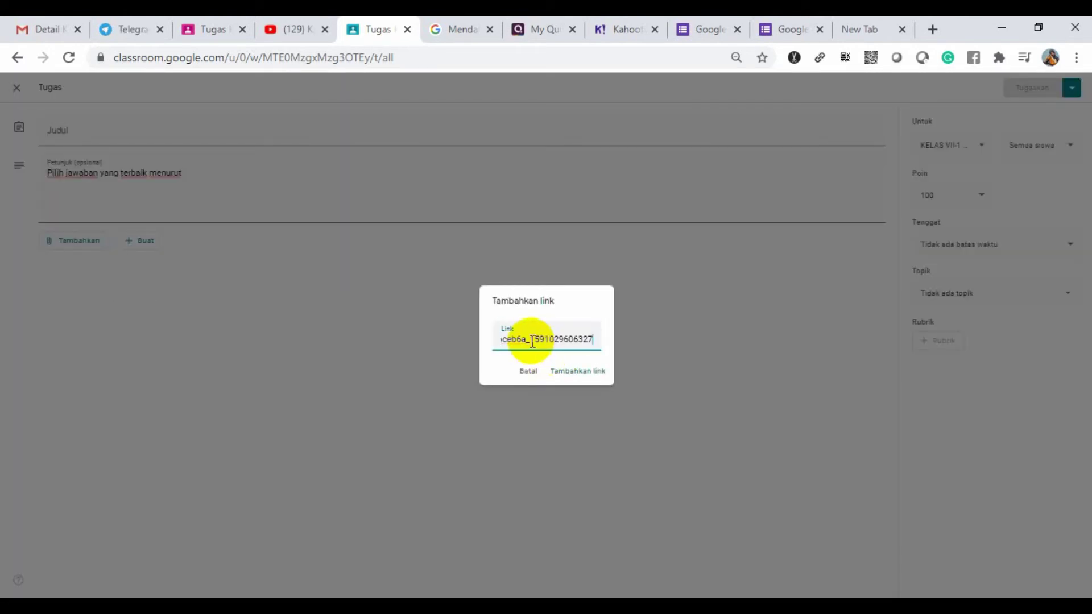
{"action": "left_click", "coordinate": [568, 373]}
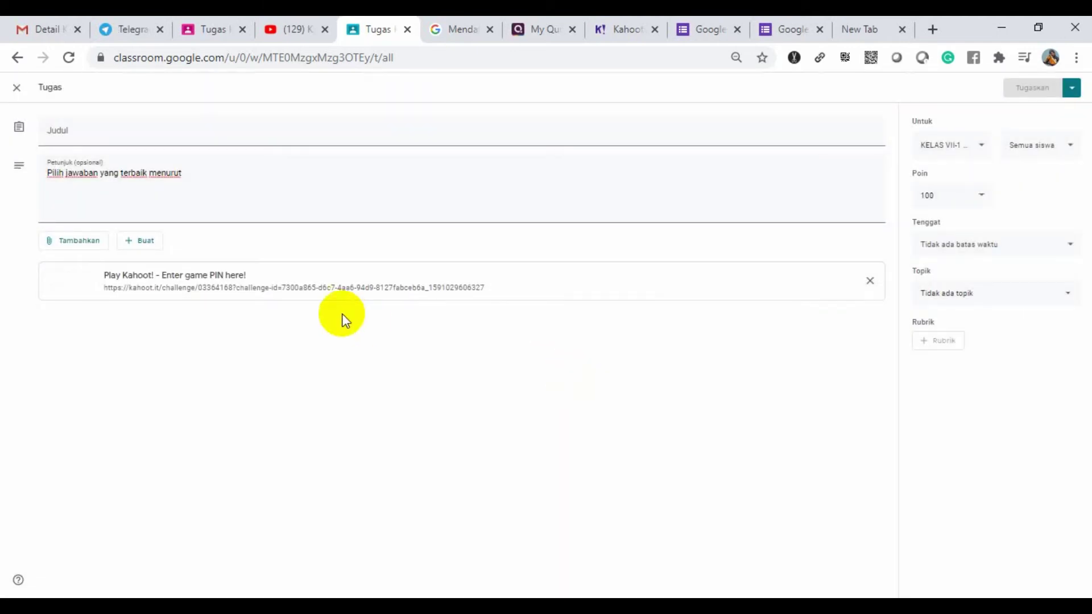
{"action": "left_click", "coordinate": [982, 295]}
{"action": "left_click", "coordinate": [942, 410]}
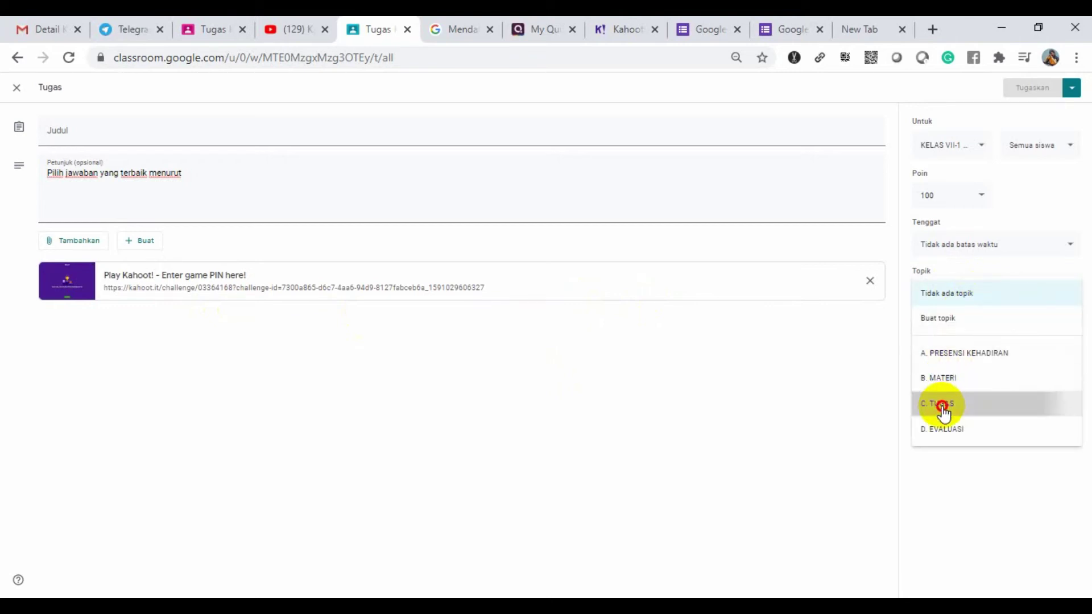
{"action": "left_click", "coordinate": [1066, 249]}
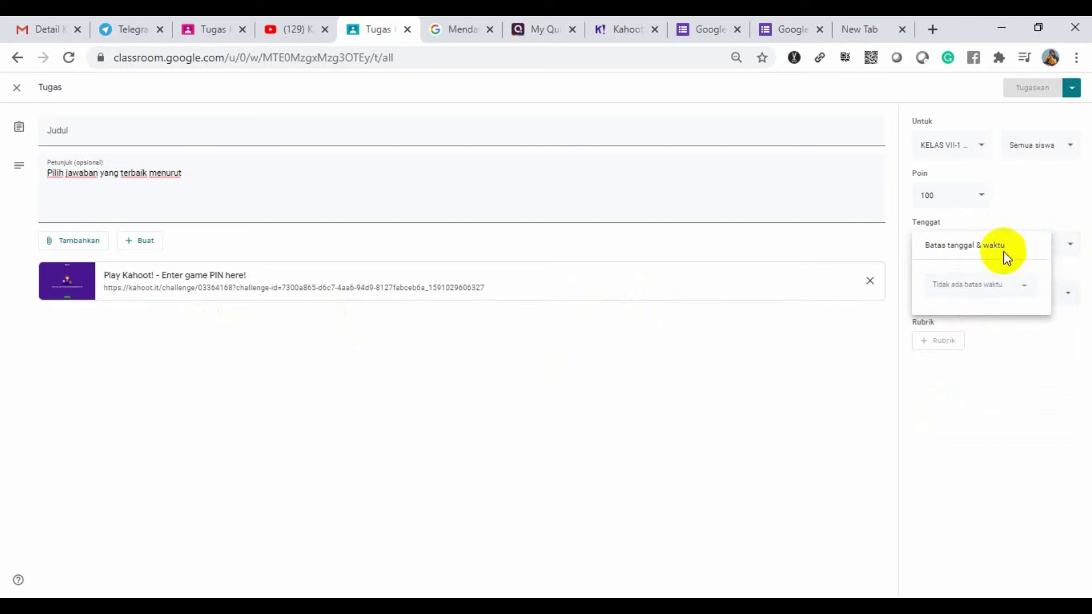
{"action": "left_click", "coordinate": [985, 199]}
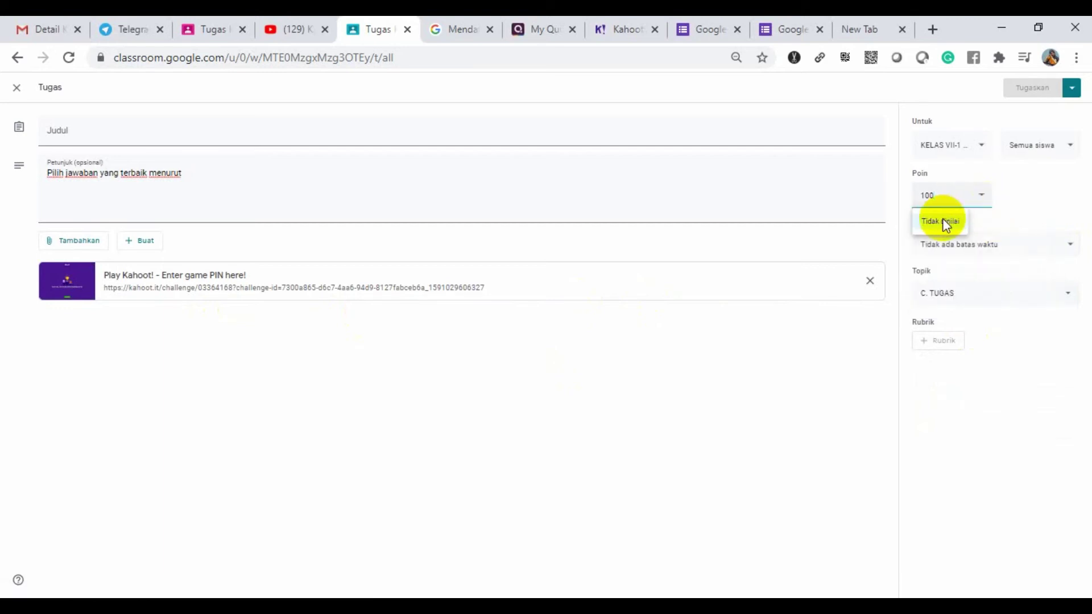
{"action": "left_click", "coordinate": [1052, 176]}
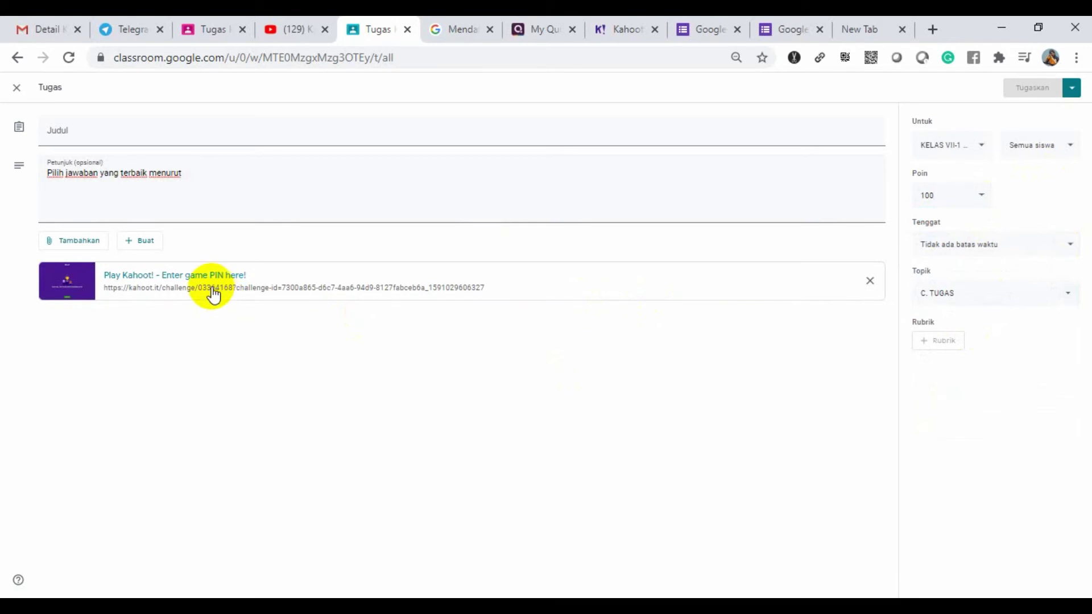
Step: Close the untitled Kahoot assignment without assigning it and return to the class's topic list
{"action": "left_click", "coordinate": [18, 91]}
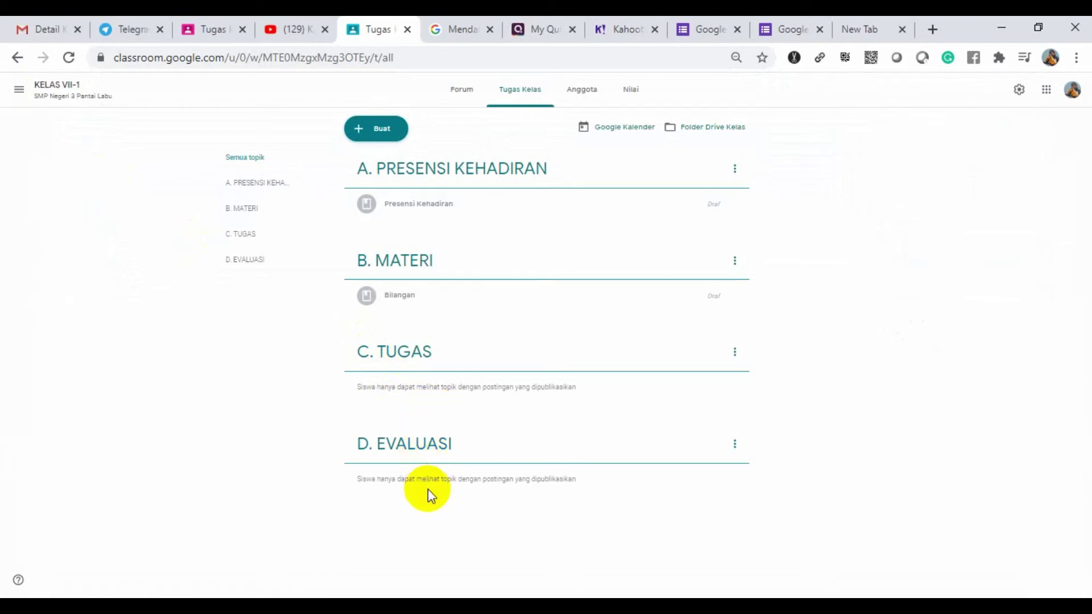
{"action": "left_click", "coordinate": [425, 459]}
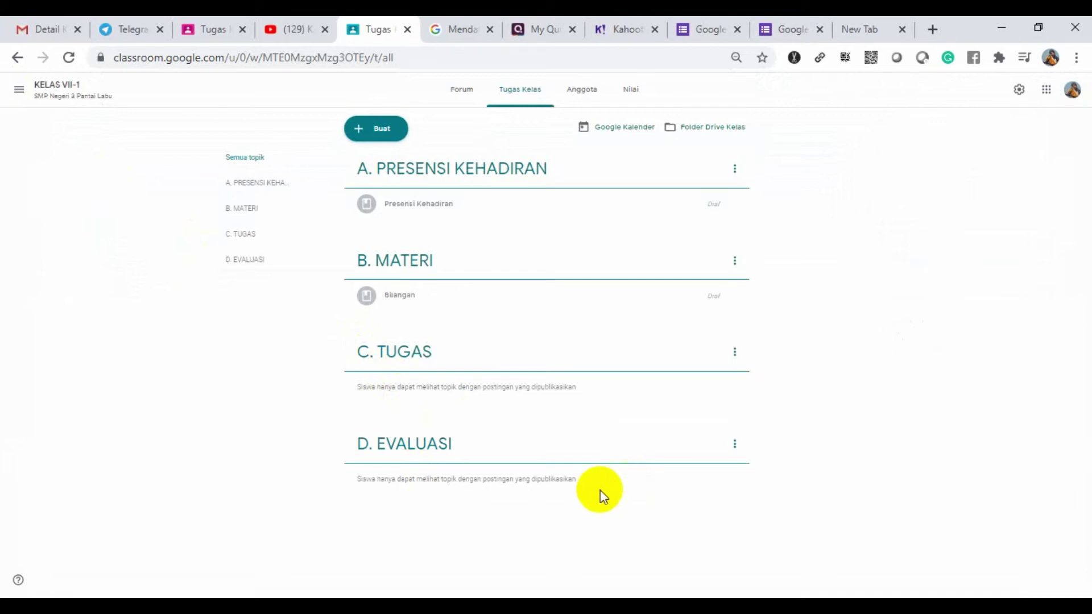
{"action": "left_click", "coordinate": [571, 485]}
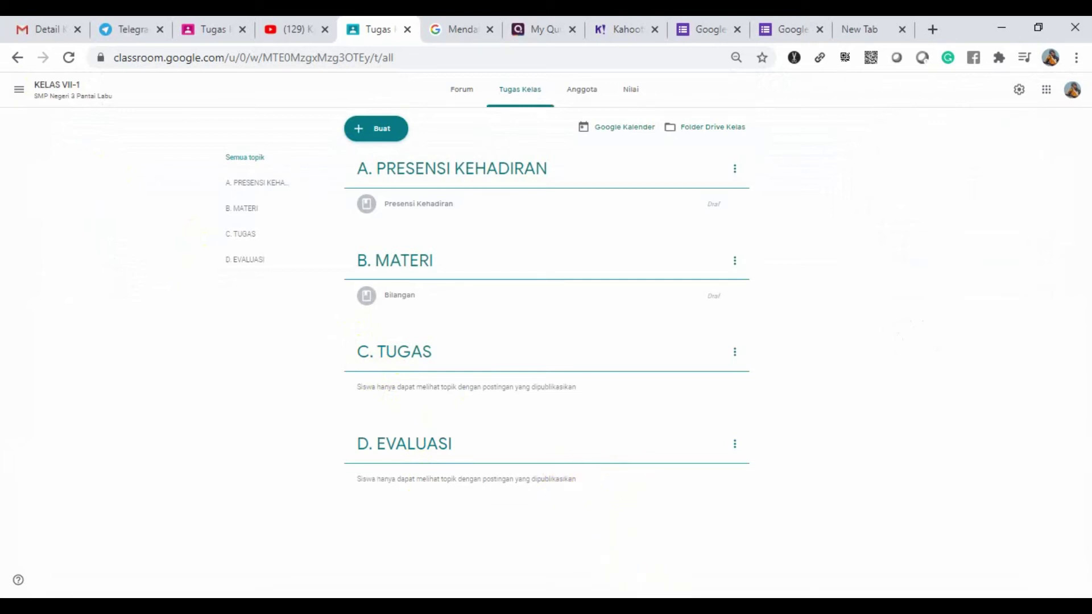
{"action": "left_click", "coordinate": [491, 462]}
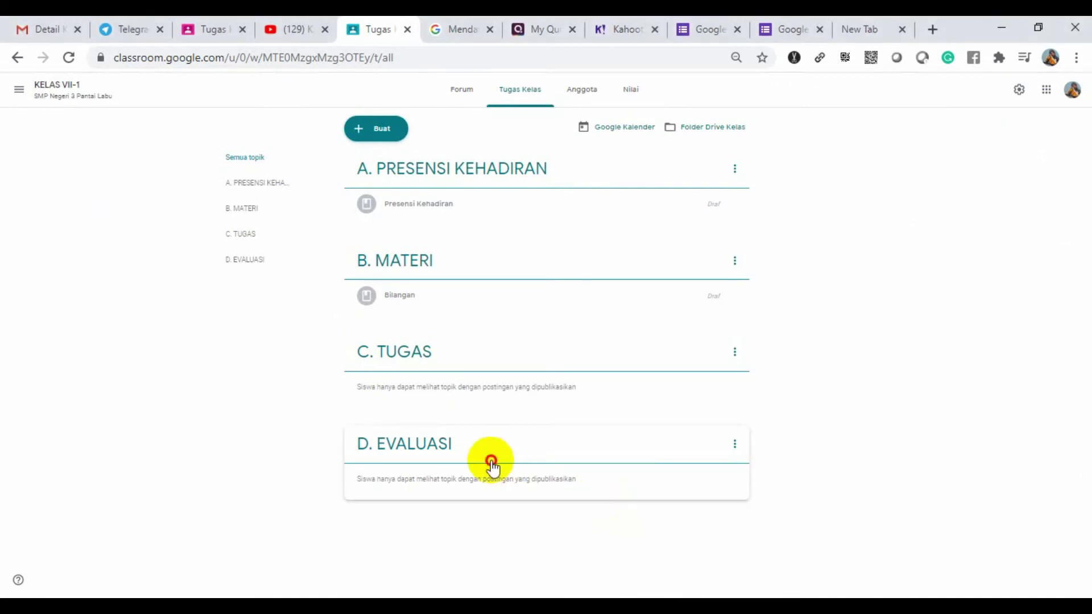
{"action": "left_click", "coordinate": [492, 467]}
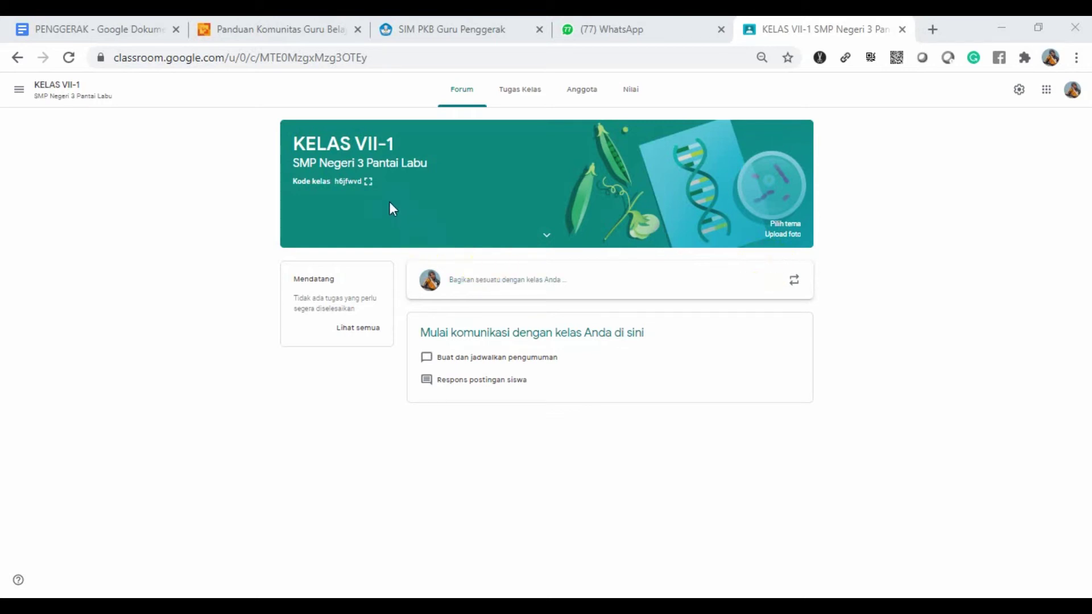
Step: Display the class code enlarged, and view the student invitation form from the class member list without inviting anyone
{"action": "left_click", "coordinate": [370, 183]}
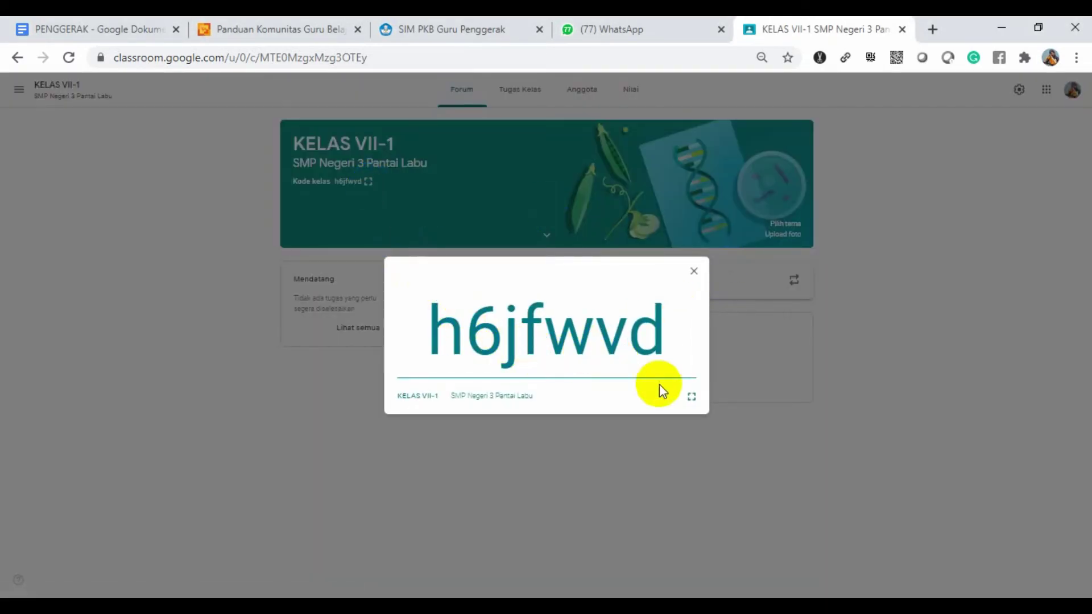
{"action": "left_click", "coordinate": [694, 279]}
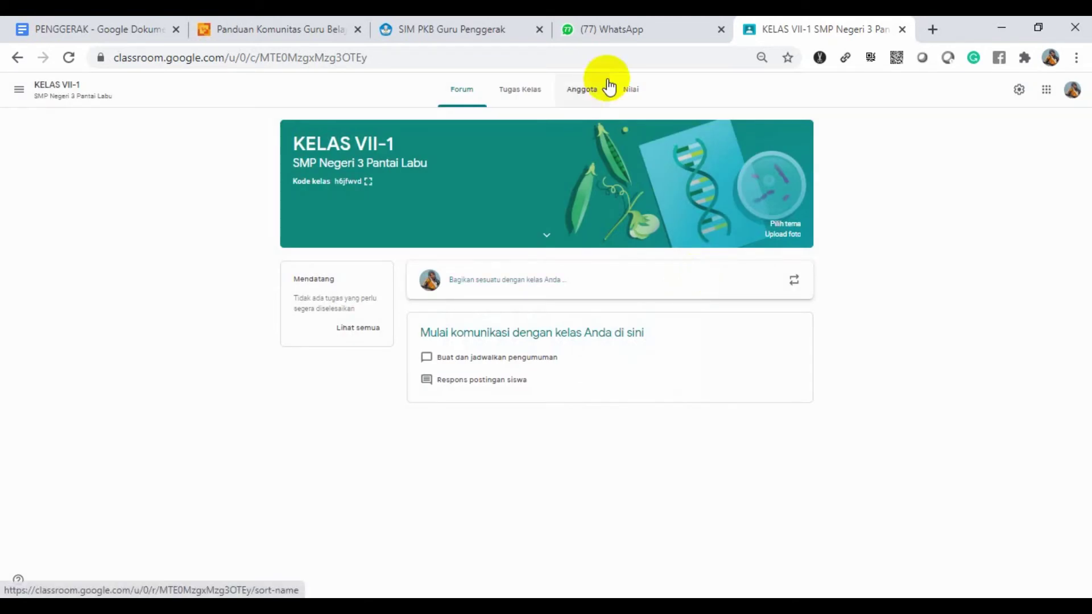
{"action": "left_click", "coordinate": [584, 98]}
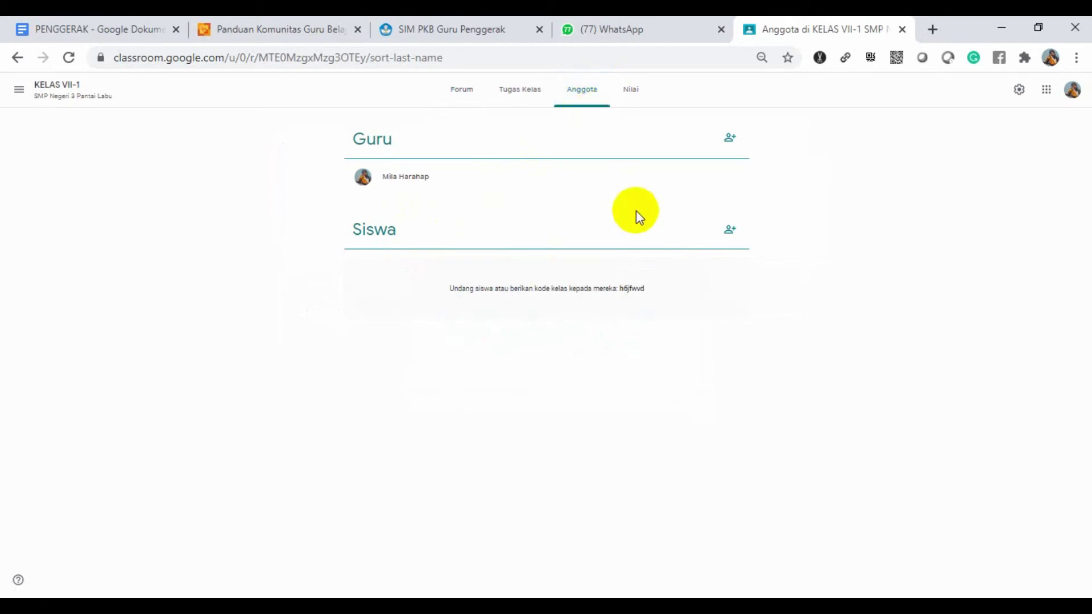
{"action": "left_click", "coordinate": [732, 229]}
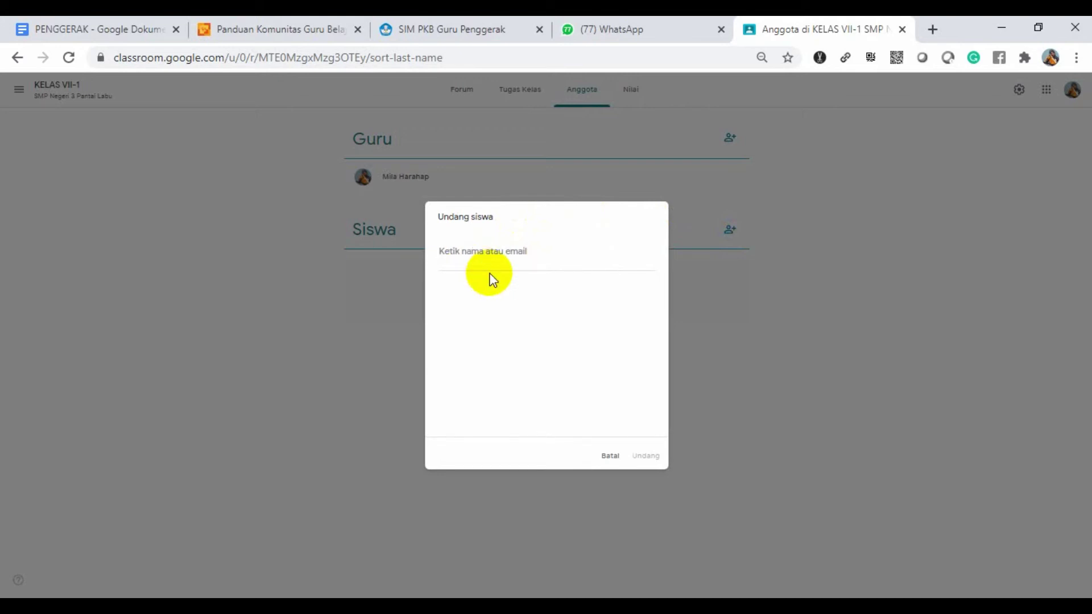
{"action": "left_click", "coordinate": [606, 453]}
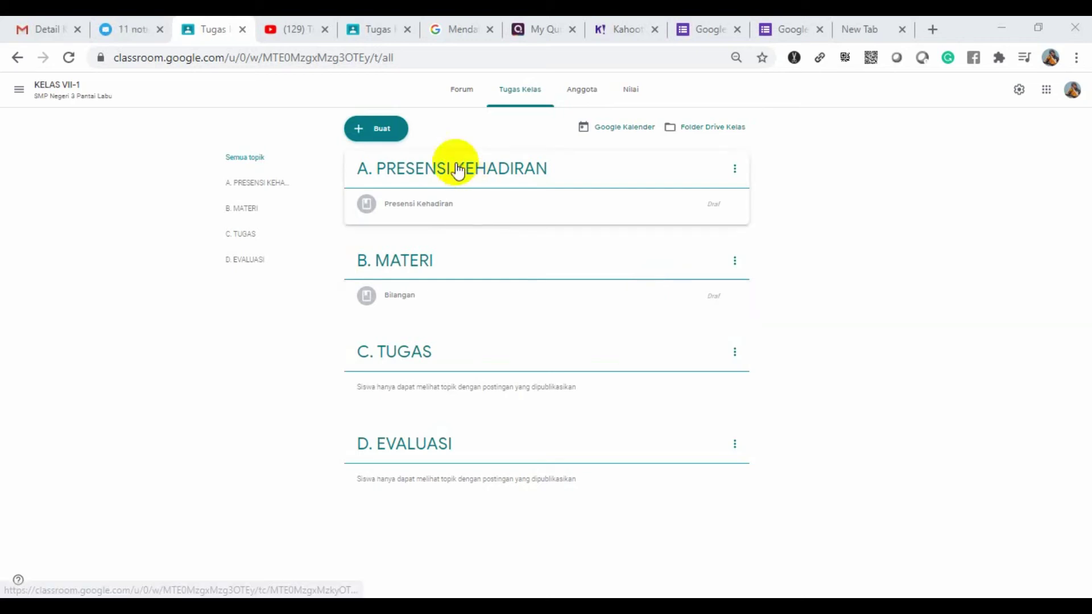
Step: Create a new material titled "Bilangan" with the description "Pelajari dengan sebaiknya"
{"action": "left_click", "coordinate": [388, 136]}
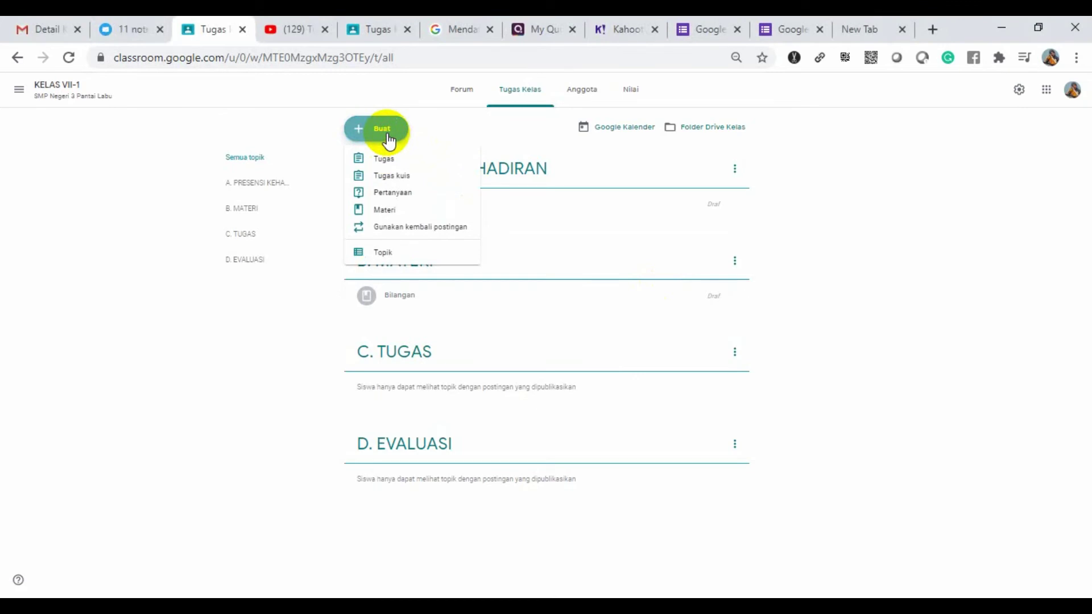
{"action": "left_click", "coordinate": [368, 211]}
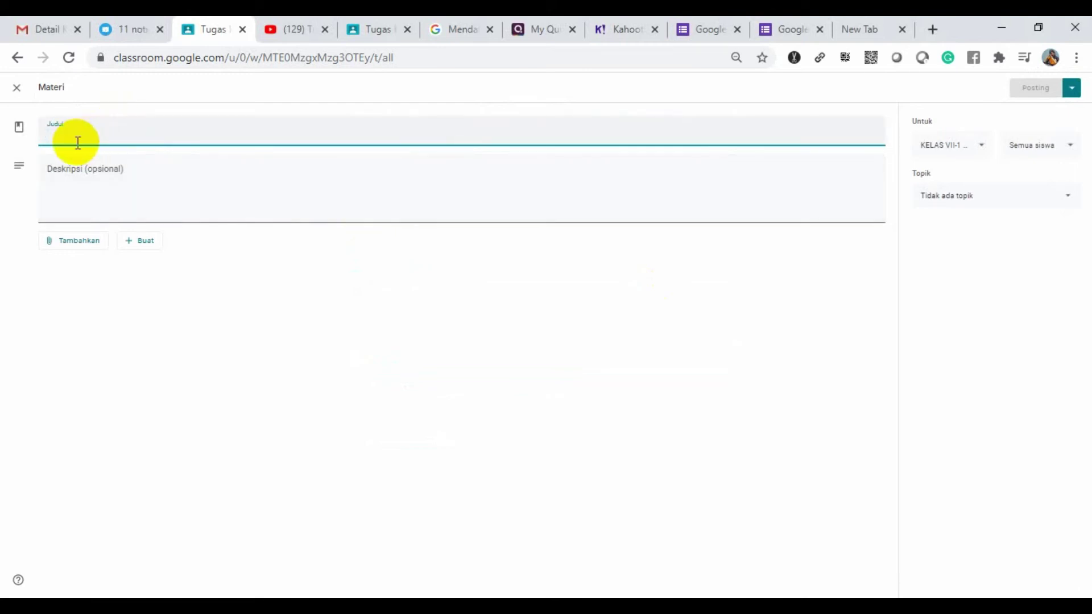
{"action": "type", "text": "Bilangan"}
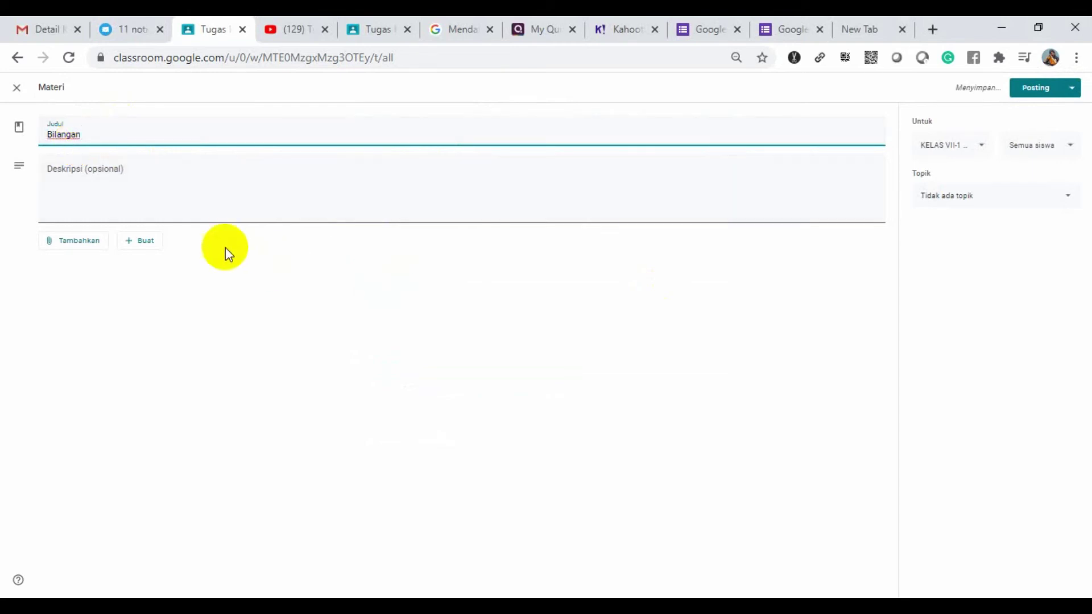
{"action": "left_click", "coordinate": [173, 215]}
{"action": "type", "text": "Pe"}
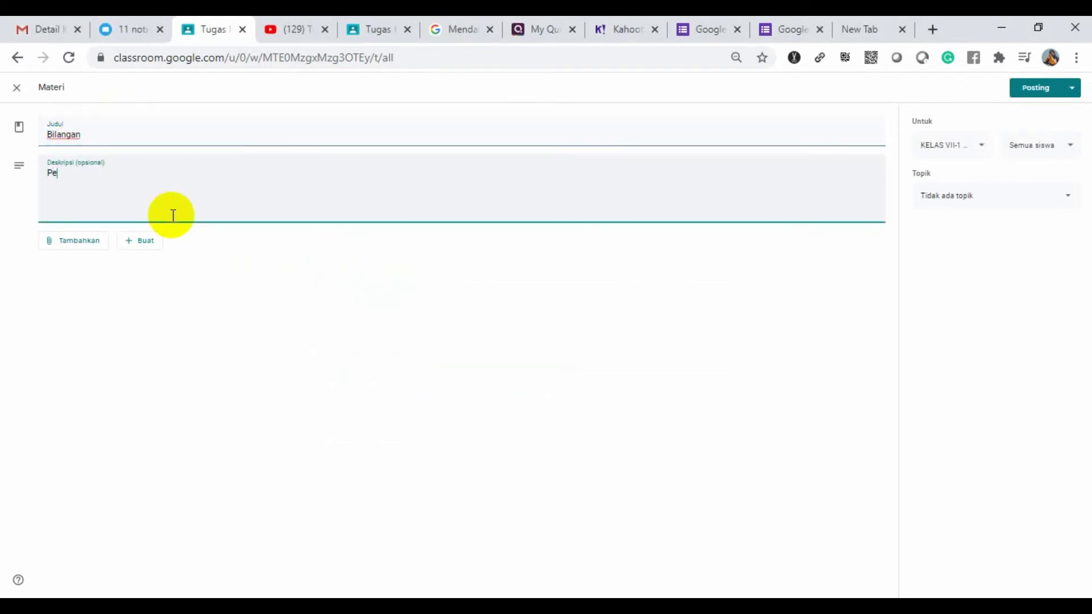
{"action": "type", "text": "la"}
{"action": "key", "text": "BackSpace"}
{"action": "type", "text": "lajari dengan sebaiknya"}
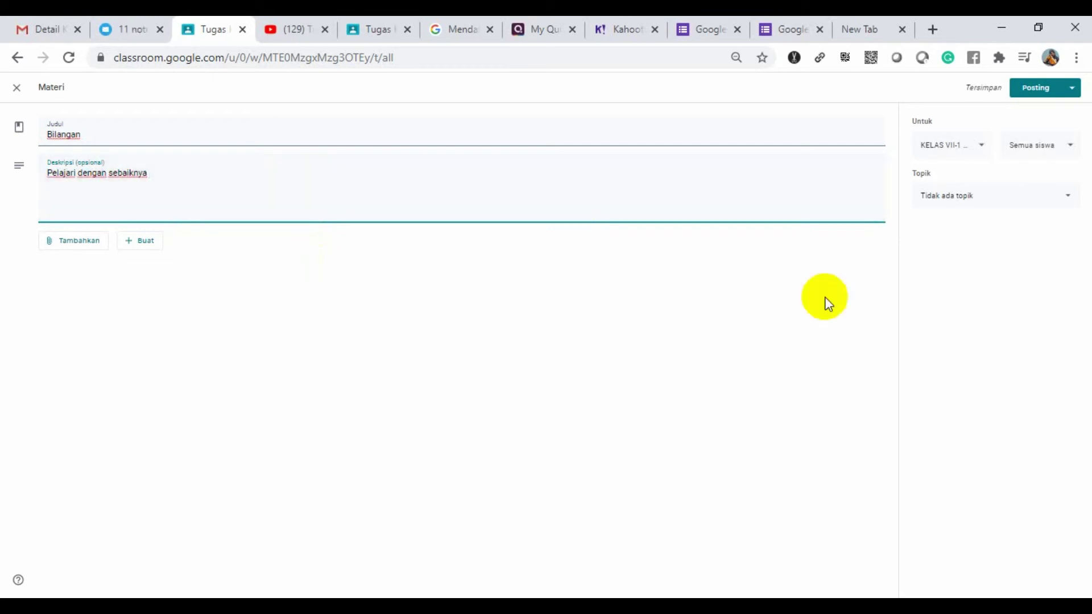
Step: Assign the new "Bilangan" material to the topic "B. MATERI" and save it as a draft
{"action": "left_click", "coordinate": [1067, 203]}
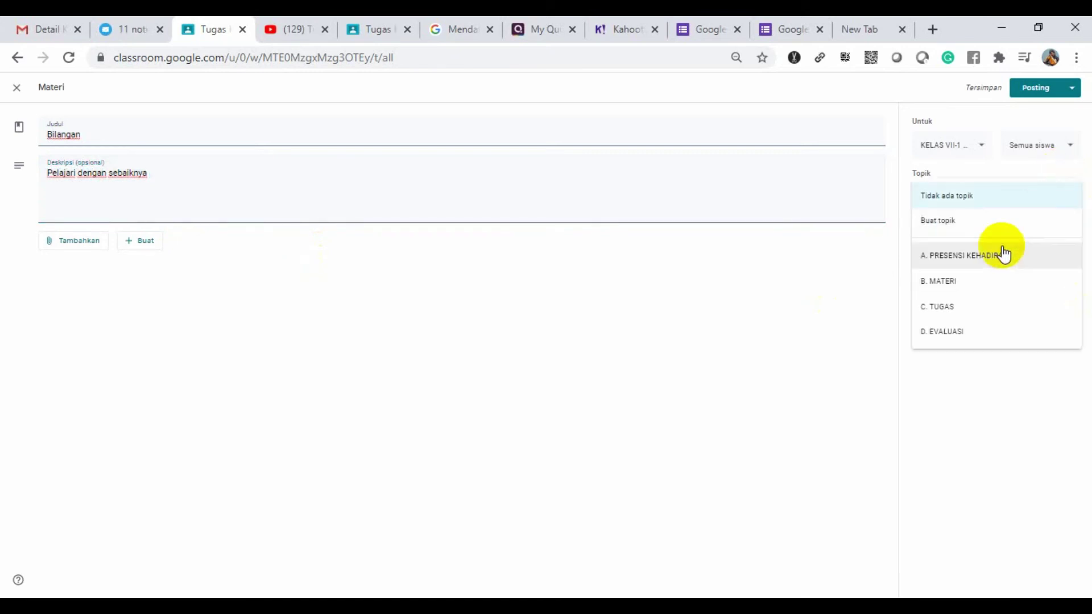
{"action": "left_click", "coordinate": [982, 281]}
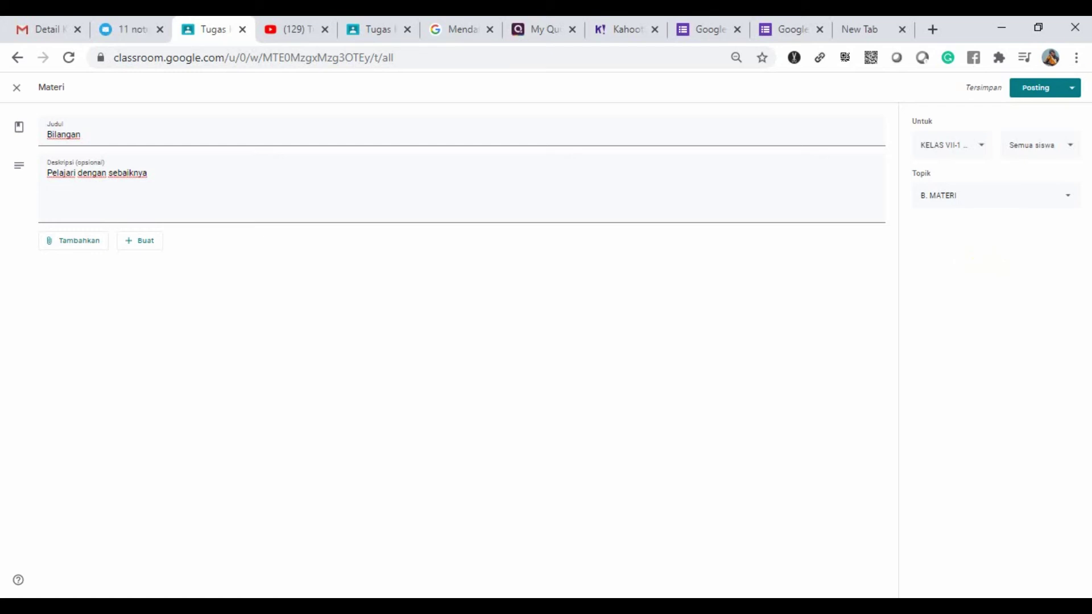
{"action": "left_click", "coordinate": [1074, 88]}
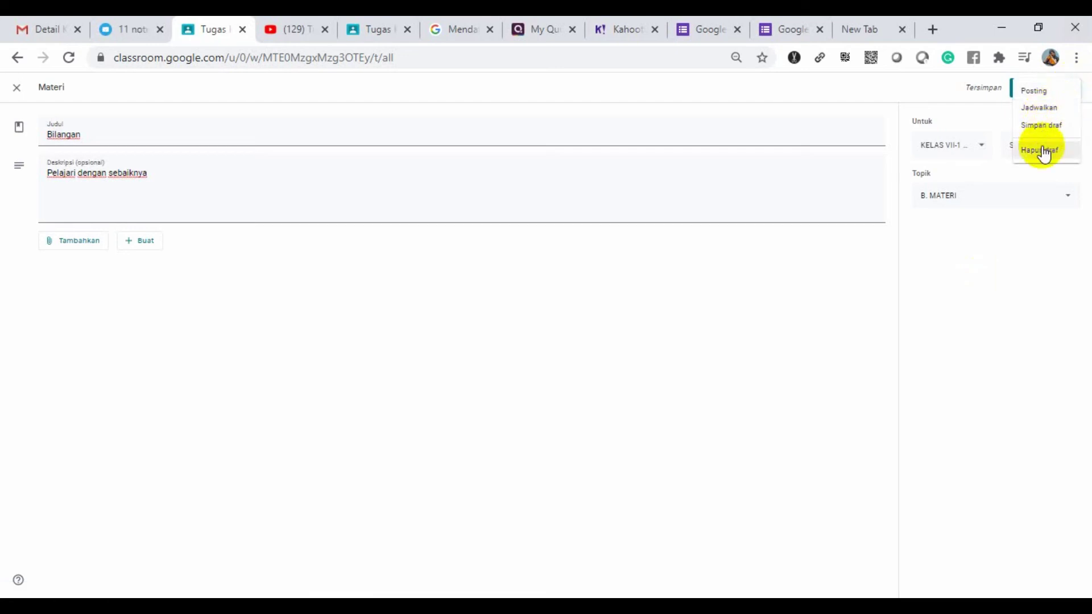
{"action": "left_click", "coordinate": [1046, 124]}
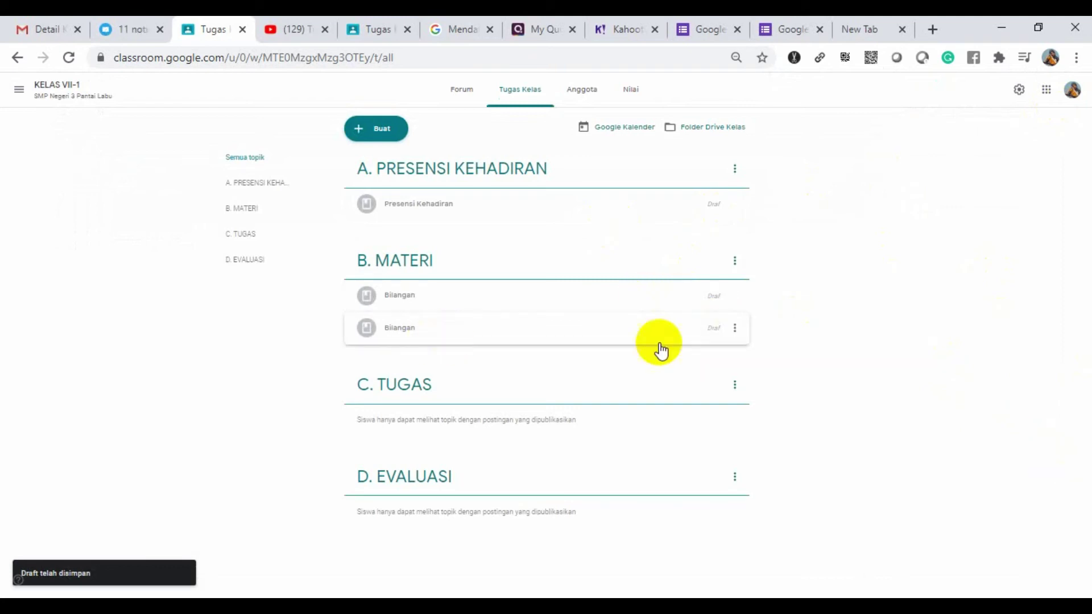
Step: Preview both "Bilangan" drafts under "B. MATERI" and review the topic choices of the one described "Pelajari dengan sebaiknya"
{"action": "left_click", "coordinate": [583, 335]}
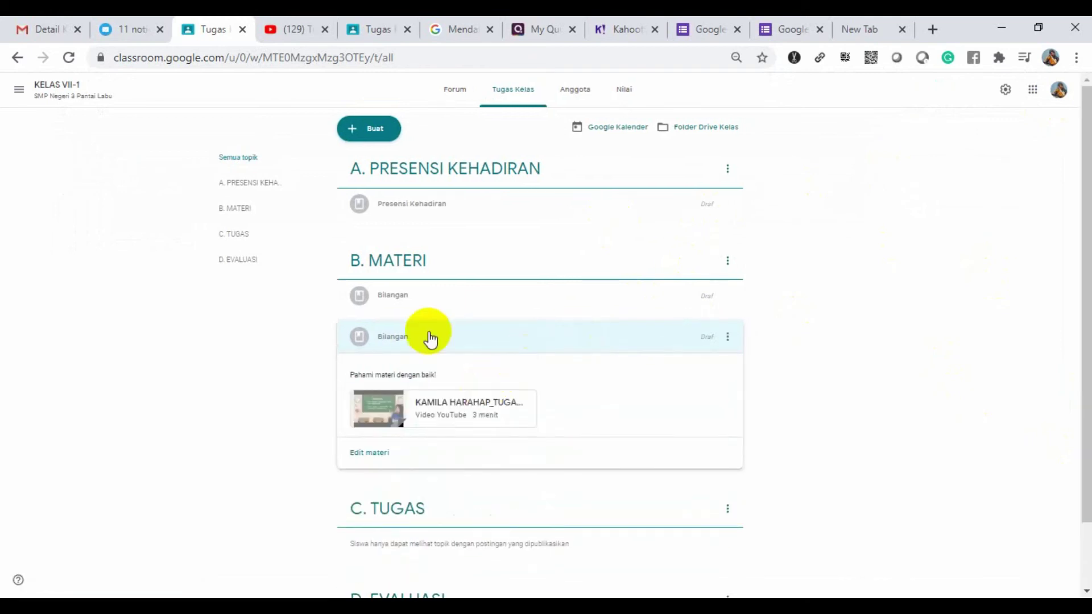
{"action": "left_click", "coordinate": [420, 300]}
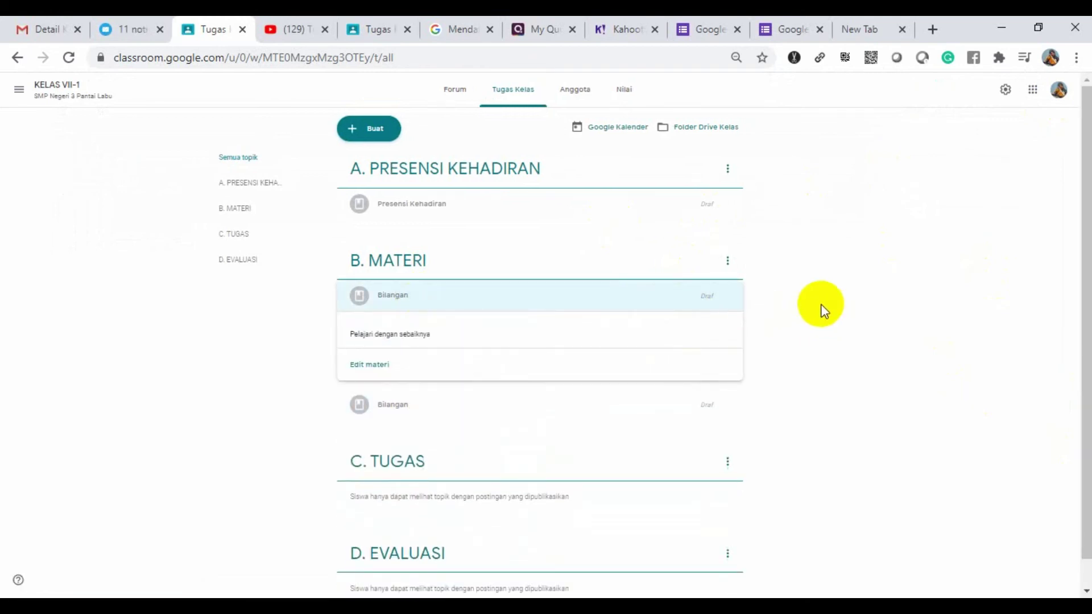
{"action": "left_click", "coordinate": [727, 297]}
{"action": "left_click", "coordinate": [702, 322]}
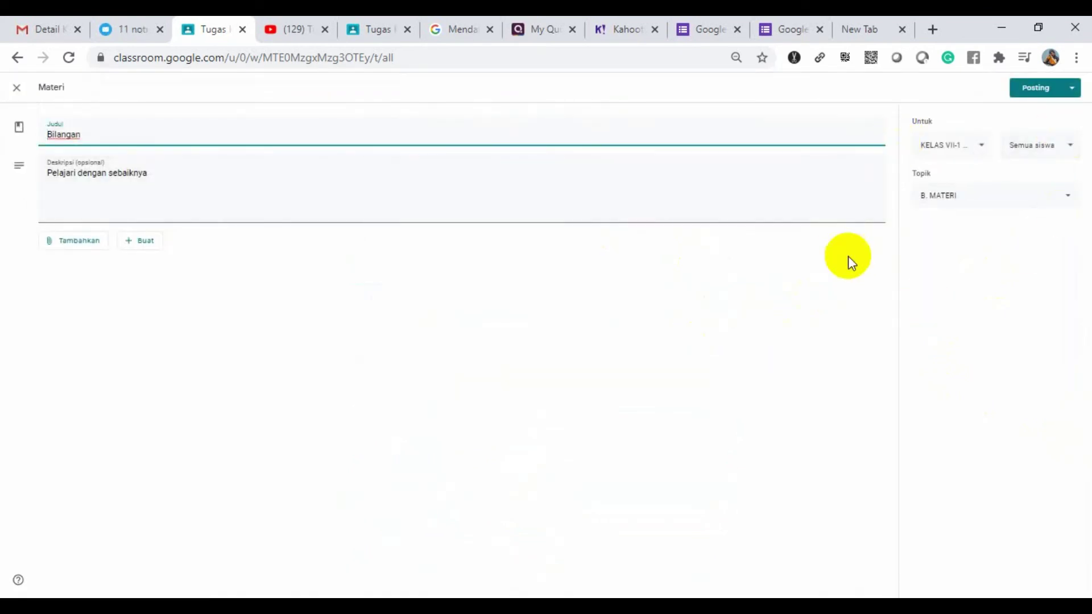
{"action": "left_click", "coordinate": [1070, 198]}
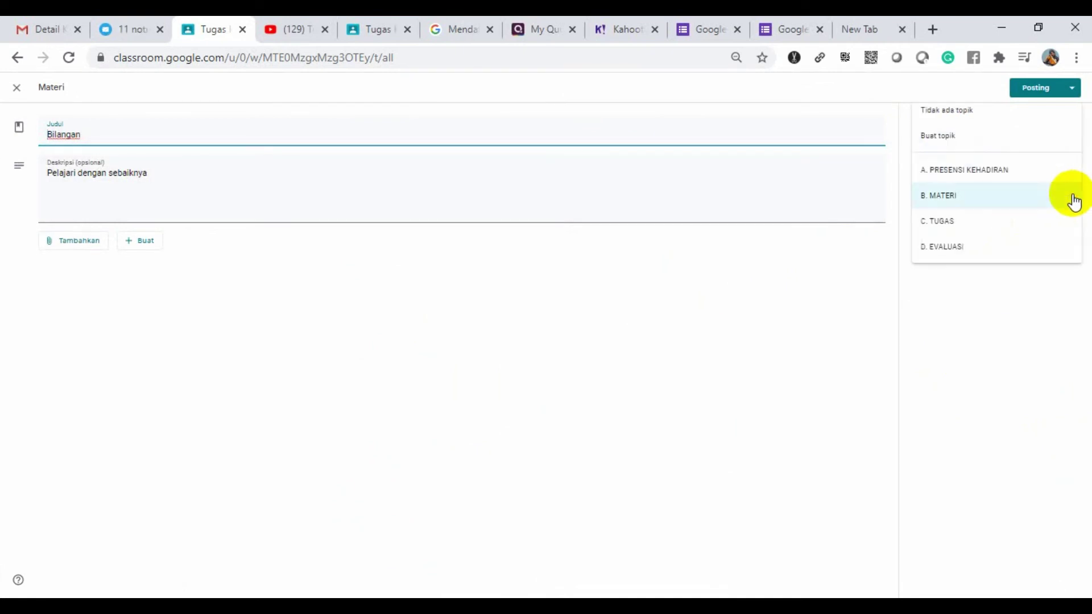
{"action": "left_click", "coordinate": [1073, 200]}
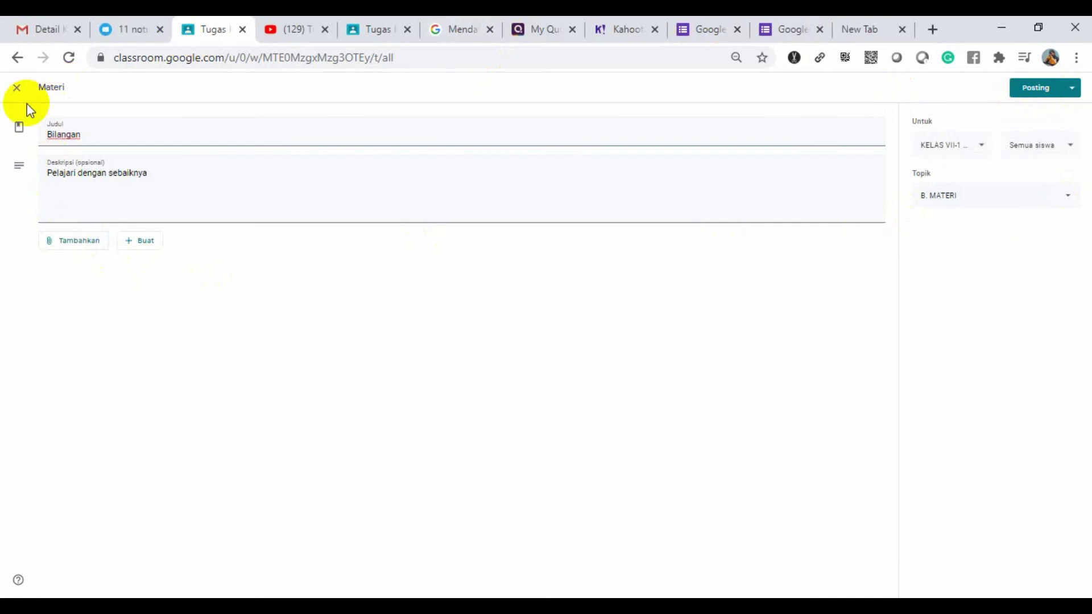
{"action": "left_click", "coordinate": [17, 91]}
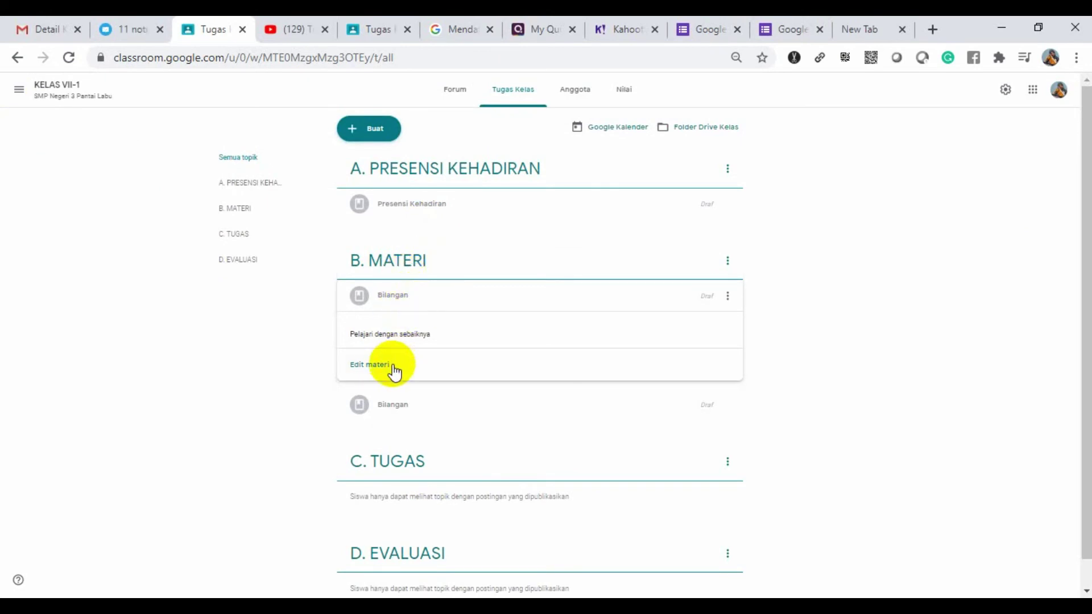
Step: Create a new quiz assignment with a blank Google Forms quiz attached
{"action": "left_click", "coordinate": [357, 135]}
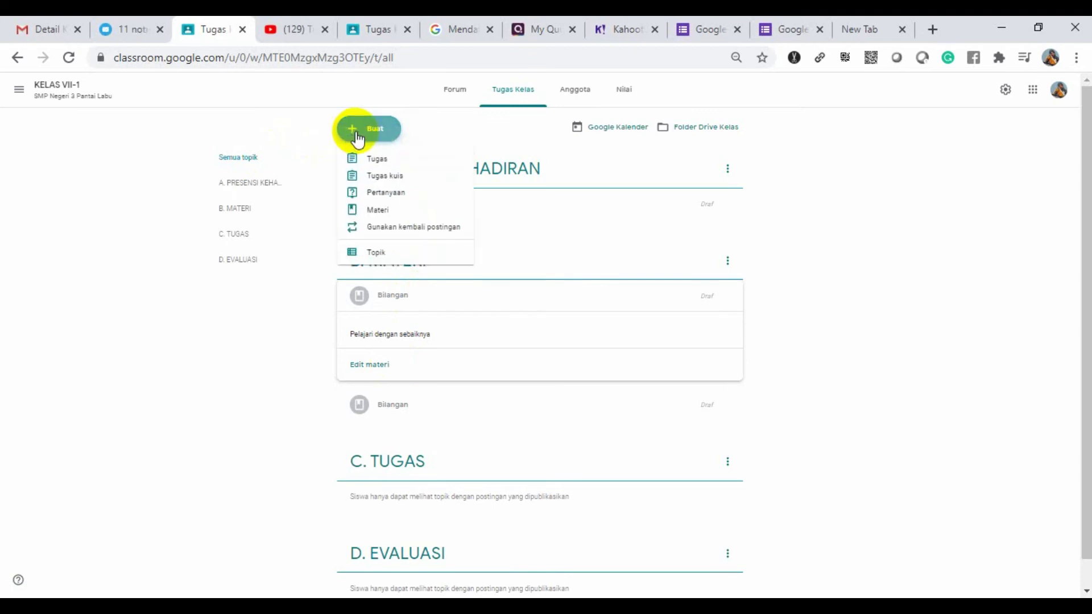
{"action": "left_click", "coordinate": [378, 177]}
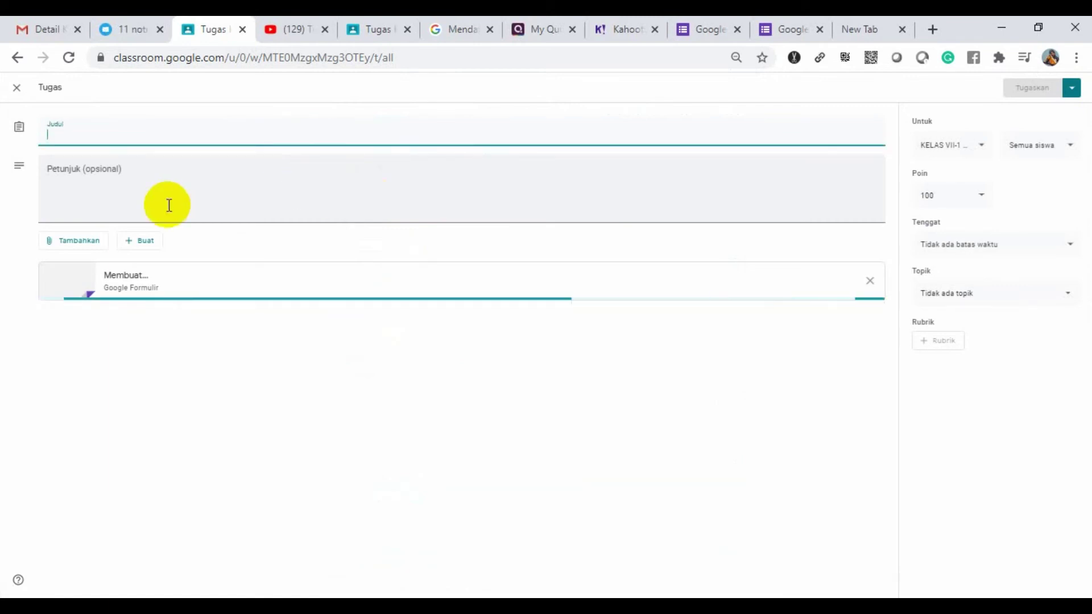
{"action": "type", "text": "Kuis "}
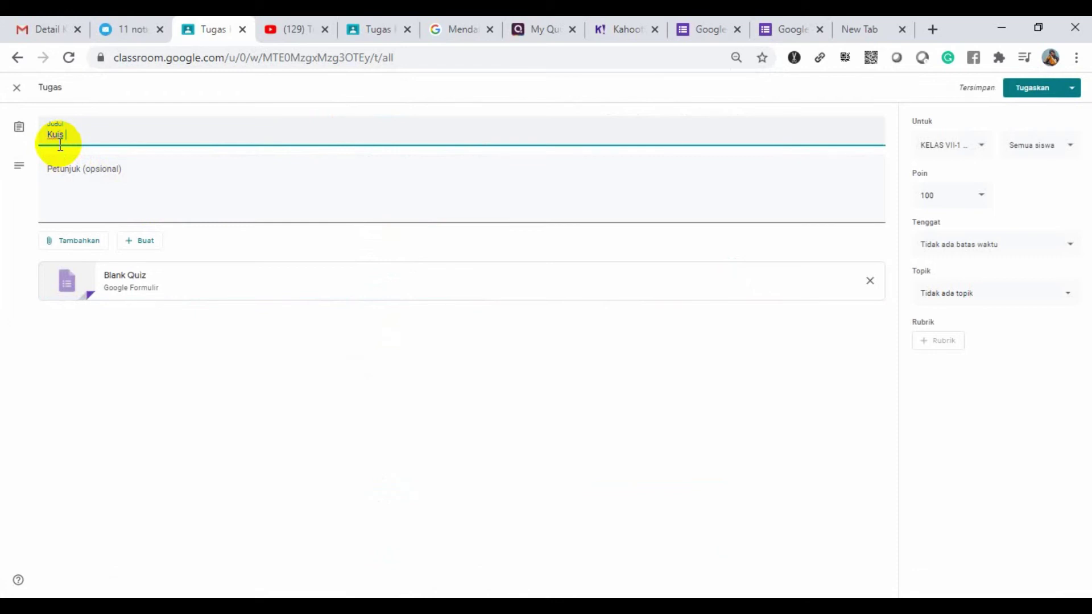
{"action": "type", "text": "P"}
{"action": "key", "text": "BackSpace"}
{"action": "key", "text": "BackSpace"}
{"action": "key", "text": "BackSpace"}
{"action": "key", "text": "BackSpace"}
{"action": "key", "text": "BackSpace"}
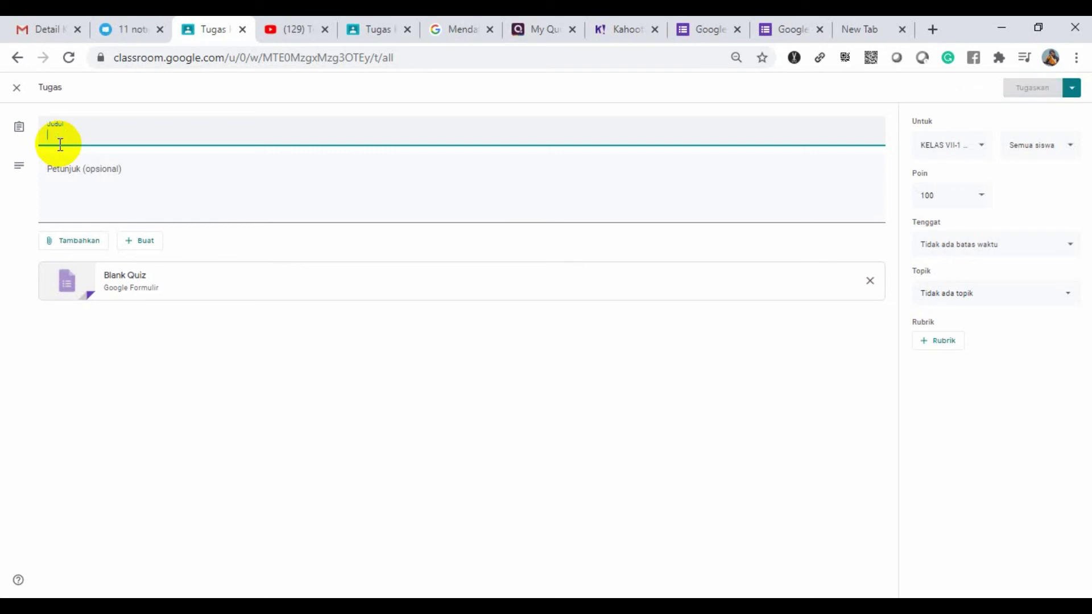
Step: Title the quiz assignment "penilaian harian", correcting any misspelling in the first word
{"action": "type", "text": "Penilaian"}
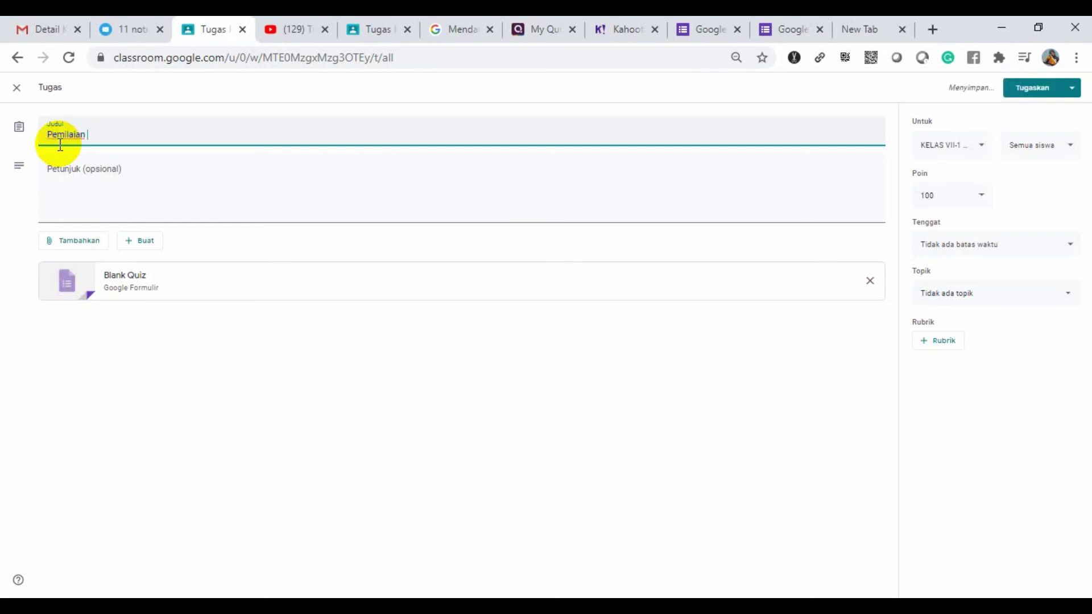
{"action": "left_click", "coordinate": [59, 133]}
{"action": "key", "text": "BackSpace"}
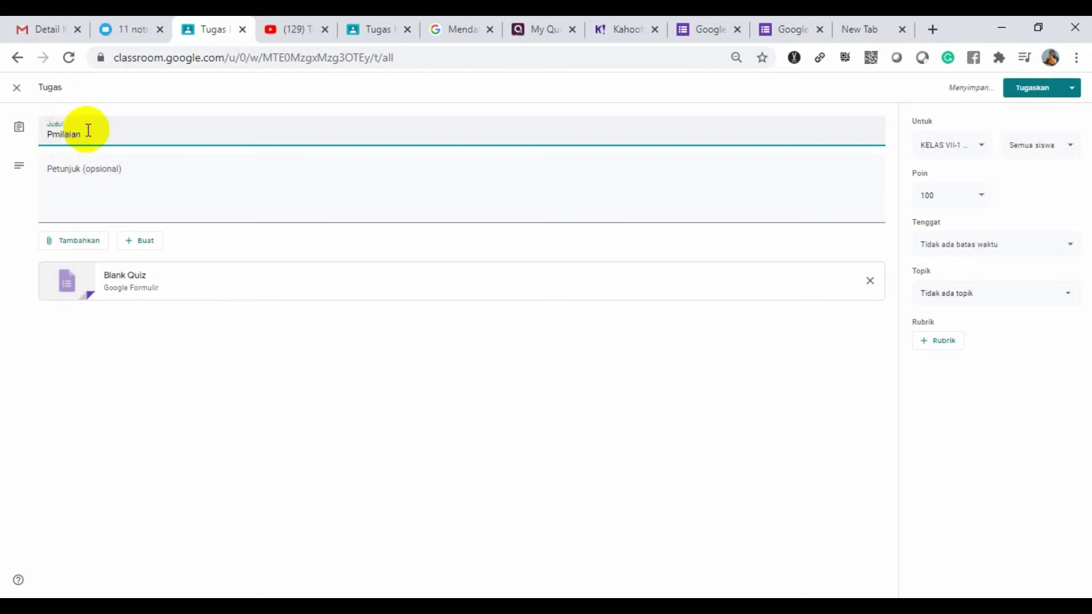
{"action": "left_click", "coordinate": [84, 134]}
{"action": "left_click", "coordinate": [59, 132]}
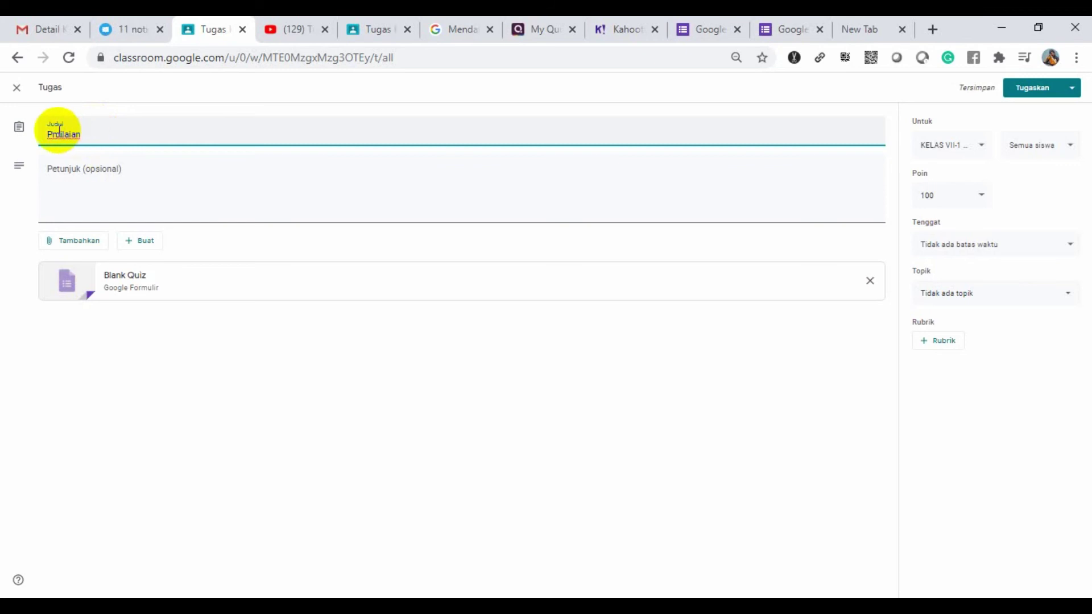
{"action": "key", "text": "BackSpace"}
{"action": "type", "text": "n"}
{"action": "key", "text": "BackSpace"}
{"action": "key", "text": "BackSpace"}
{"action": "type", "text": "penilaian"}
{"action": "left_click", "coordinate": [114, 138]}
{"action": "type", "text": "har"}
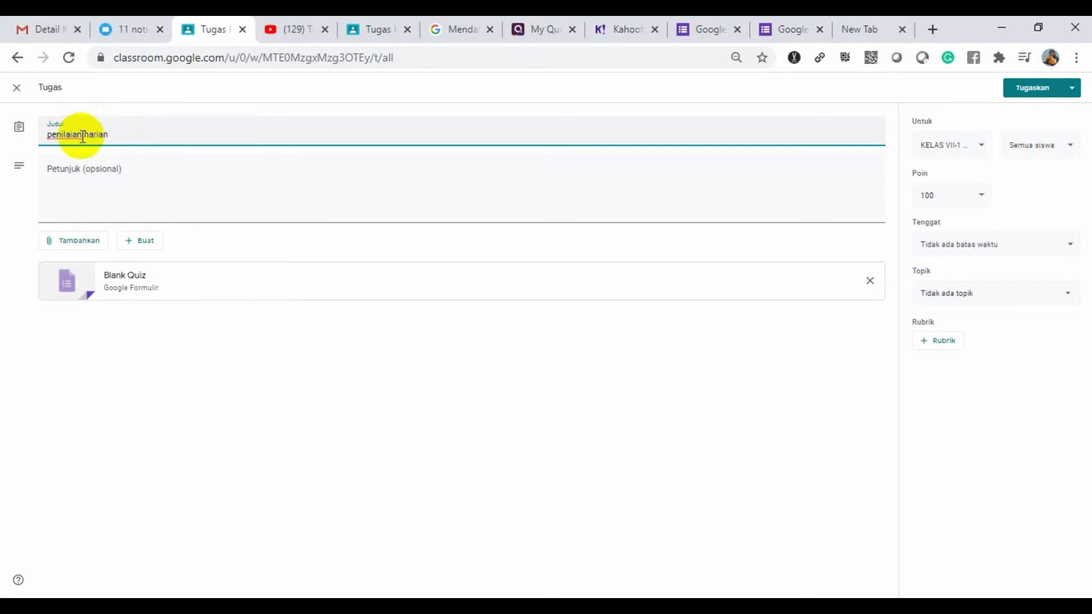
Step: Capitalize both words of the quiz assignment's title so it reads "Penilaian Harian"
{"action": "left_click", "coordinate": [90, 135]}
{"action": "key", "text": "BackSpace"}
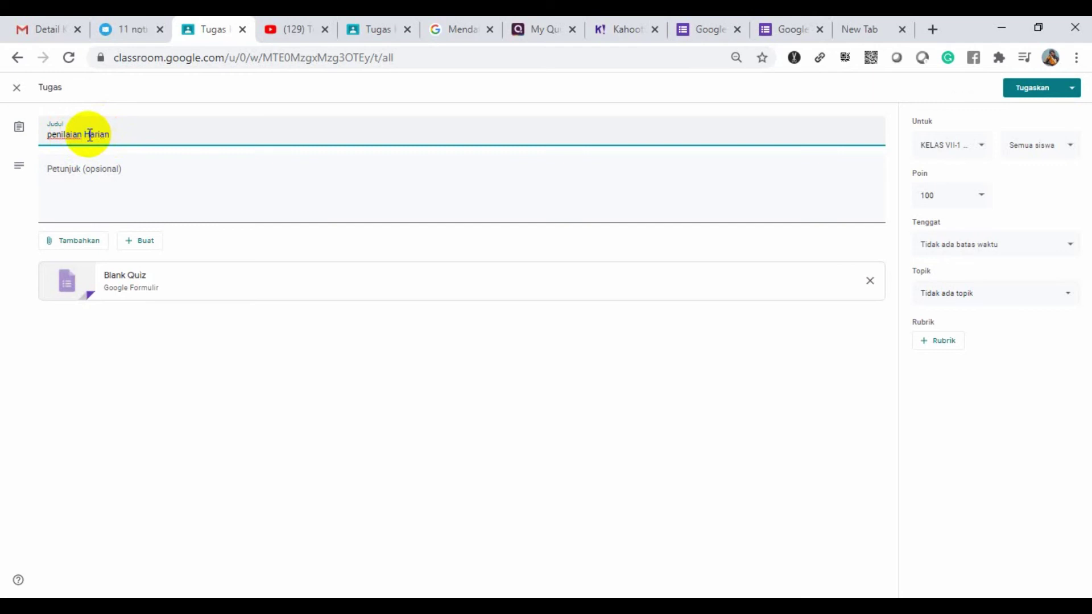
{"action": "left_click", "coordinate": [52, 135]}
{"action": "key", "text": "BackSpace"}
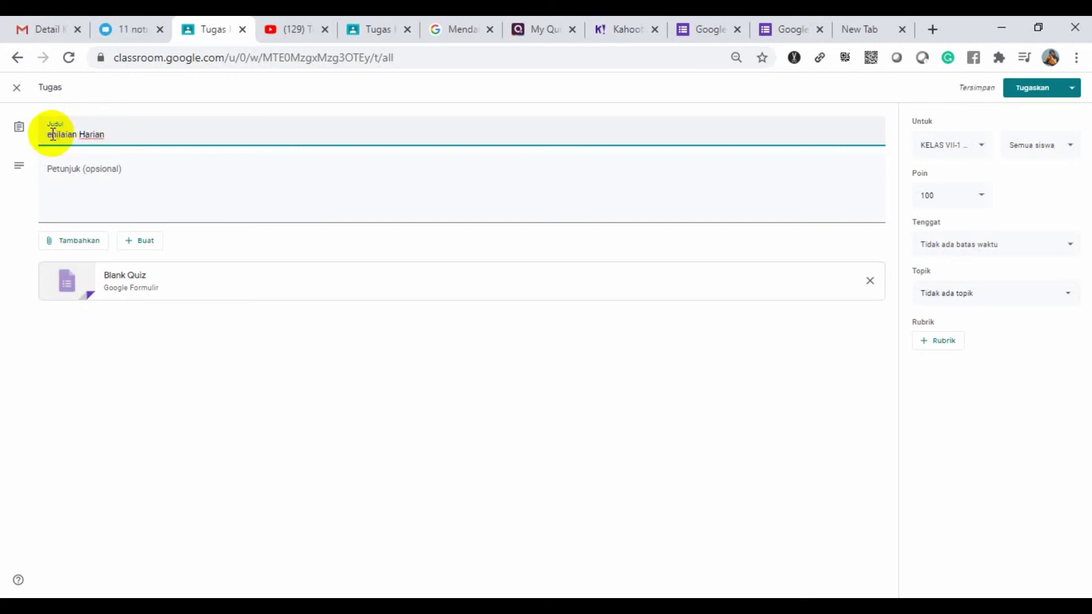
{"action": "type", "text": "P"}
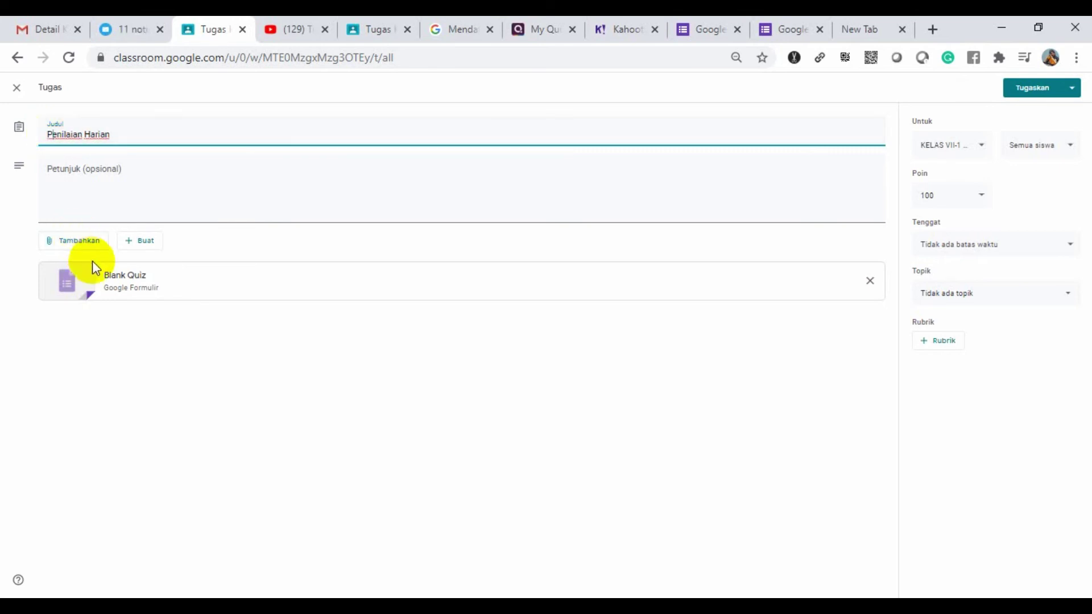
Step: Enter the instructions "Kerjakan dengan sebaiknya!" for the quiz assignment, correcting typing errors
{"action": "left_click", "coordinate": [71, 192]}
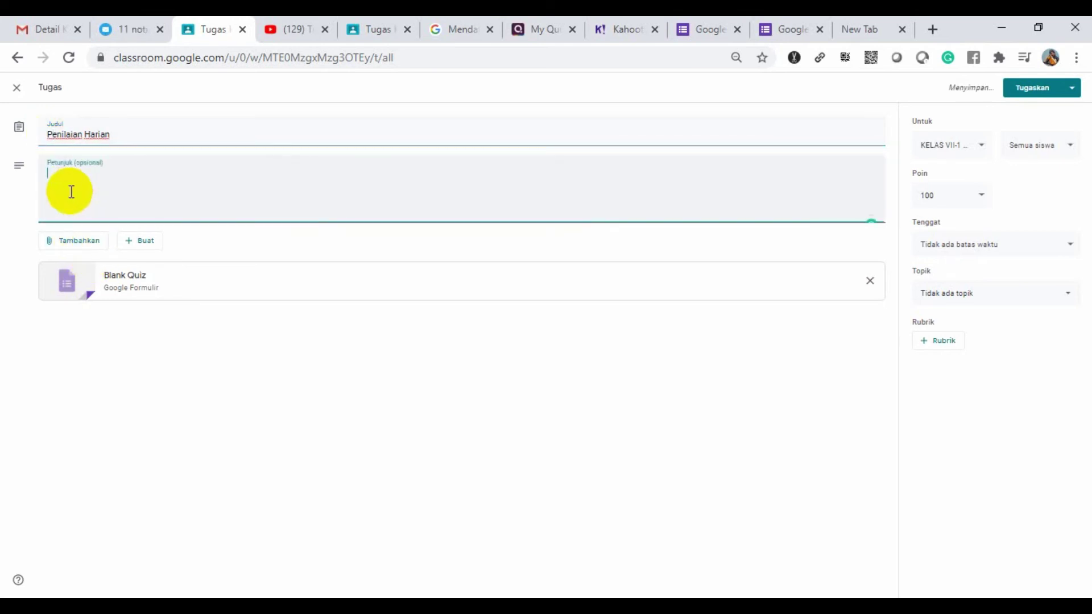
{"action": "type", "text": "Kerjakan dengn"}
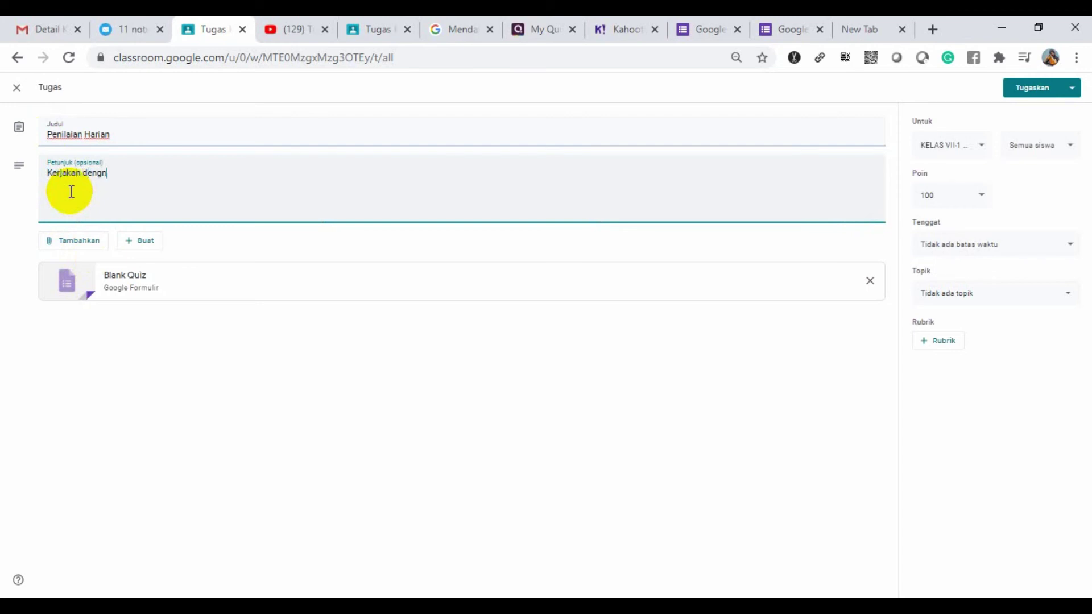
{"action": "key", "text": "BackSpace"}
{"action": "type", "text": "an "}
{"action": "type", "text": "se"}
{"action": "type", "text": "bauk"}
{"action": "type", "text": "kn"}
{"action": "type", "text": "ya"}
{"action": "key", "text": "BackSpace"}
{"action": "key", "text": "BackSpace"}
{"action": "key", "text": "BackSpace"}
{"action": "type", "text": "iknya!"}
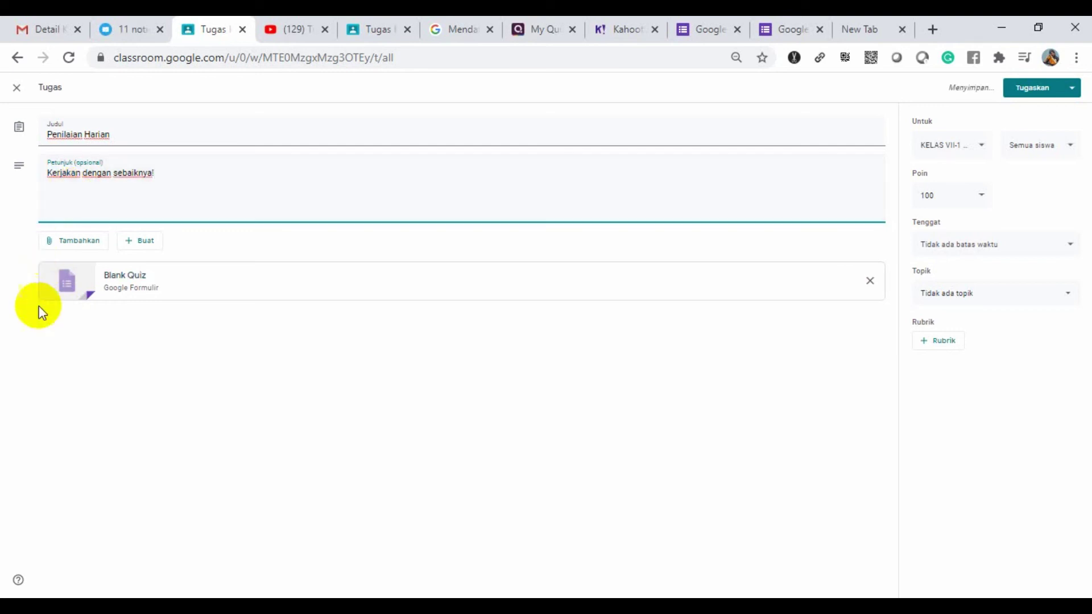
Step: Leave the quiz assignment without a due date, assign it to the topic "C. TUGAS" and keep it as a draft
{"action": "left_click", "coordinate": [1068, 249]}
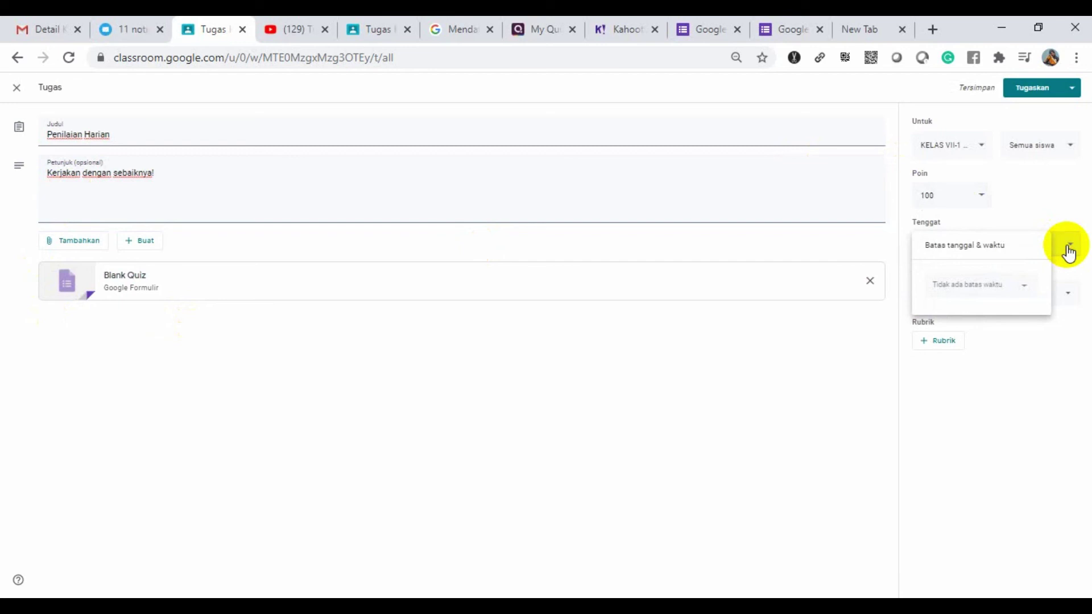
{"action": "left_click", "coordinate": [1054, 338]}
{"action": "left_click", "coordinate": [1068, 296]}
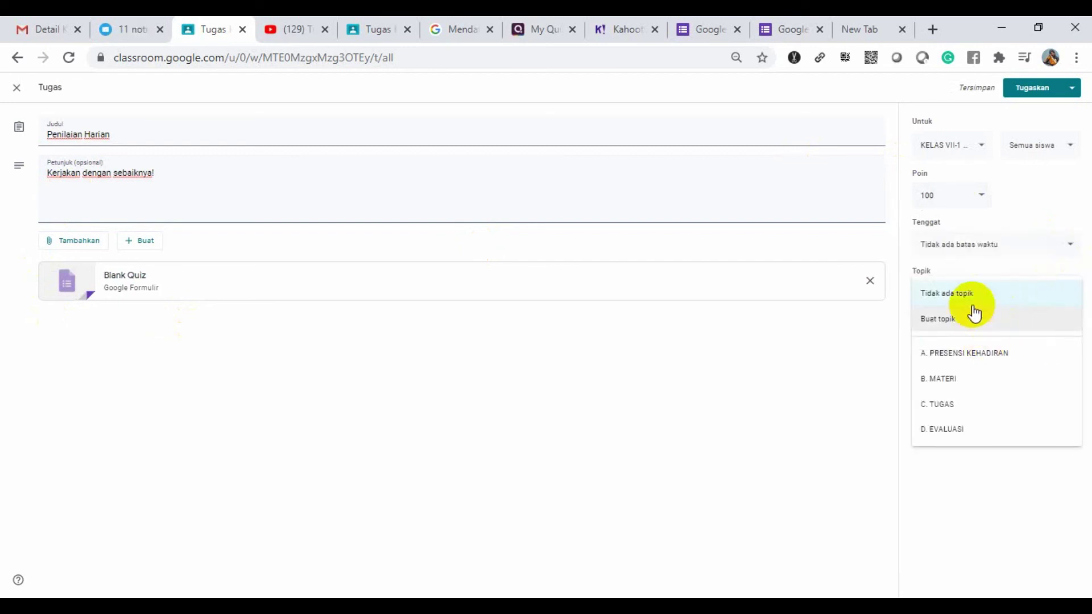
{"action": "left_click", "coordinate": [948, 406]}
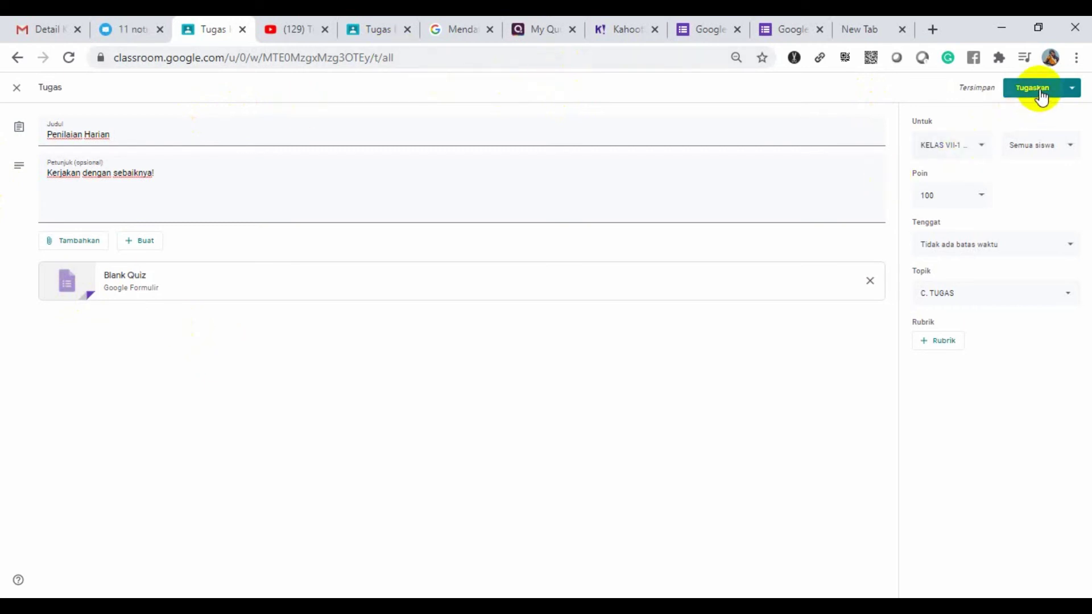
{"action": "left_click", "coordinate": [1068, 89]}
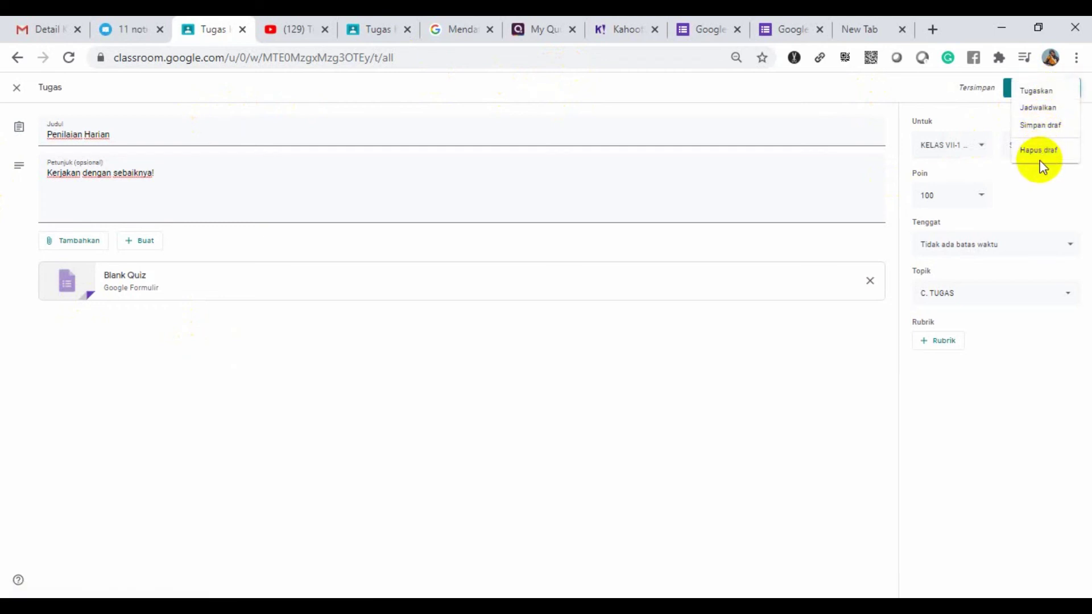
{"action": "left_click", "coordinate": [664, 272]}
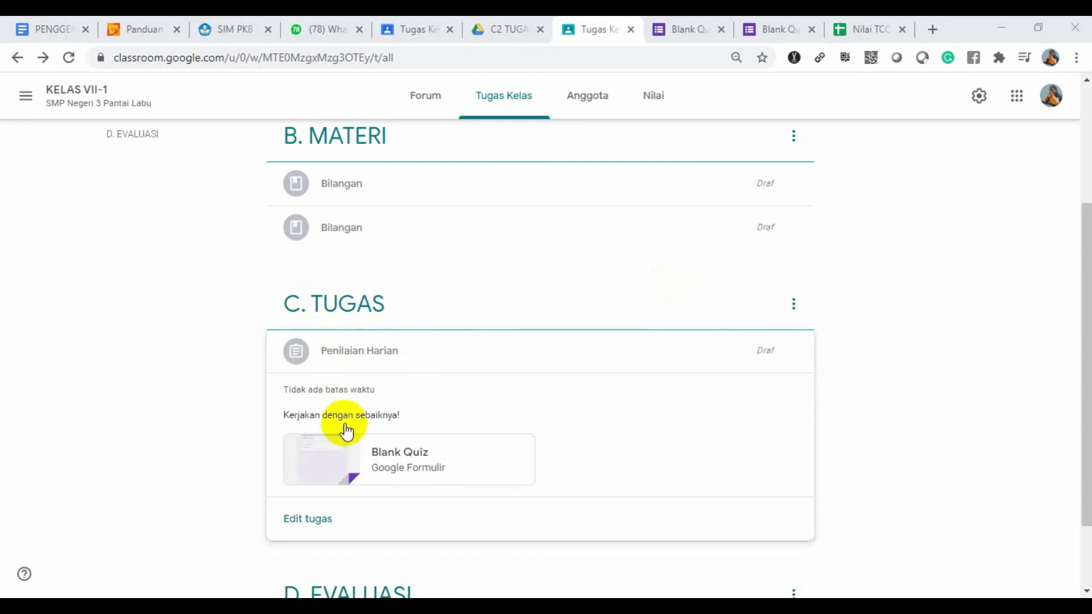
Step: Open the Blank Quiz form attached to "Penilaian Harian" for editing and set its heading to "Penilaian Akhir Semester"
{"action": "left_click", "coordinate": [347, 463]}
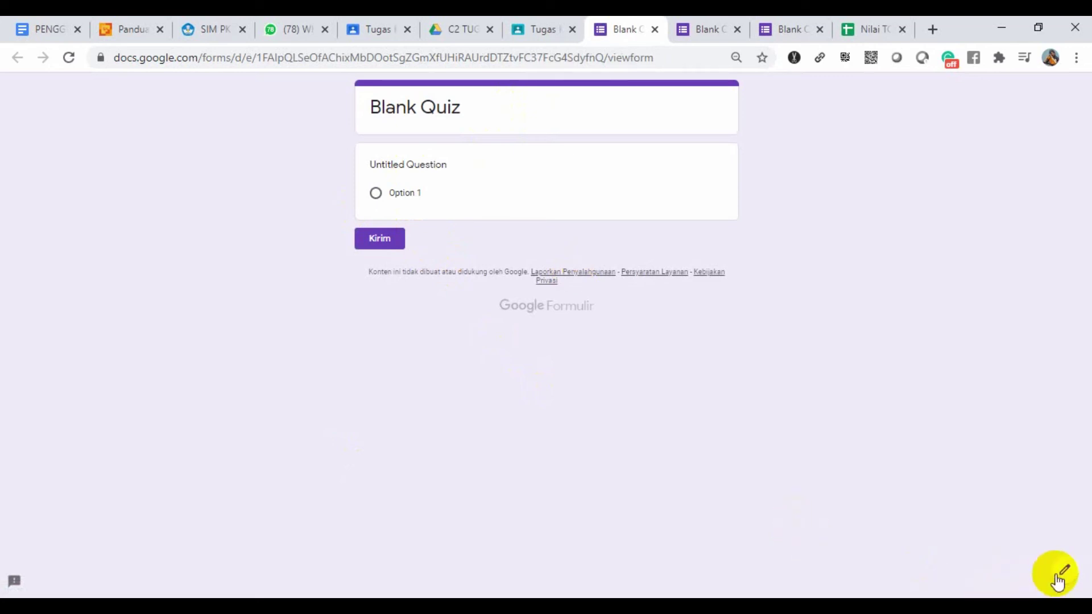
{"action": "left_click", "coordinate": [1062, 570]}
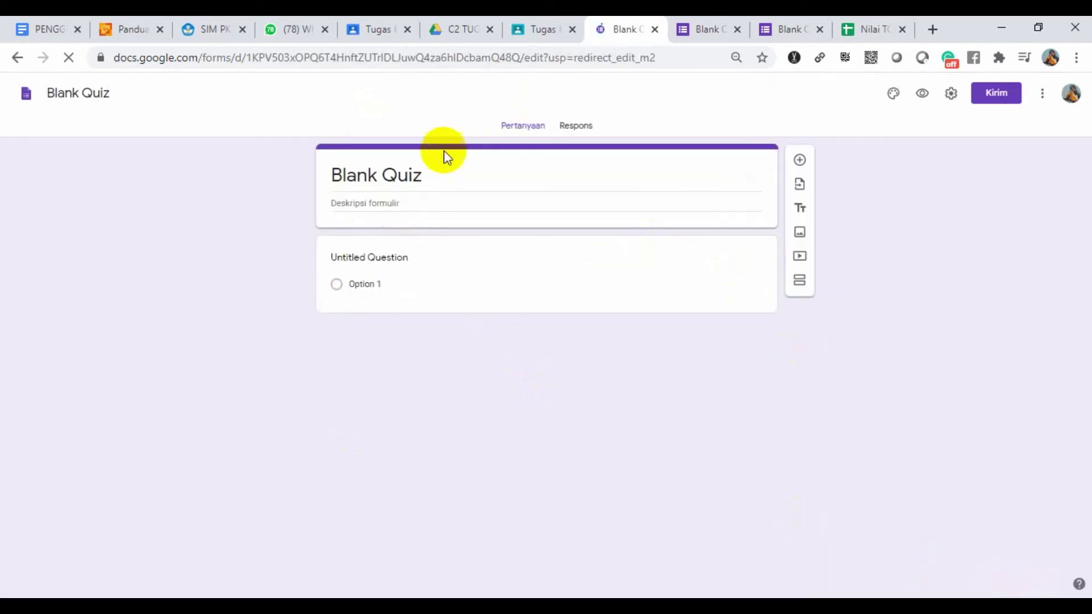
{"action": "left_click", "coordinate": [434, 175]}
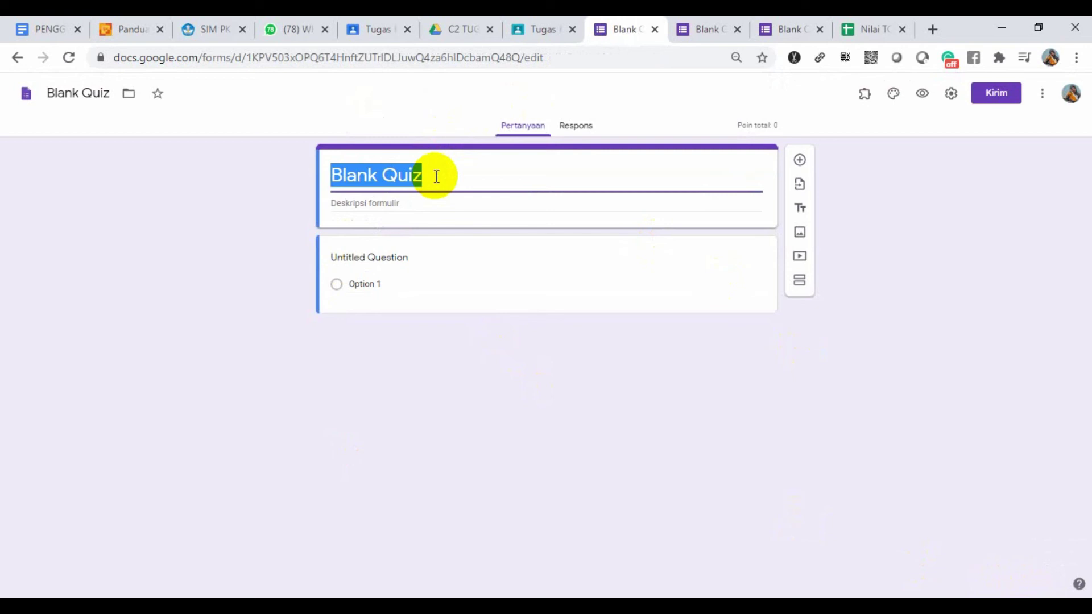
{"action": "type", "text": "Pelanila"}
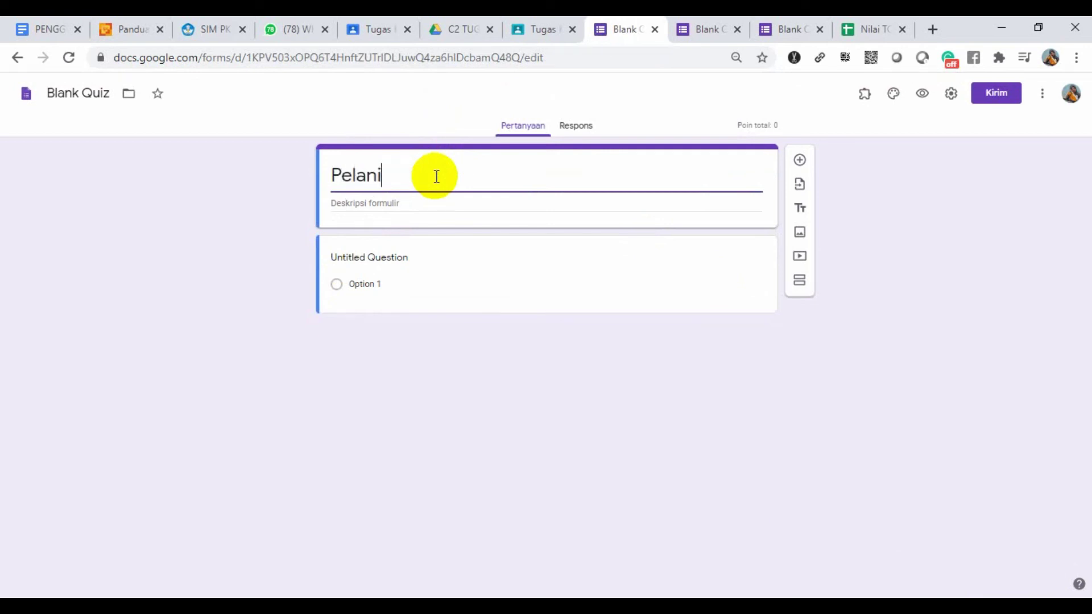
{"action": "key", "text": "BackSpace"}
{"action": "key", "text": "BackSpace"}
{"action": "key", "text": "BackSpace"}
{"action": "key", "text": "BackSpace"}
{"action": "key", "text": "BackSpace"}
{"action": "key", "text": "BackSpace"}
{"action": "type", "text": "nilaian "}
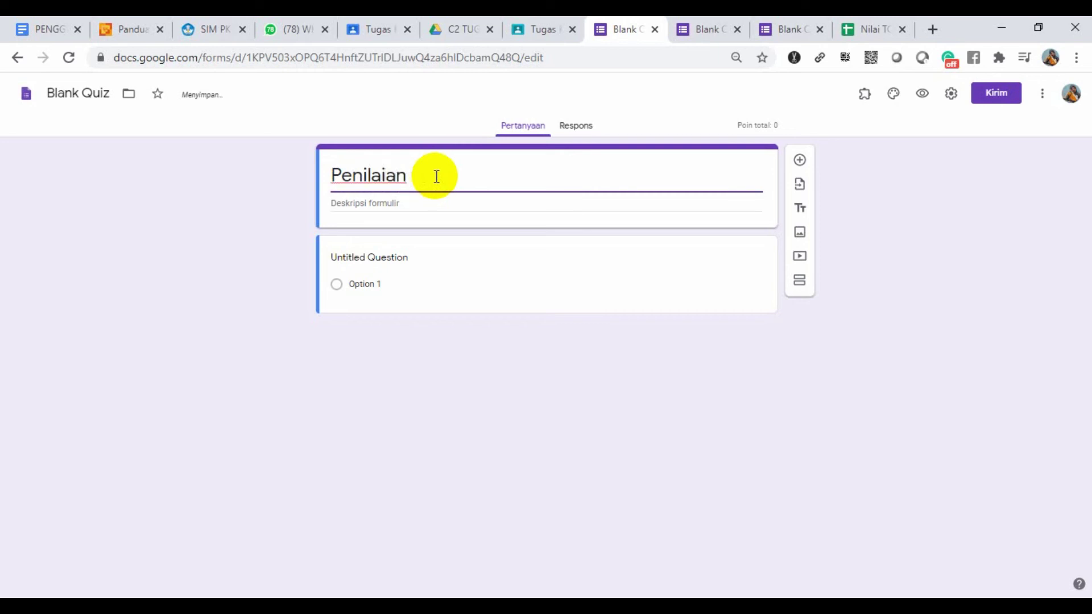
{"action": "type", "text": "Akhi"}
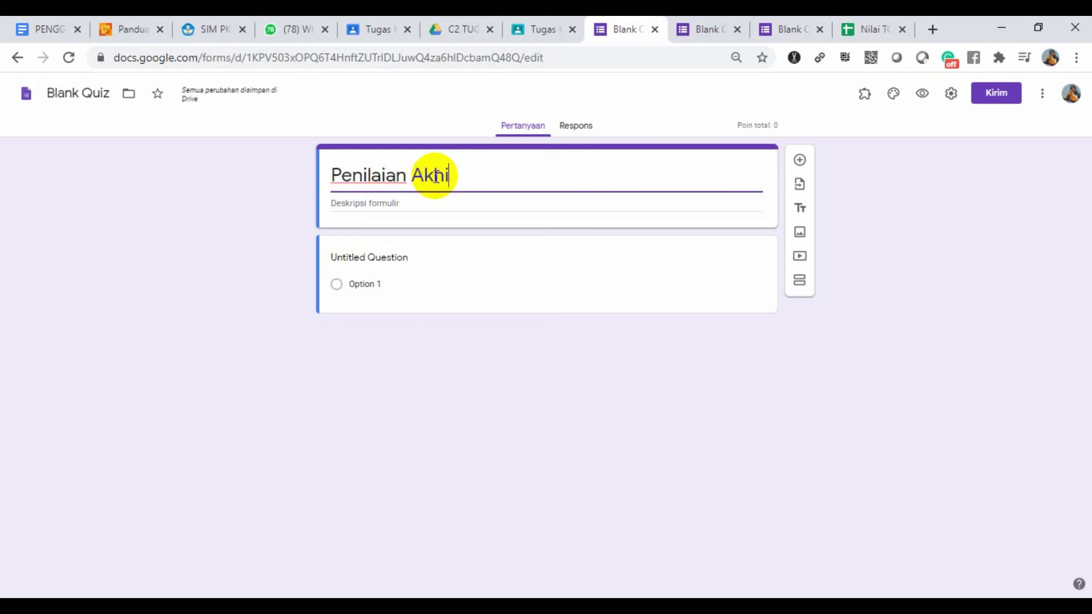
{"action": "type", "text": "r "}
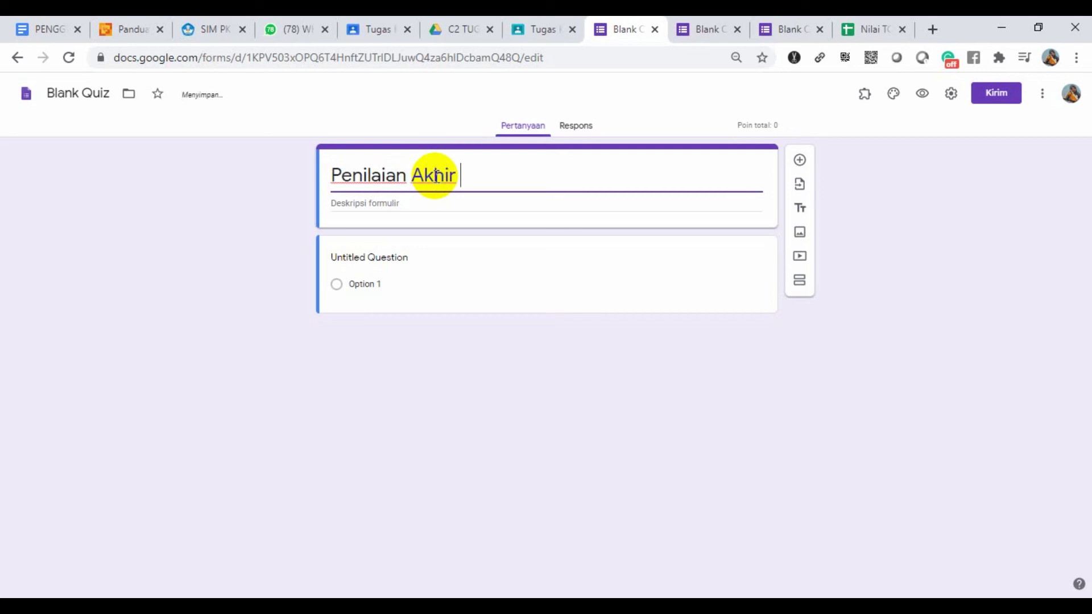
{"action": "type", "text": "Sester"}
{"action": "key", "text": "BackSpace"}
{"action": "key", "text": "BackSpace"}
{"action": "key", "text": "BackSpace"}
{"action": "key", "text": "BackSpace"}
{"action": "type", "text": ","}
{"action": "key", "text": "BackSpace"}
{"action": "type", "text": "mes"}
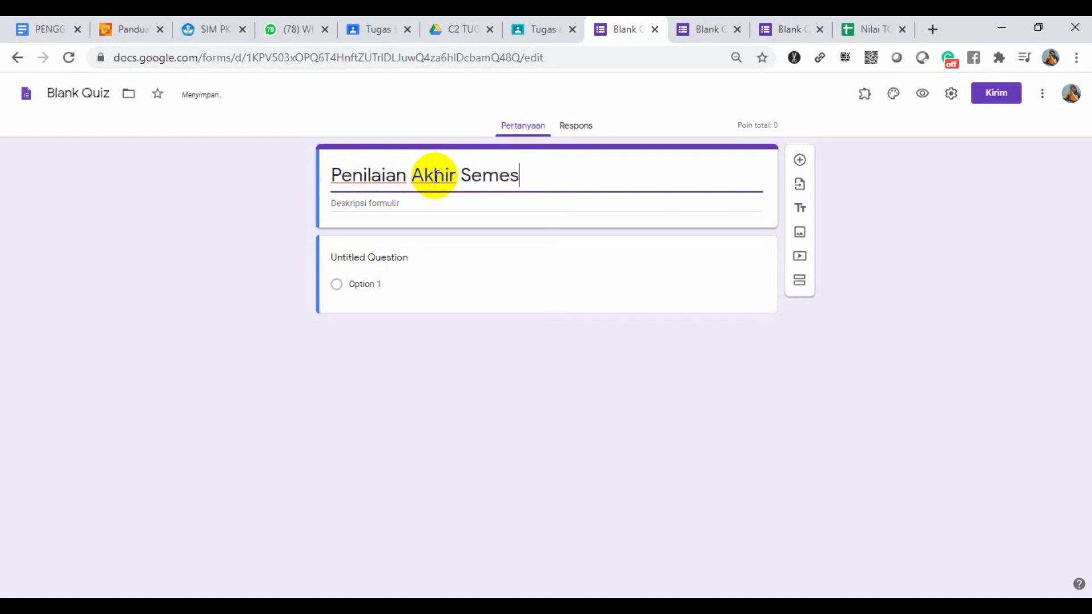
{"action": "type", "text": "ter"}
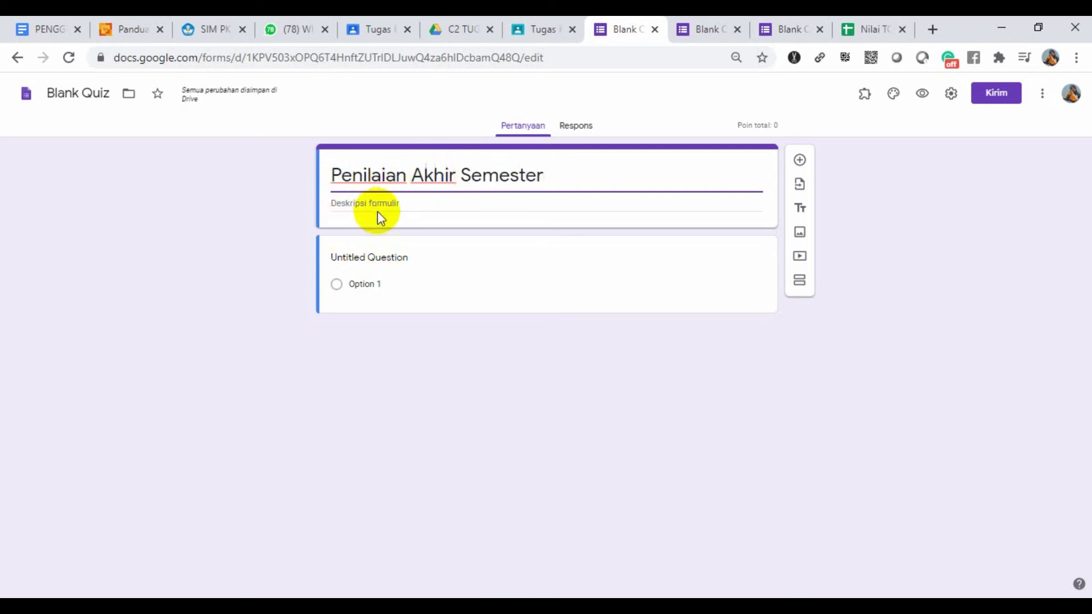
Step: Replace the untitled question's text with "2 x +5 = 10 maka nilai x adalah //", keeping it multiple choice
{"action": "left_click", "coordinate": [397, 273]}
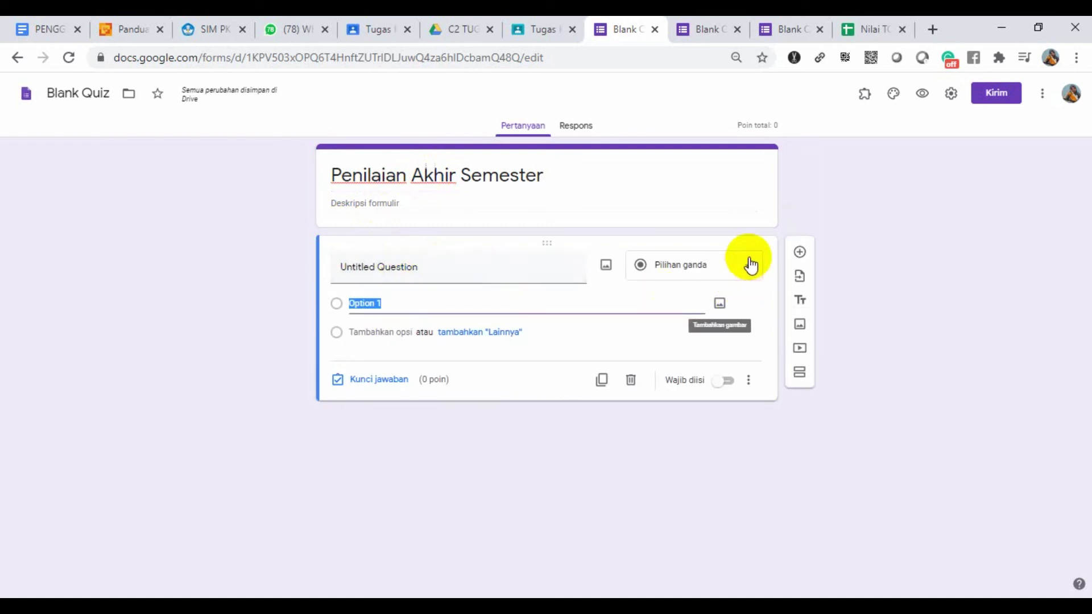
{"action": "left_click", "coordinate": [426, 266]}
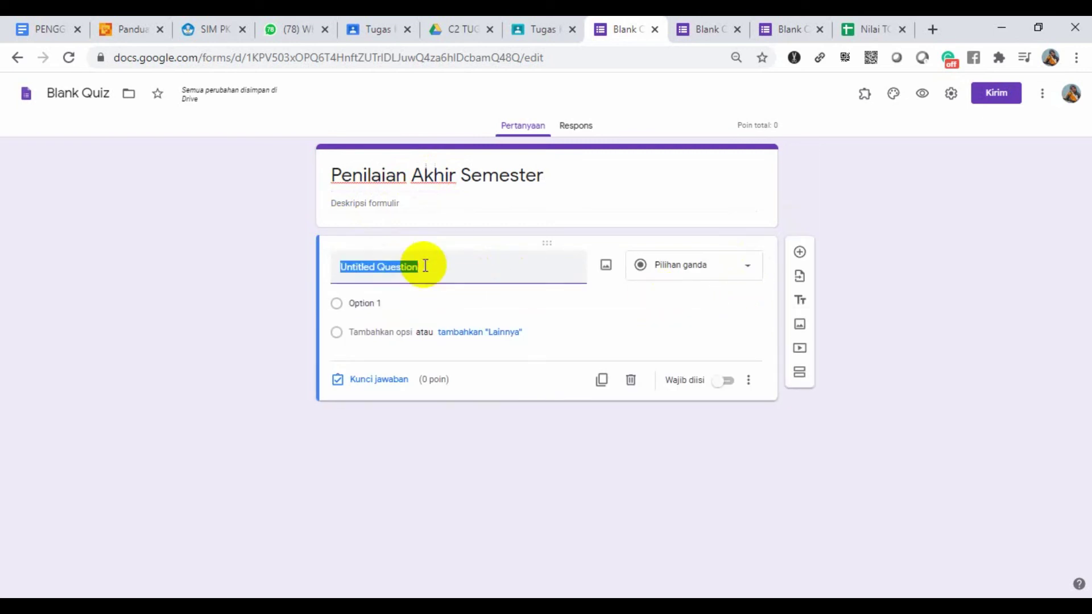
{"action": "type", "text": "2"}
{"action": "type", "text": " x "}
{"action": "type", "text": "+5"}
{"action": "type", "text": " = 10"}
{"action": "type", "text": " an"}
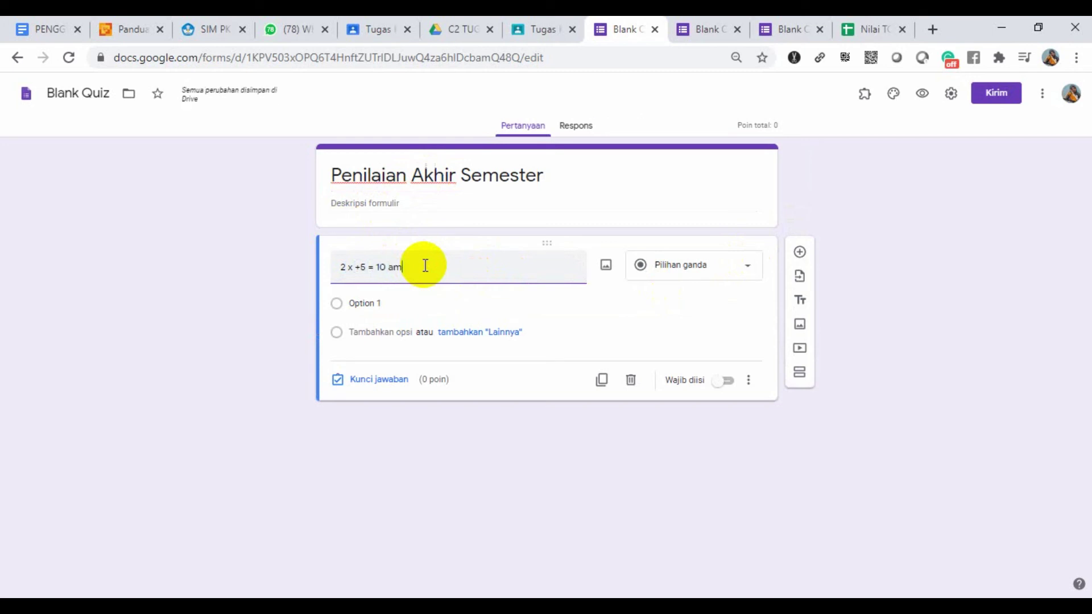
{"action": "key", "text": "BackSpace"}
{"action": "key", "text": "BackSpace"}
{"action": "key", "text": "BackSpace"}
{"action": "type", "text": "ma"}
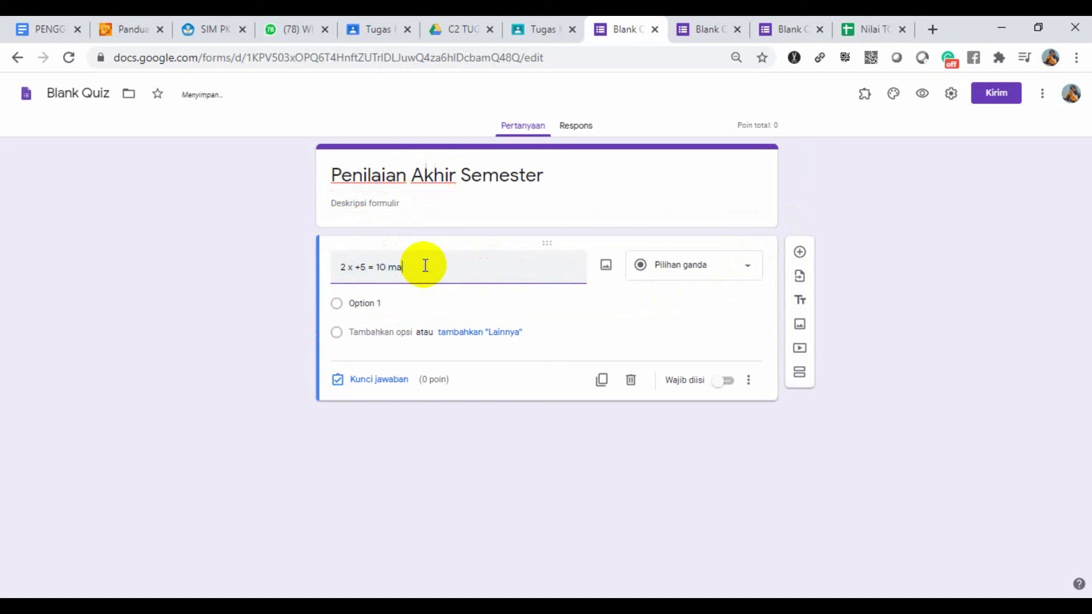
{"action": "type", "text": "ka nilai"}
{"action": "type", "text": " xa"}
{"action": "type", "text": " adalah "}
{"action": "type", "text": "//"}
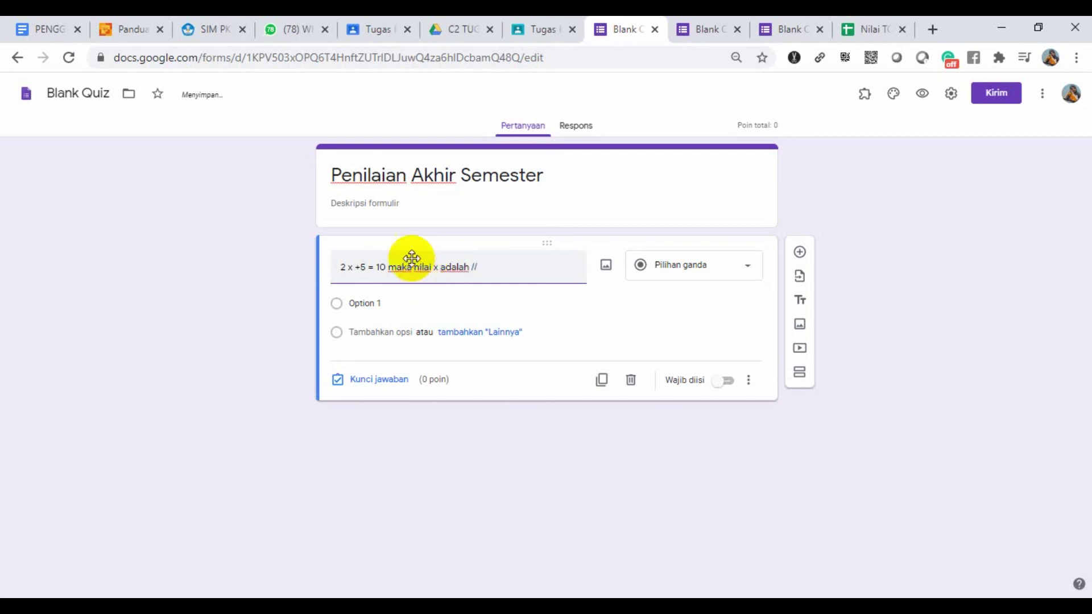
Step: Give the equation question the answer options 3, 2 and 2,5
{"action": "left_click", "coordinate": [382, 305]}
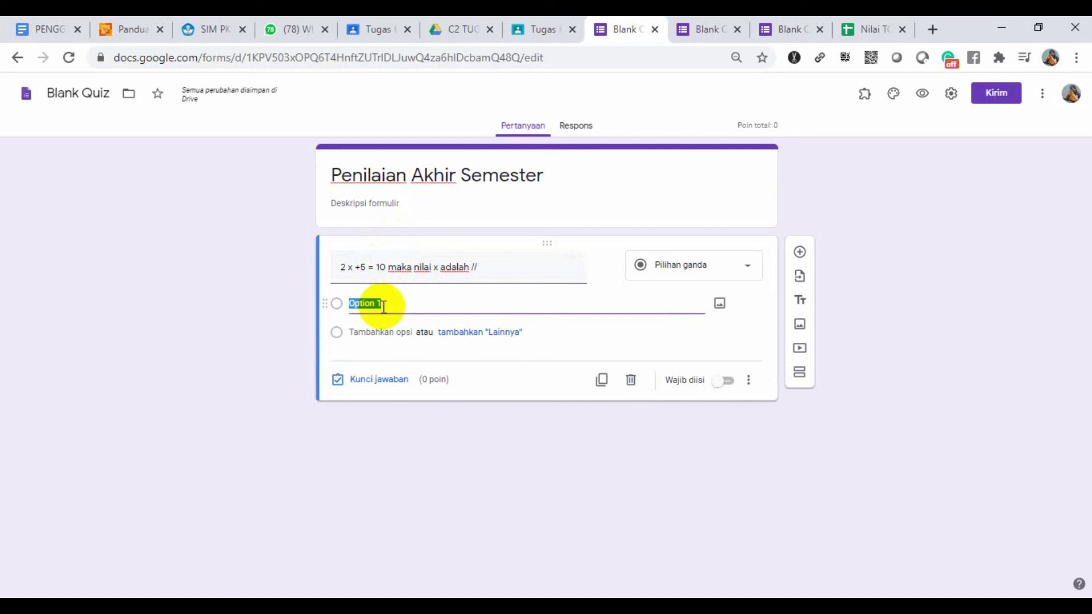
{"action": "type", "text": "3"}
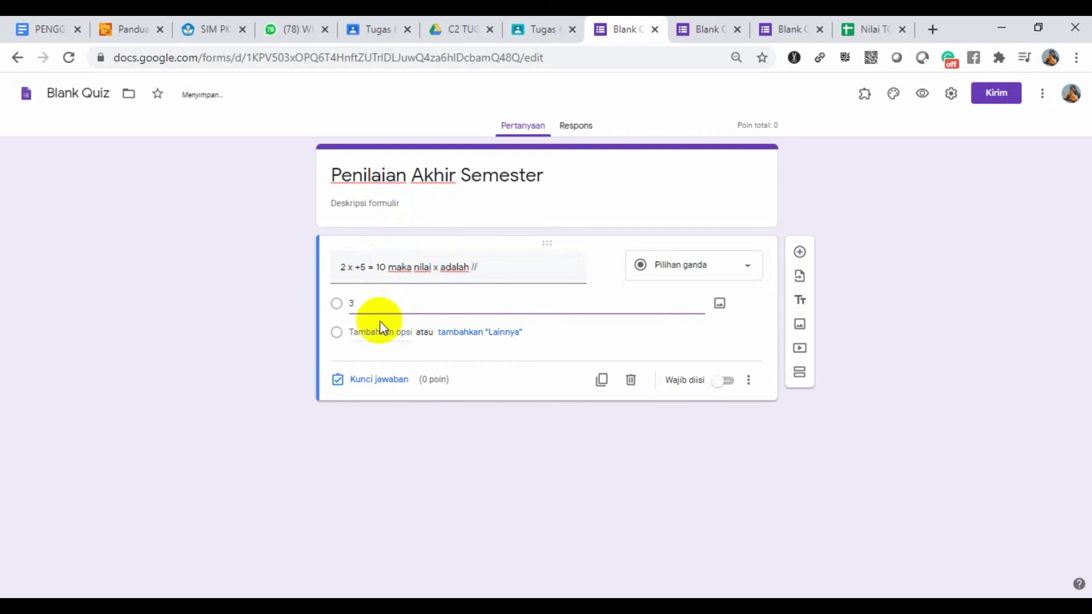
{"action": "left_click", "coordinate": [377, 328]}
{"action": "type", "text": "3"}
{"action": "key", "text": "BackSpace"}
{"action": "type", "text": "2"}
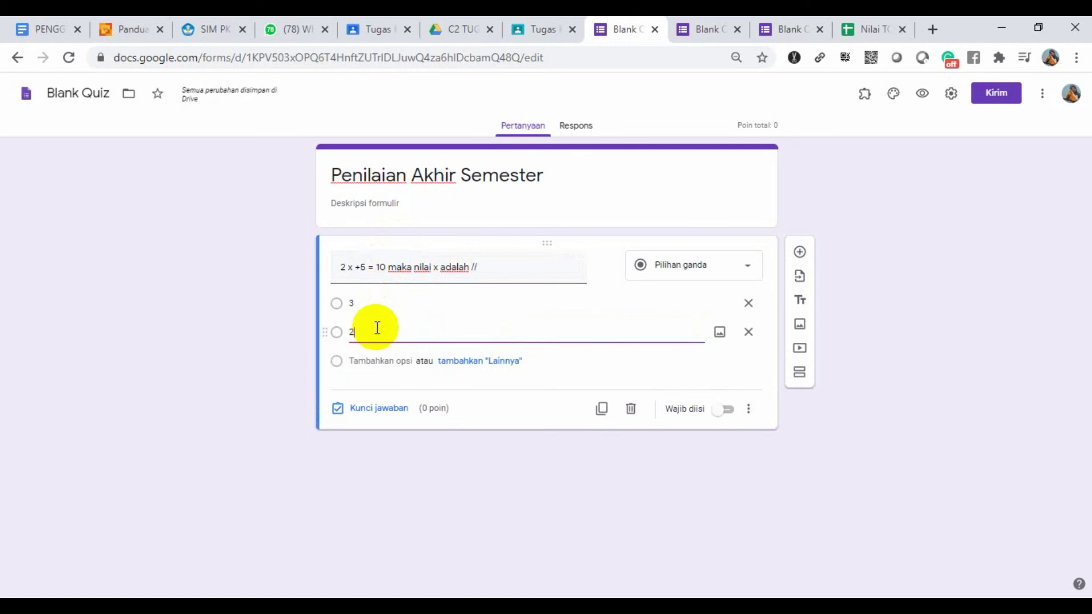
{"action": "left_click", "coordinate": [370, 360]}
{"action": "type", "text": "2"}
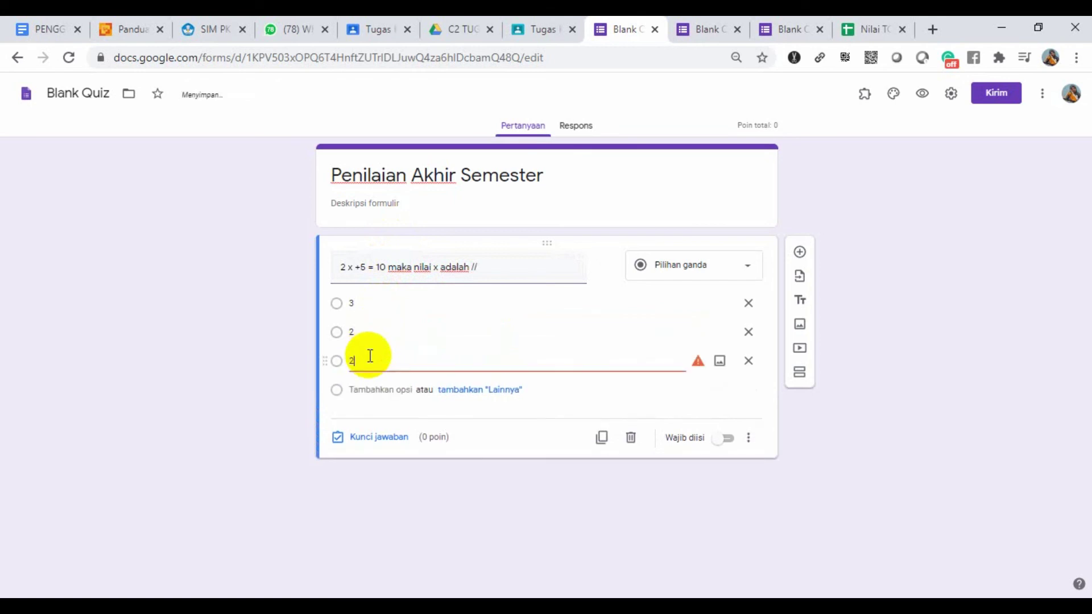
{"action": "type", "text": ",5"}
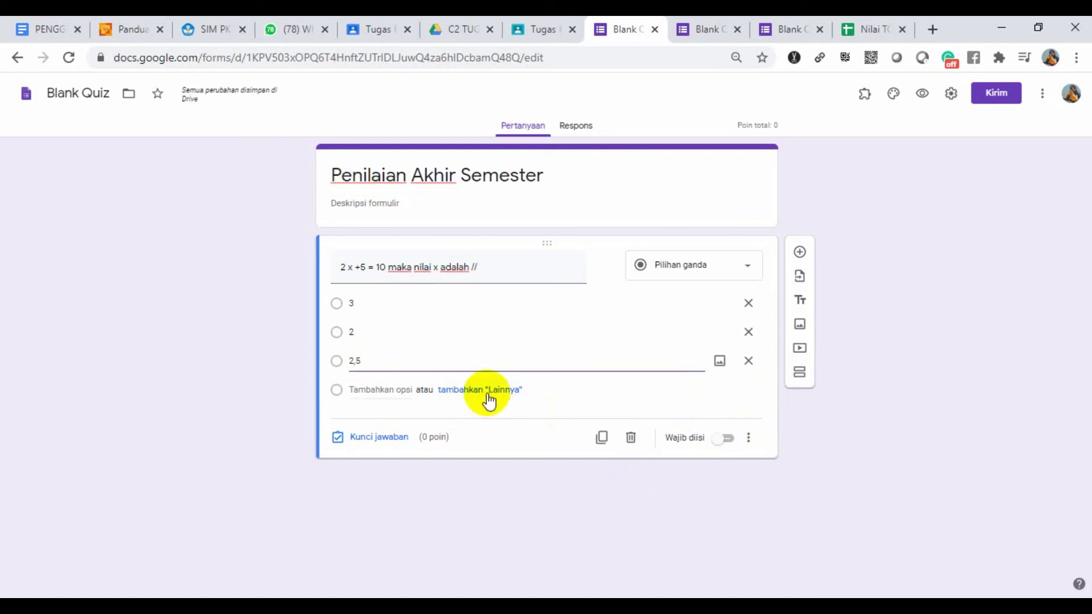
Step: Set the equation question's score to 20 points in its answer key
{"action": "left_click", "coordinate": [392, 440]}
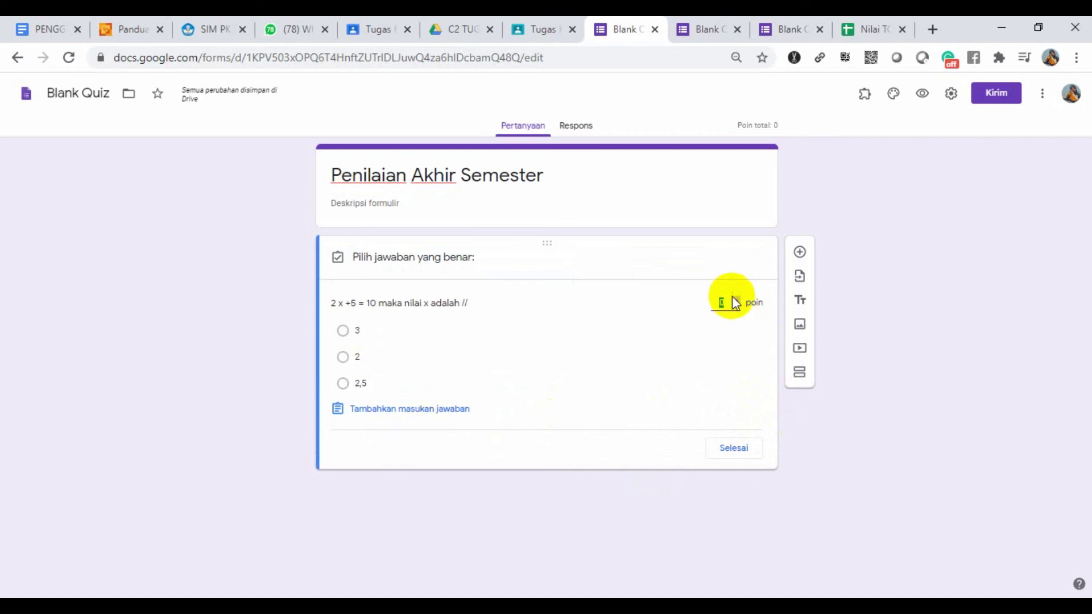
{"action": "type", "text": "20"}
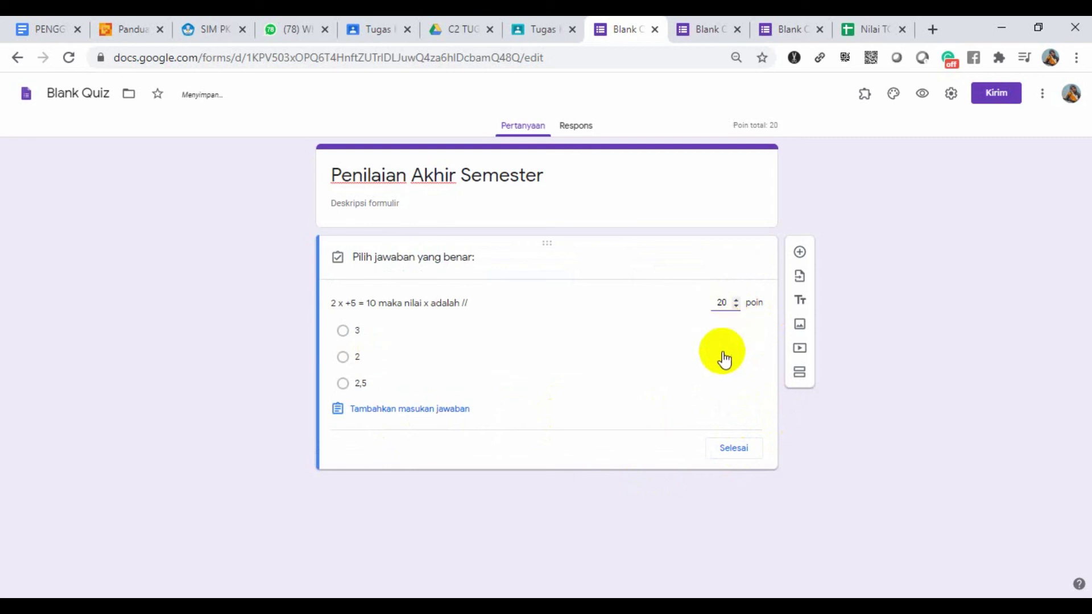
{"action": "left_click", "coordinate": [746, 449]}
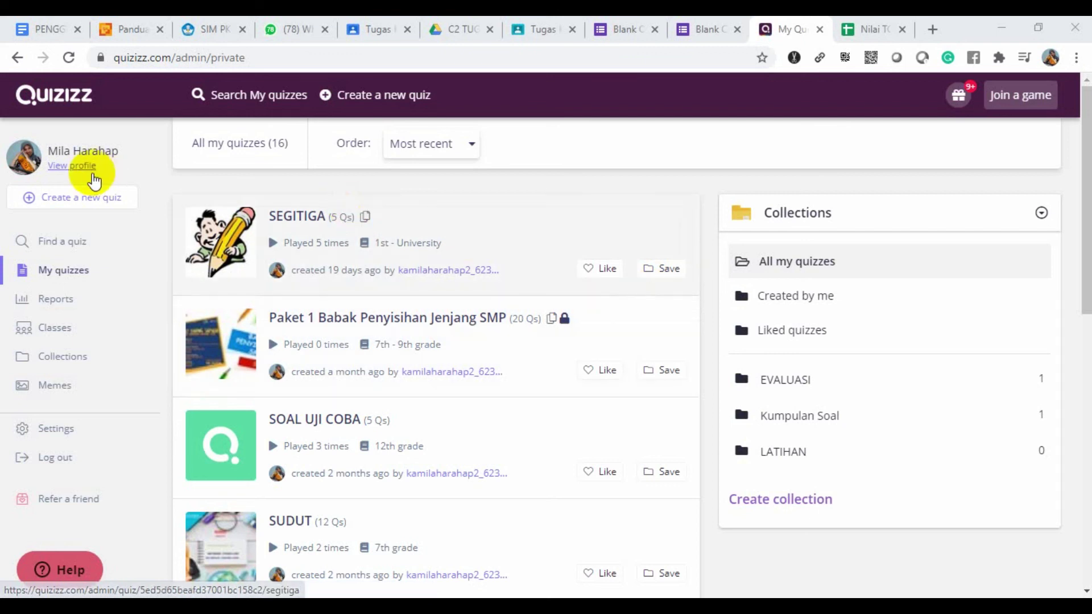
Step: Create a Quizizz quiz named "PAS" with the subject Mathematics and start a multiple-choice question in it
{"action": "left_click", "coordinate": [68, 197]}
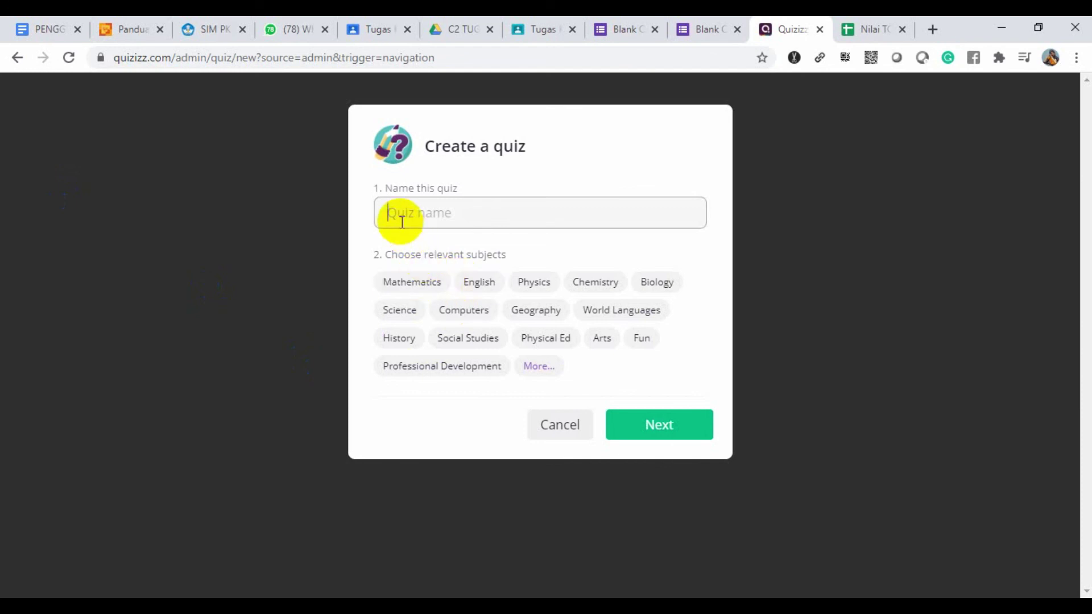
{"action": "type", "text": "PAS"}
{"action": "left_click", "coordinate": [408, 287]}
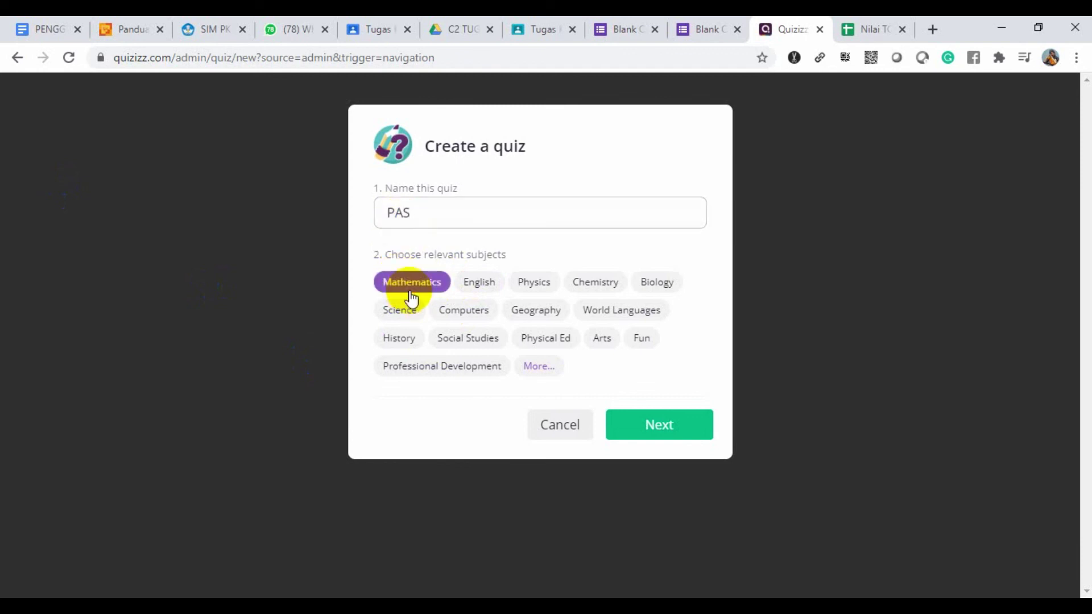
{"action": "left_click", "coordinate": [639, 434]}
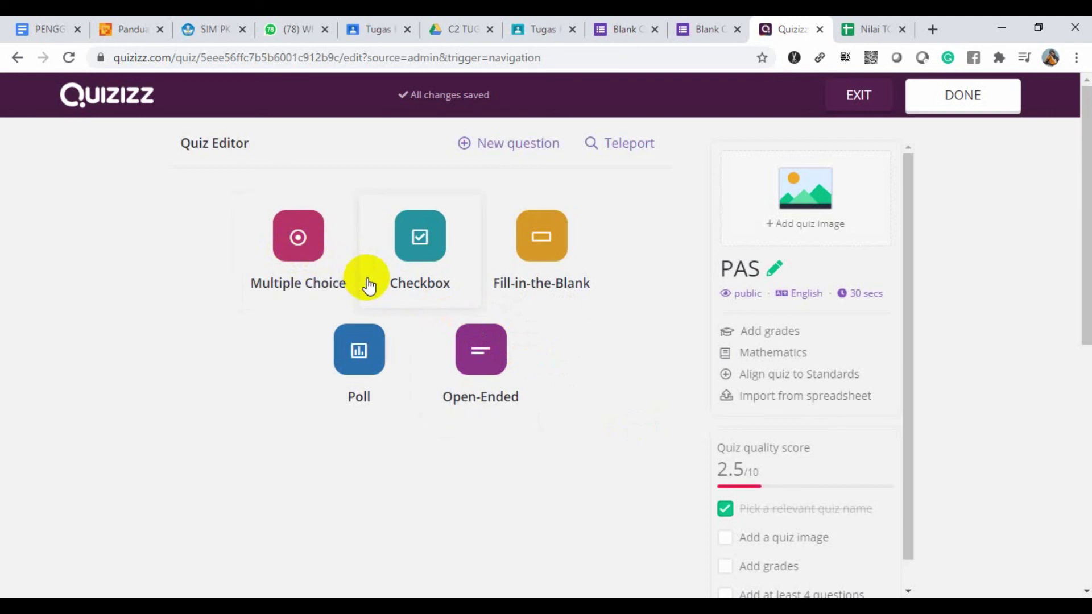
{"action": "left_click", "coordinate": [295, 251]}
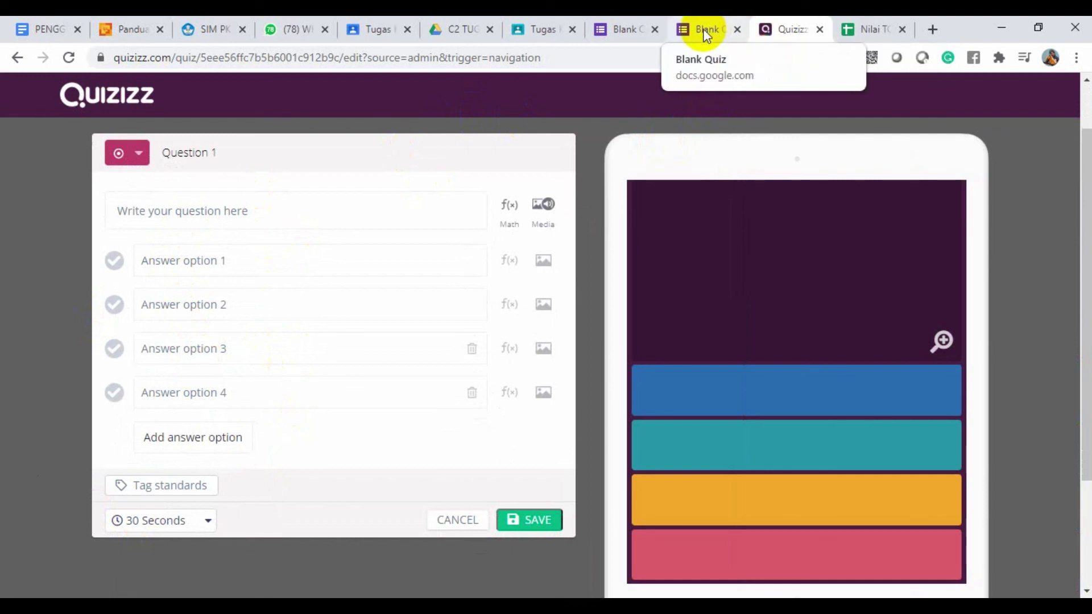
Step: Open the homework assignment setup for the SEGITIGA quiz in Quizizz and review its deadline and gameplay settings
{"action": "left_click", "coordinate": [550, 29]}
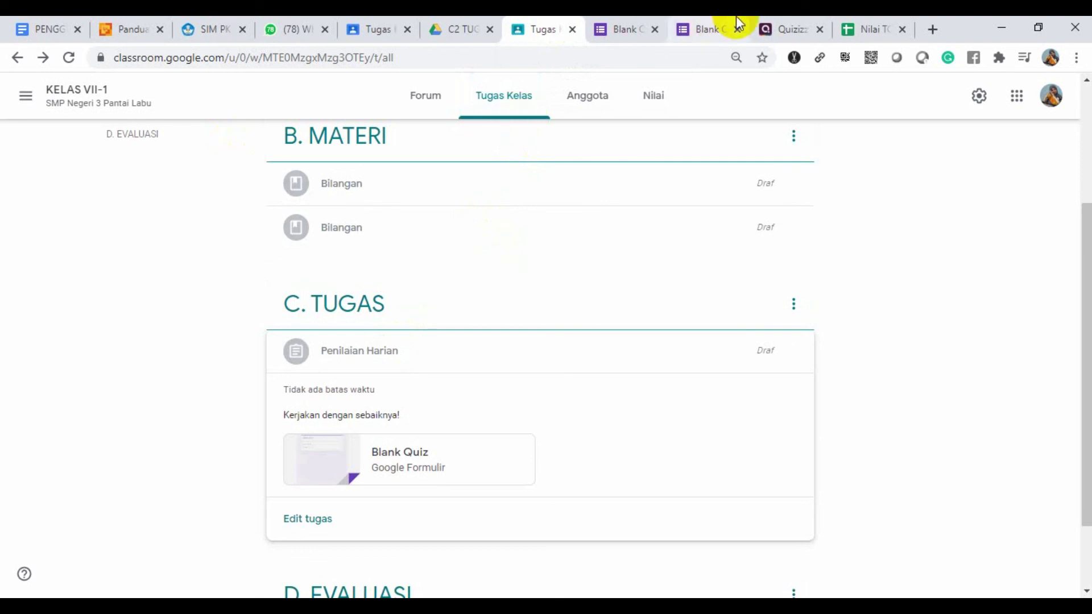
{"action": "left_click", "coordinate": [797, 29]}
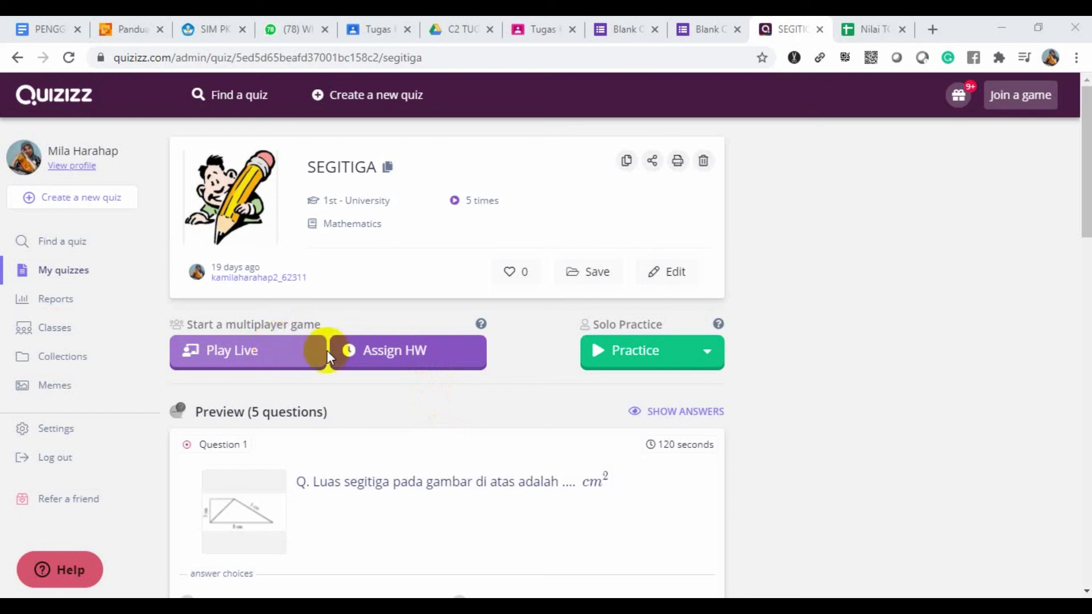
{"action": "left_click", "coordinate": [387, 358]}
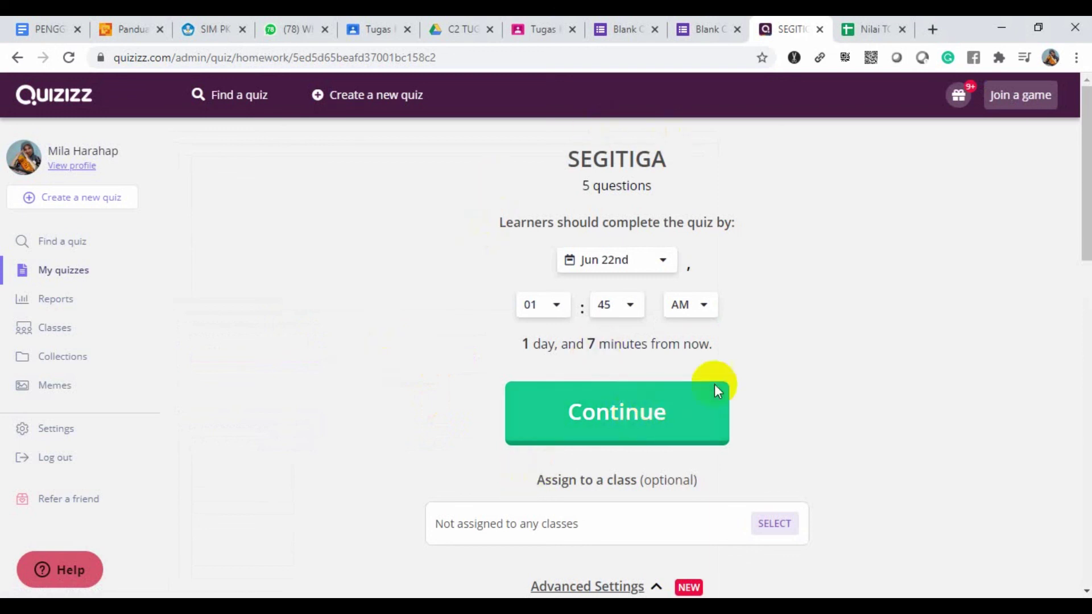
{"action": "left_click_drag", "start_coordinate": [1084, 159], "coordinate": [1053, 425]}
{"action": "scroll", "coordinate": [1056, 397], "scroll_direction": "up", "scroll_amount": 1}
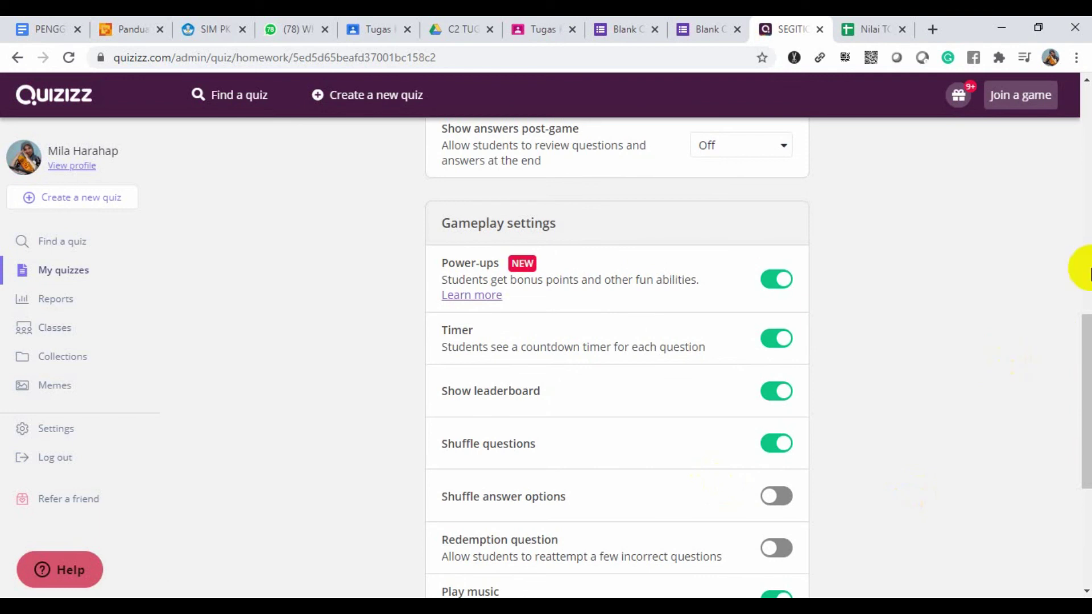
{"action": "left_click_drag", "start_coordinate": [1085, 341], "coordinate": [1084, 380]}
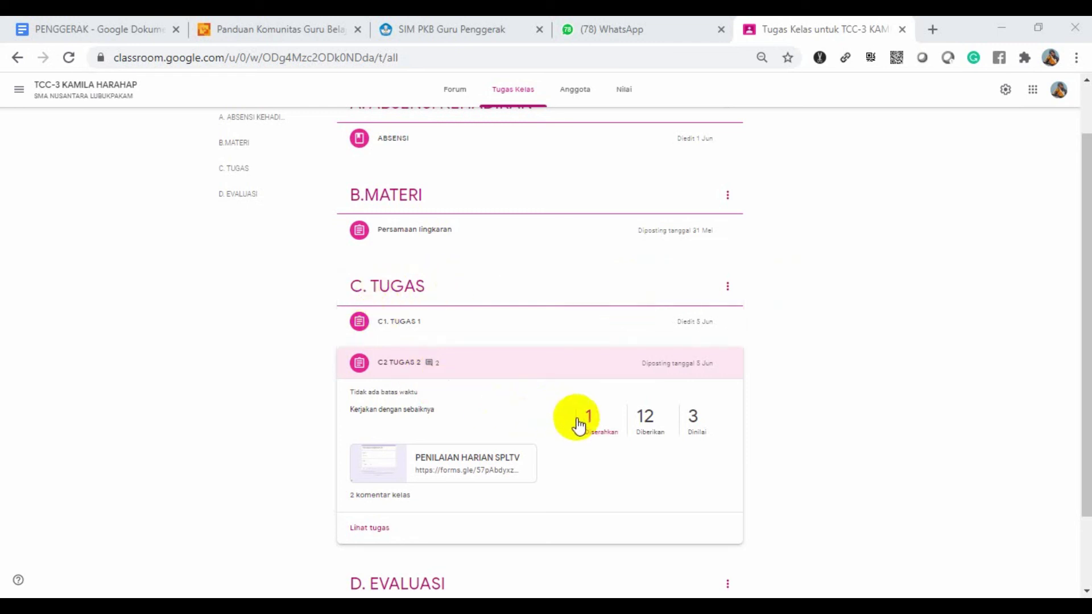
Step: View the turned-in work for C2 TUGAS 2 in Google Classroom and look through its Drive folder
{"action": "left_click", "coordinate": [596, 432]}
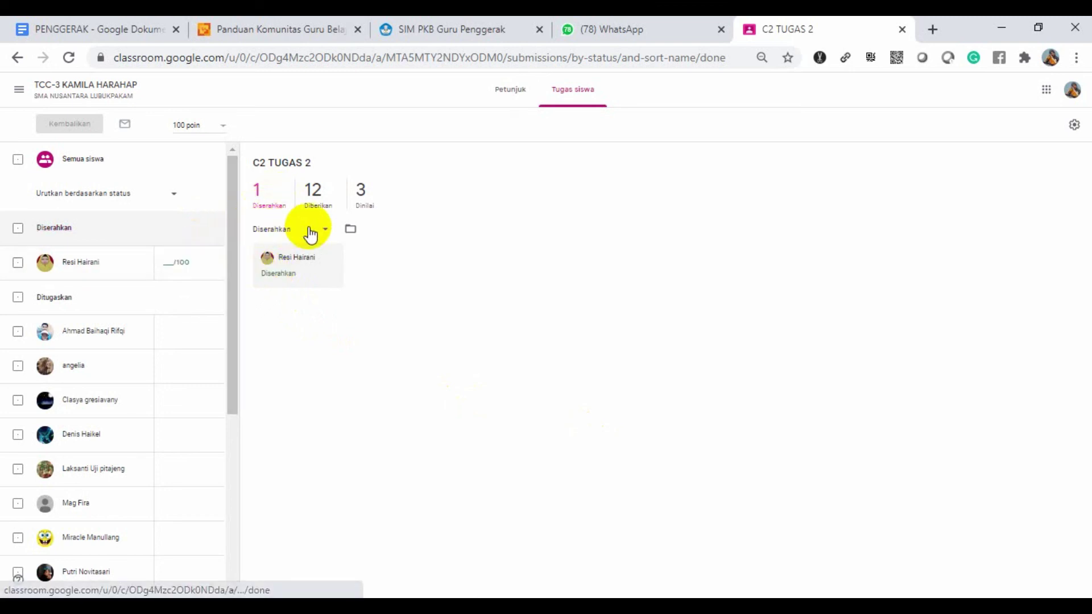
{"action": "left_click", "coordinate": [350, 230]}
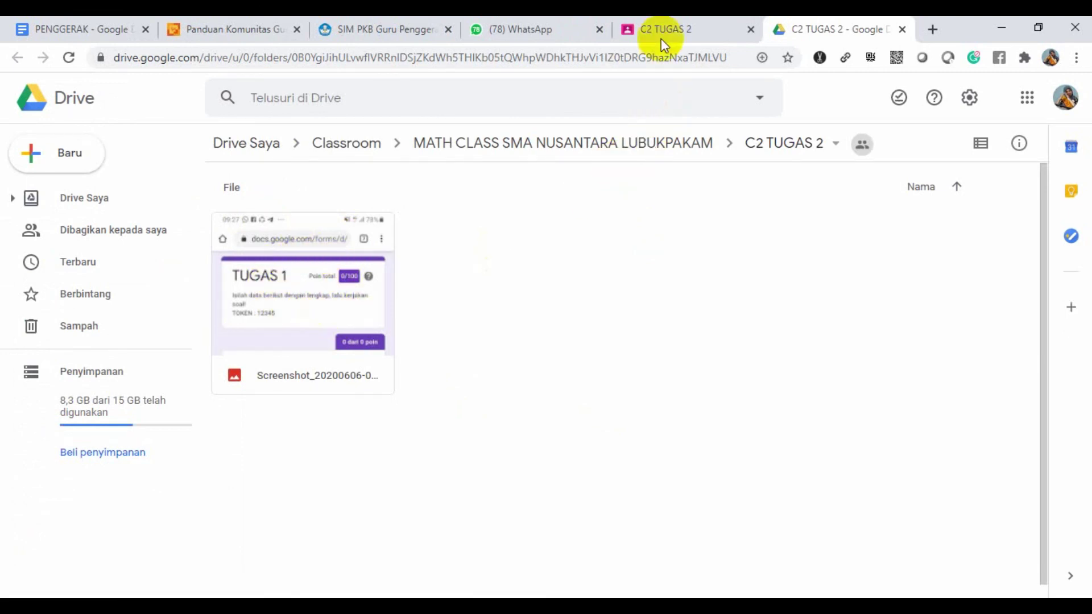
{"action": "left_click", "coordinate": [664, 19]}
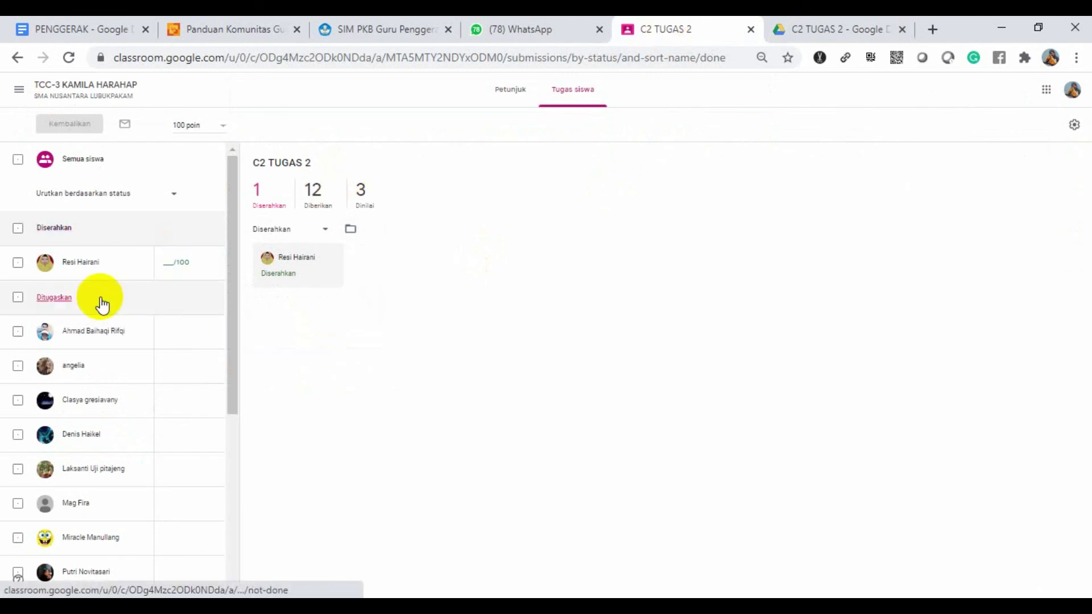
Step: Grade the student's turned-in C2 TUGAS 2 submission 100 out of 100 and return it to the student
{"action": "left_click", "coordinate": [168, 261]}
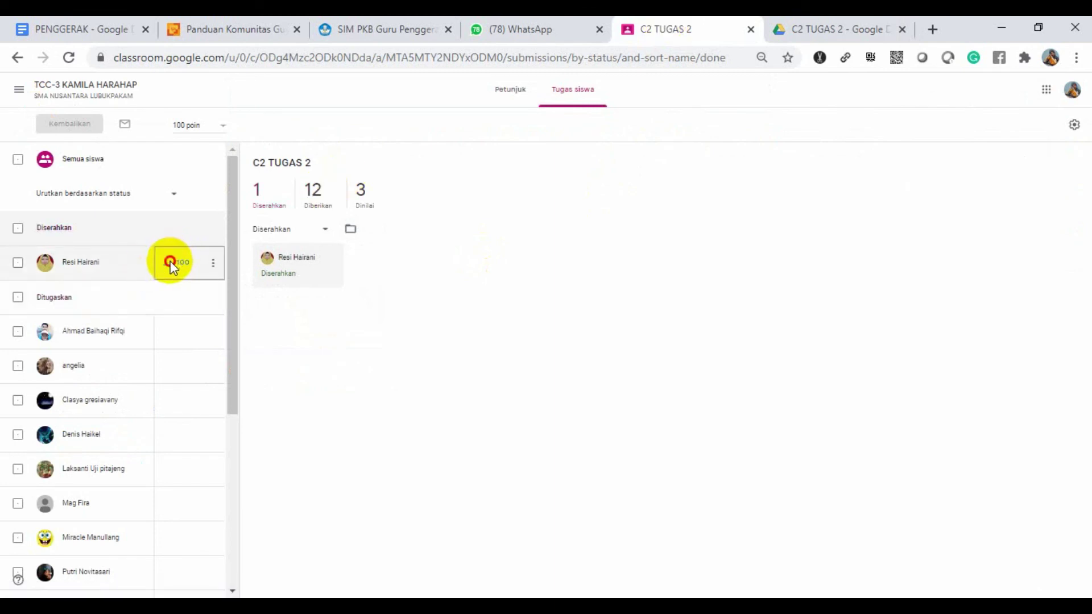
{"action": "type", "text": "100"}
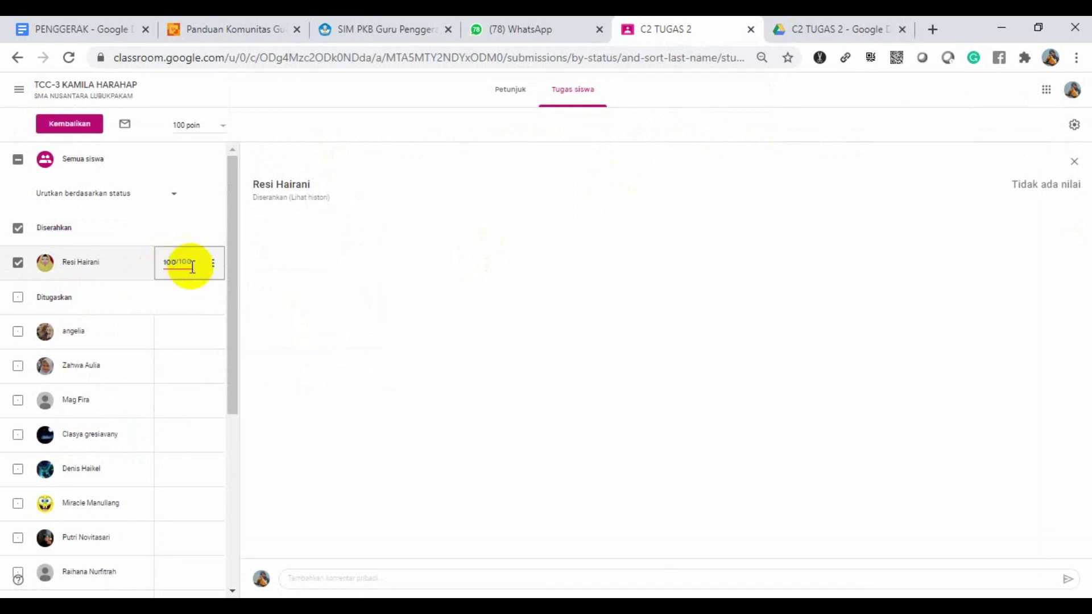
{"action": "left_click", "coordinate": [215, 273]}
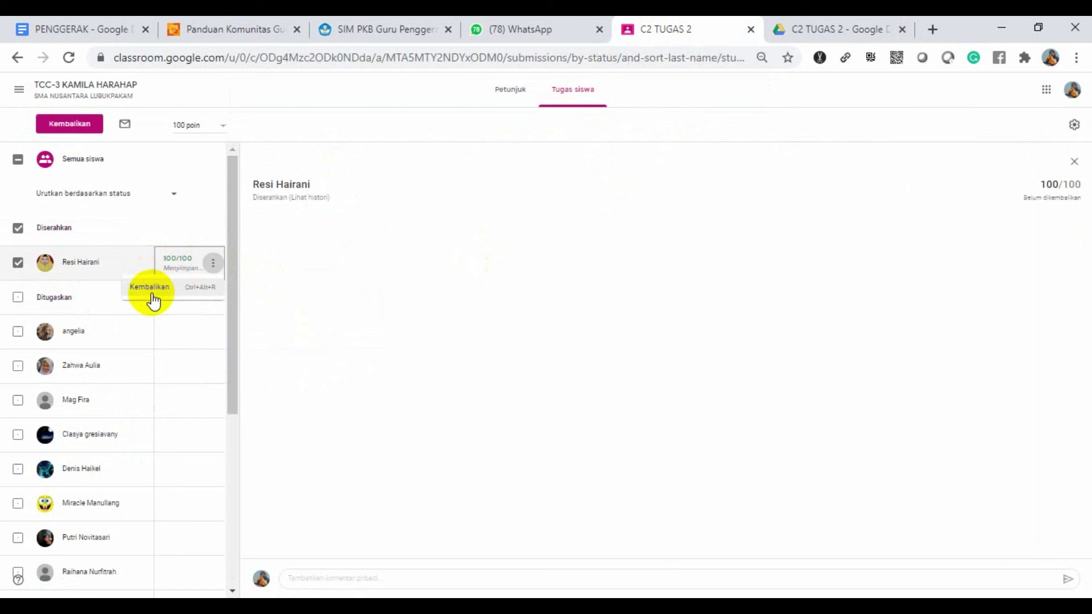
{"action": "left_click", "coordinate": [152, 291]}
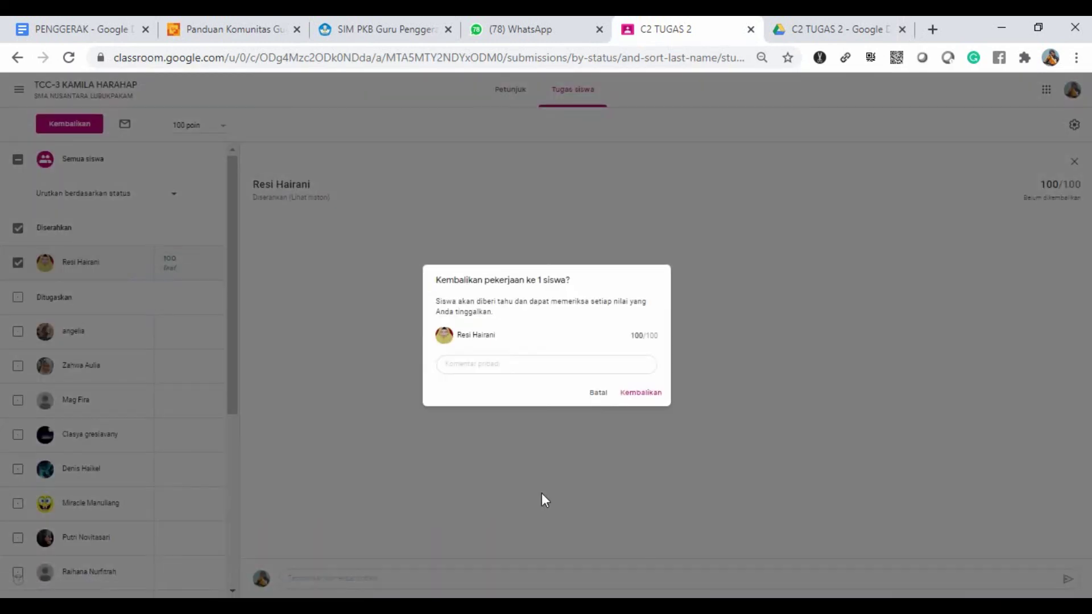
{"action": "left_click", "coordinate": [641, 393]}
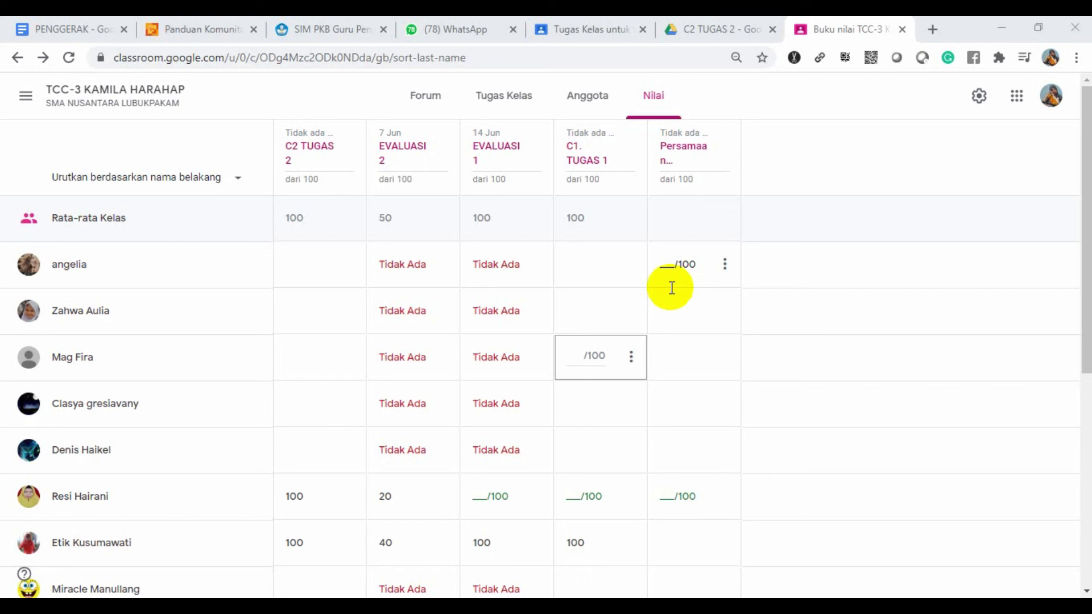
Step: From EVALUASI 2's student work page, download all class grades as CSV and open the file in Excel
{"action": "left_click", "coordinate": [396, 155]}
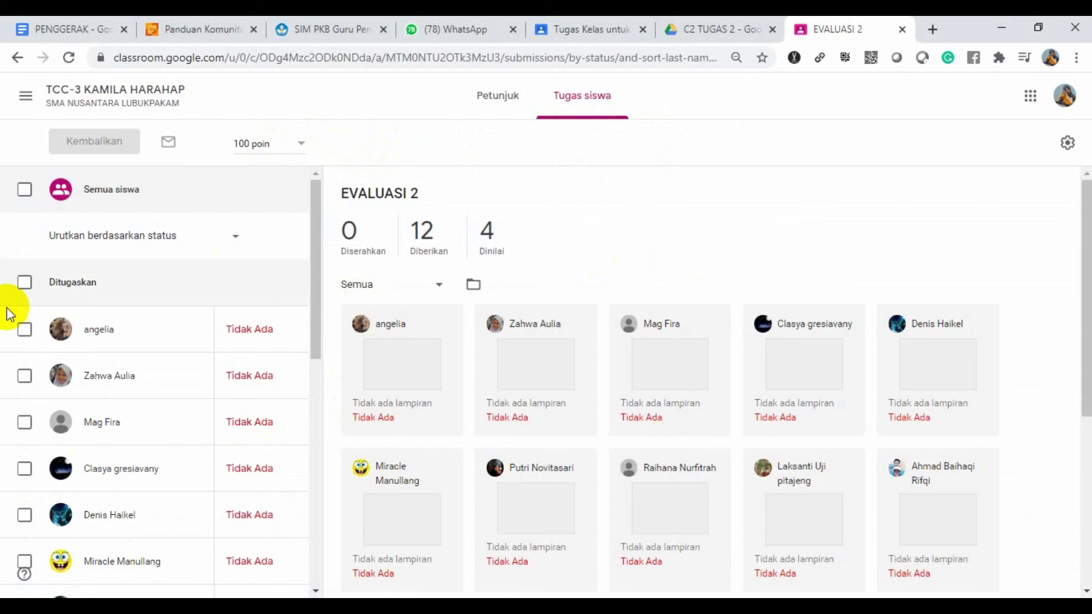
{"action": "left_click", "coordinate": [1068, 146]}
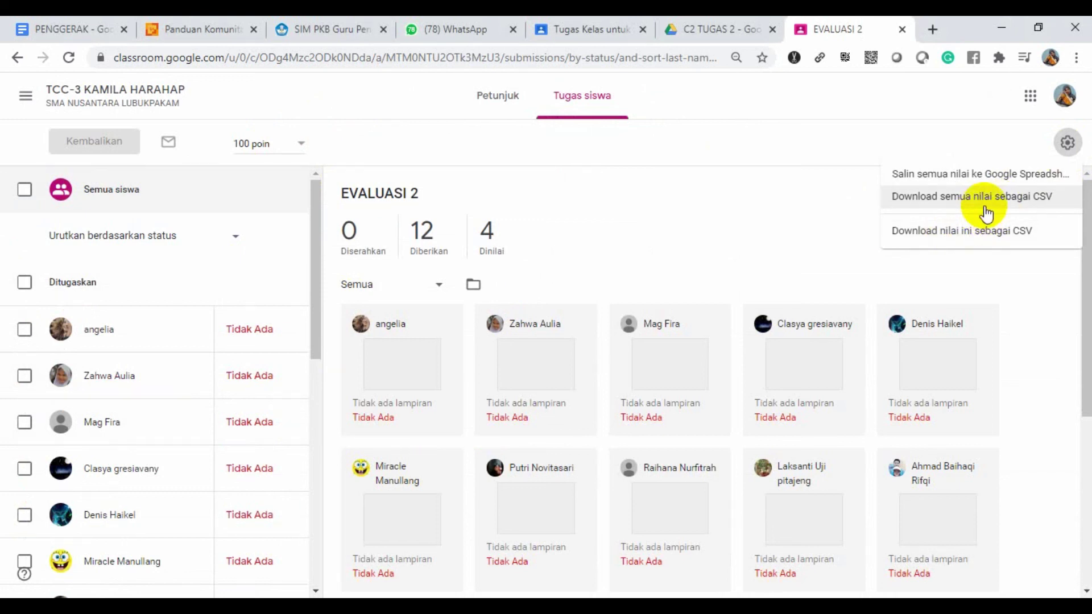
{"action": "left_click", "coordinate": [987, 213]}
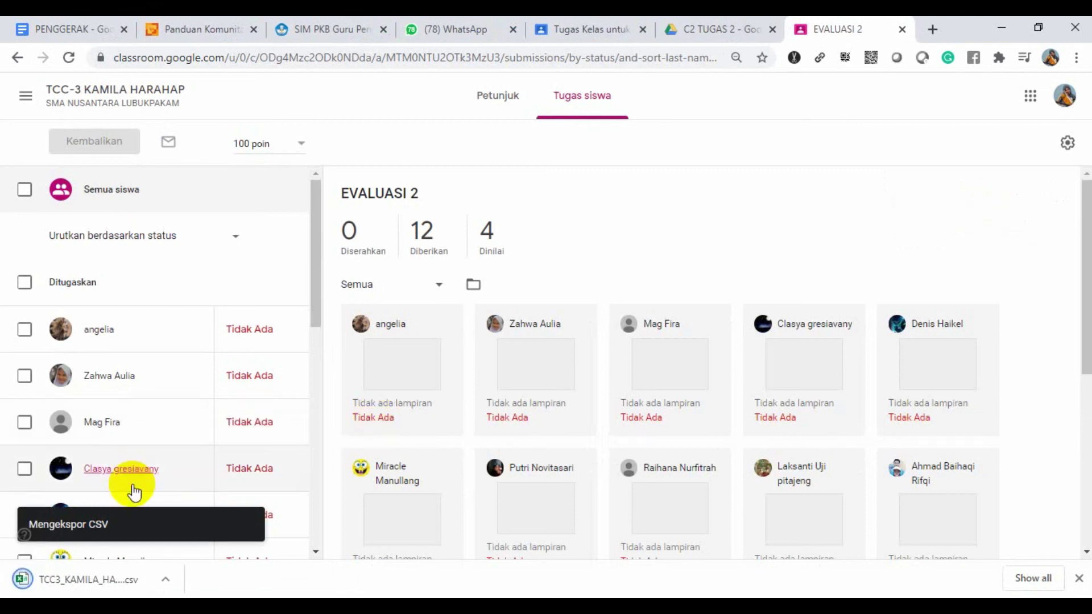
{"action": "left_click", "coordinate": [80, 575]}
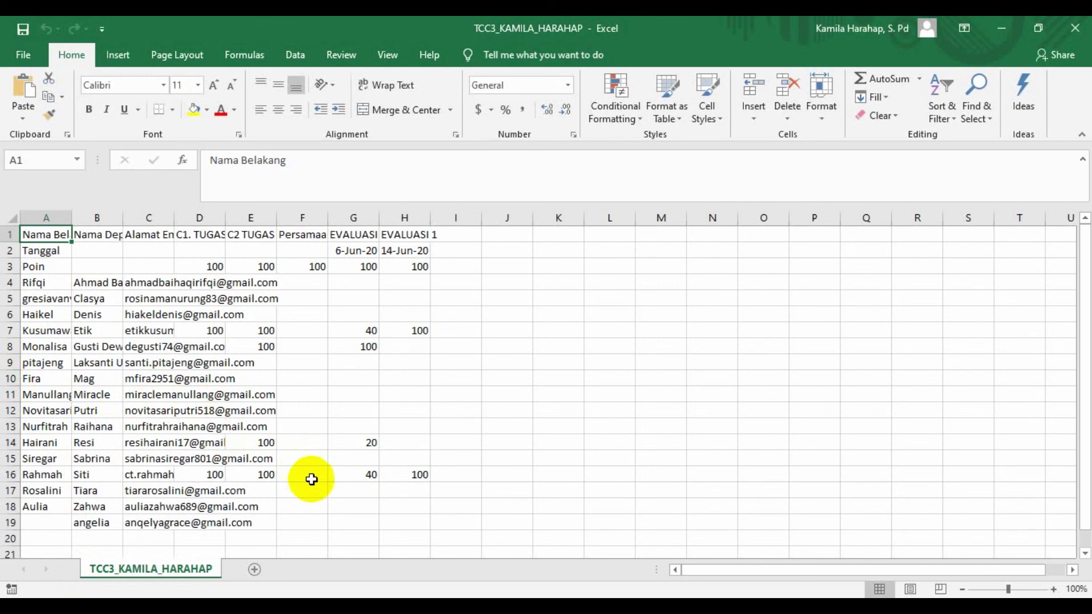
Step: Switch back to Google Classroom and copy all class grades to Google Sheets
{"action": "mouse_move", "coordinate": [491, 607]}
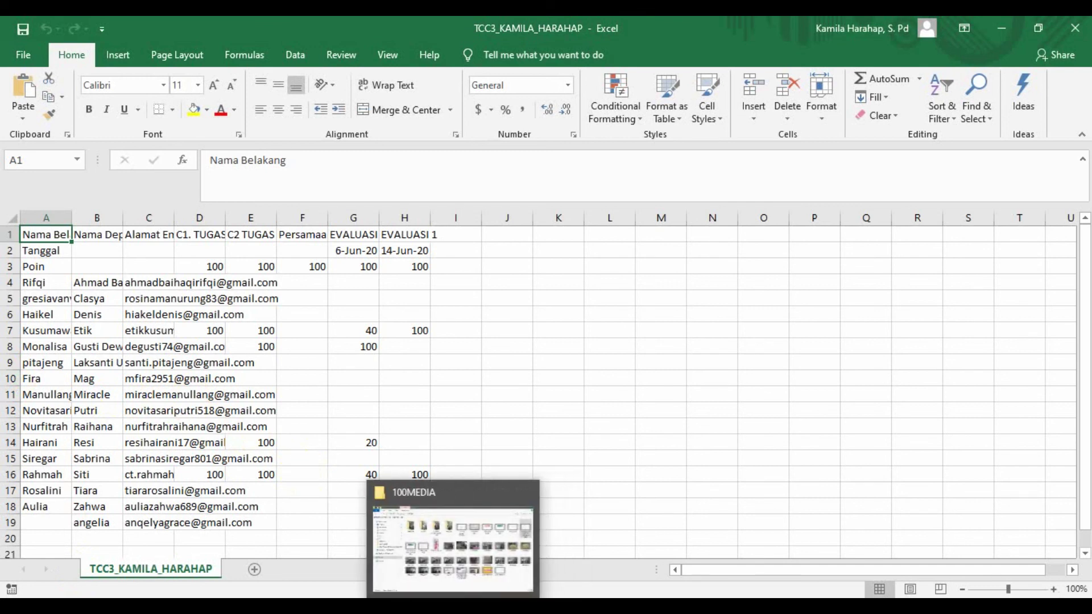
{"action": "left_click", "coordinate": [489, 546]}
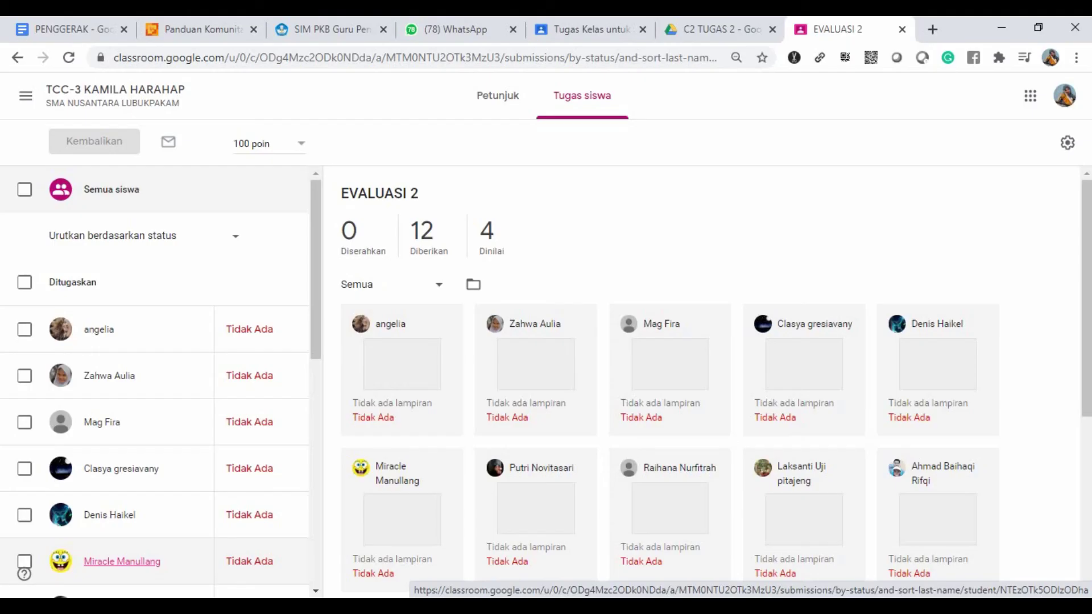
{"action": "left_click", "coordinate": [1057, 147]}
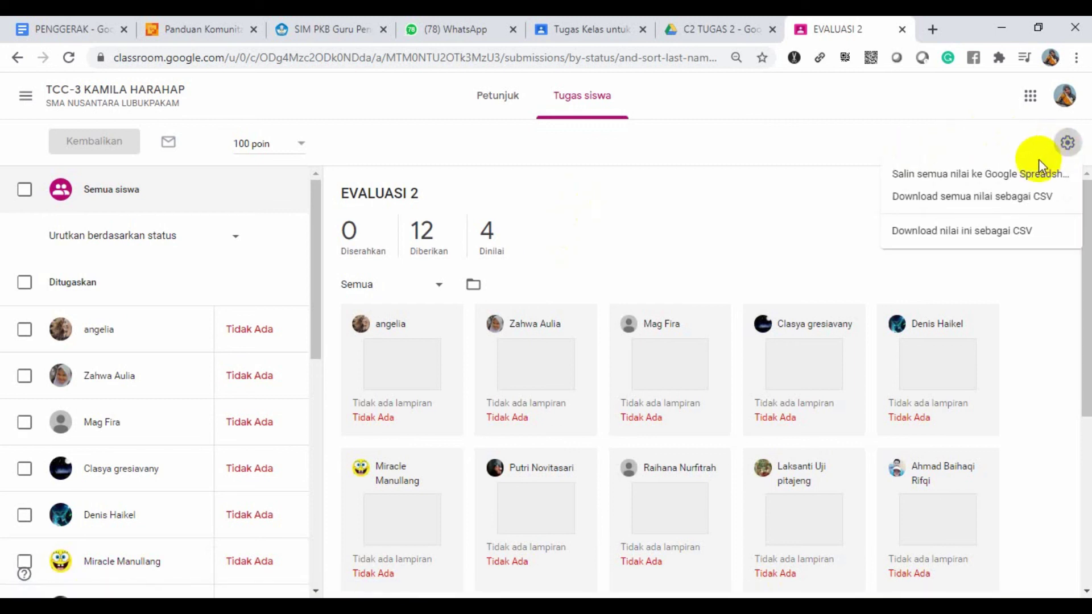
{"action": "left_click", "coordinate": [1031, 176]}
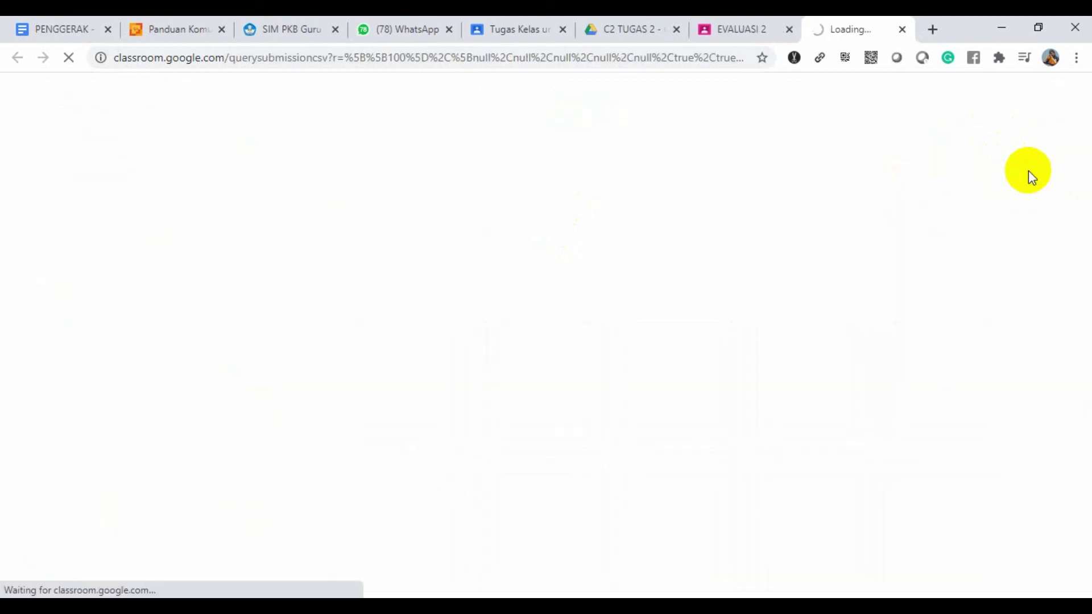